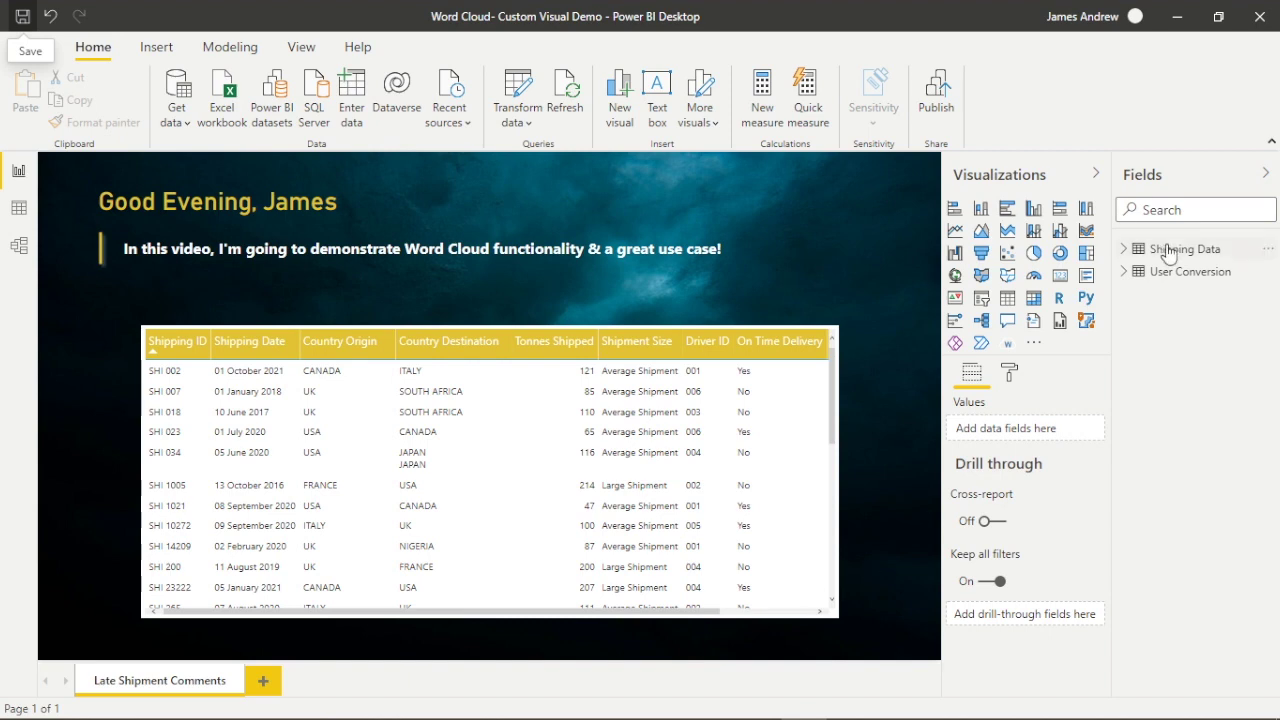
# Check the Shipping Data fields in the Fields pane and scroll through the table
pyautogui.click(1124, 252)
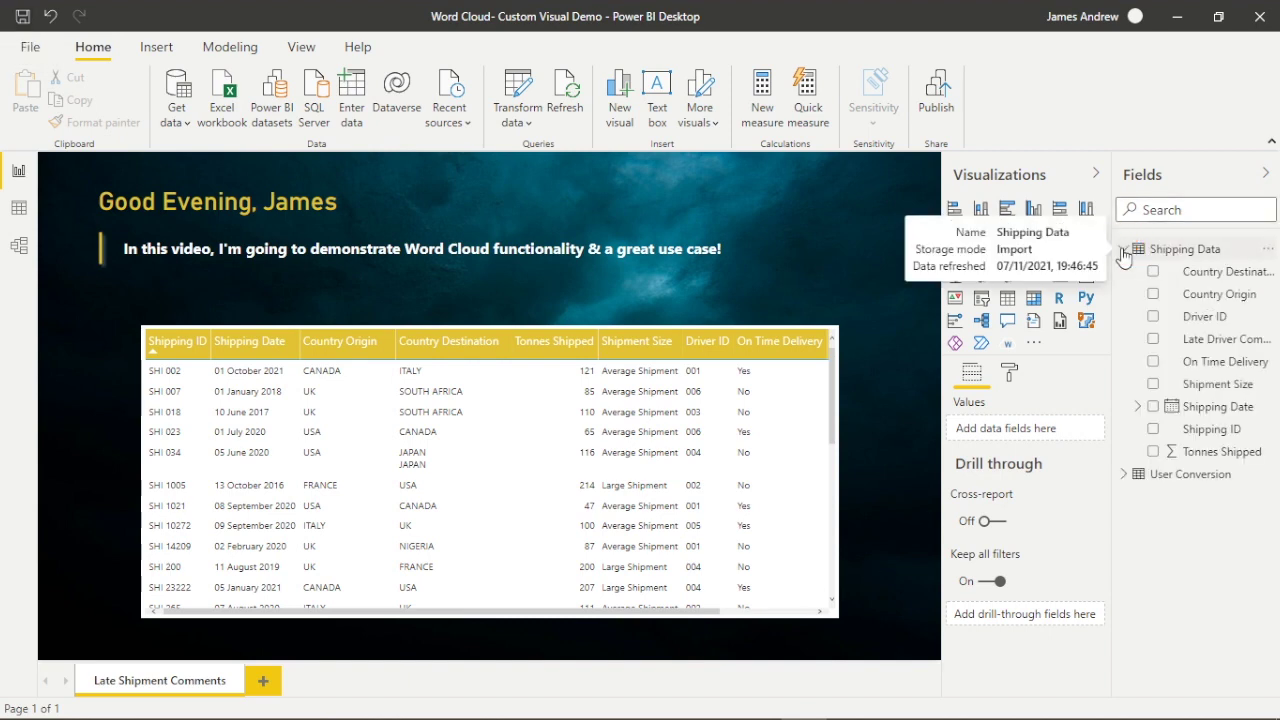
pyautogui.click(1124, 252)
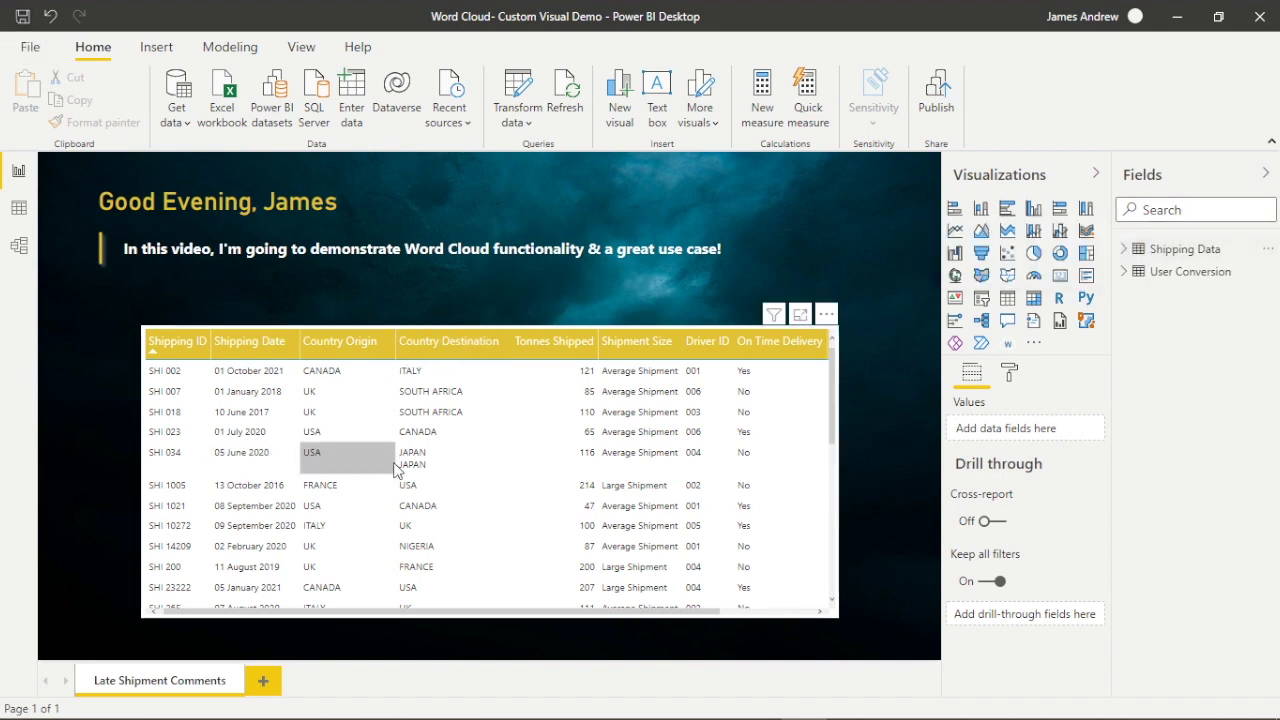
pyautogui.hscroll(2, 526, 521)
pyautogui.hscroll(-2, 527, 521)
pyautogui.scroll(-1, 527, 521)
pyautogui.scroll(-4, 527, 521)
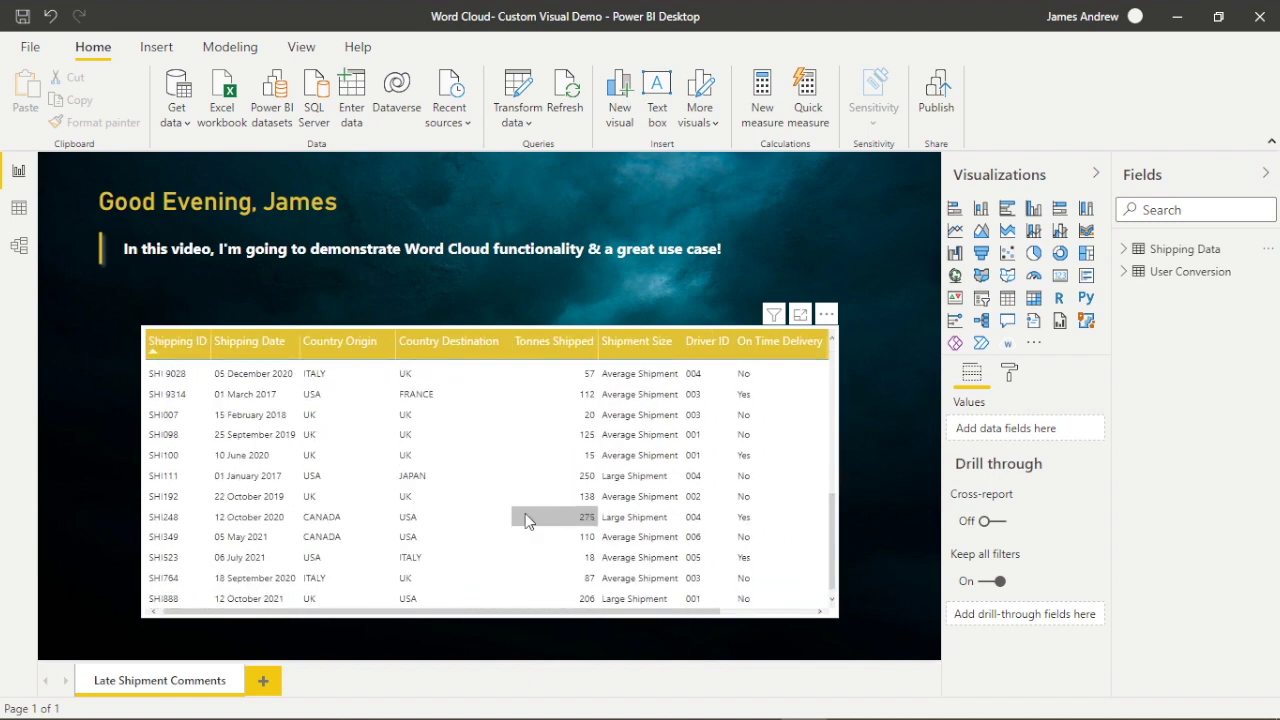
pyautogui.scroll(6, 527, 521)
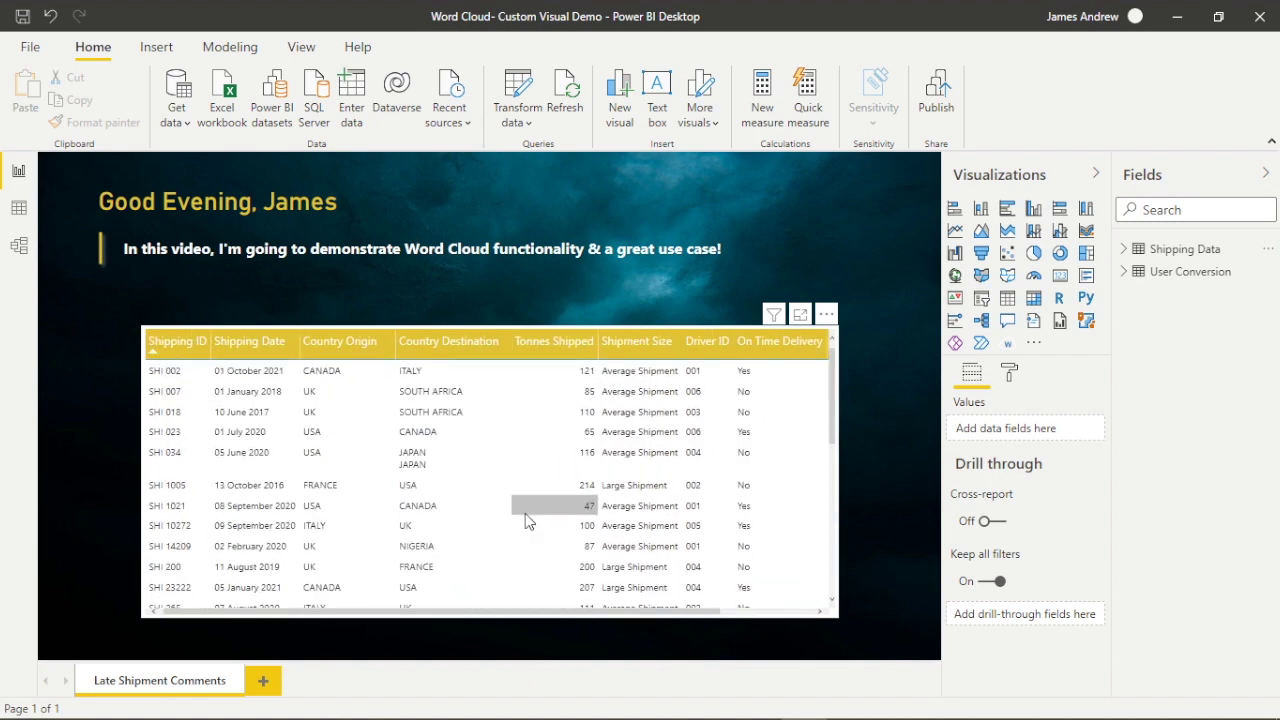
# Show the shipping table in focus mode and scroll across to the Late Driver Comment column
pyautogui.click(801, 315)
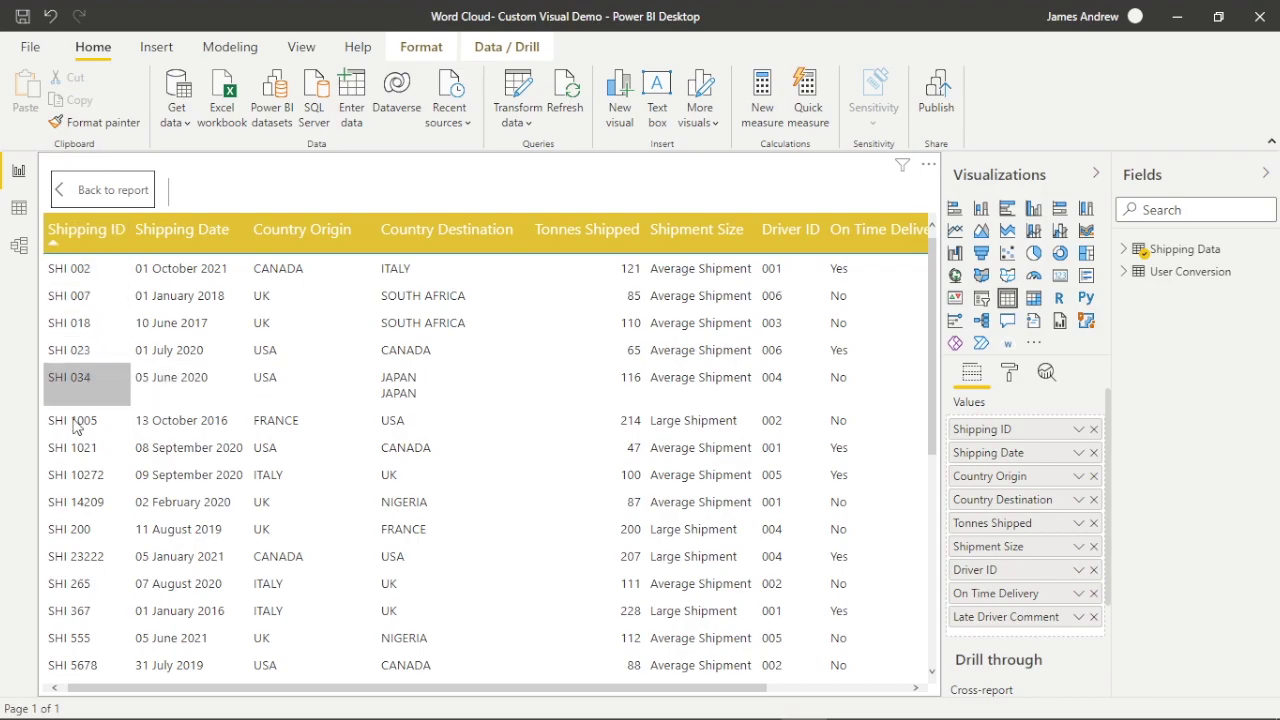
pyautogui.scroll(-5, 80, 610)
pyautogui.scroll(-1, 100, 560)
pyautogui.scroll(5, 212, 444)
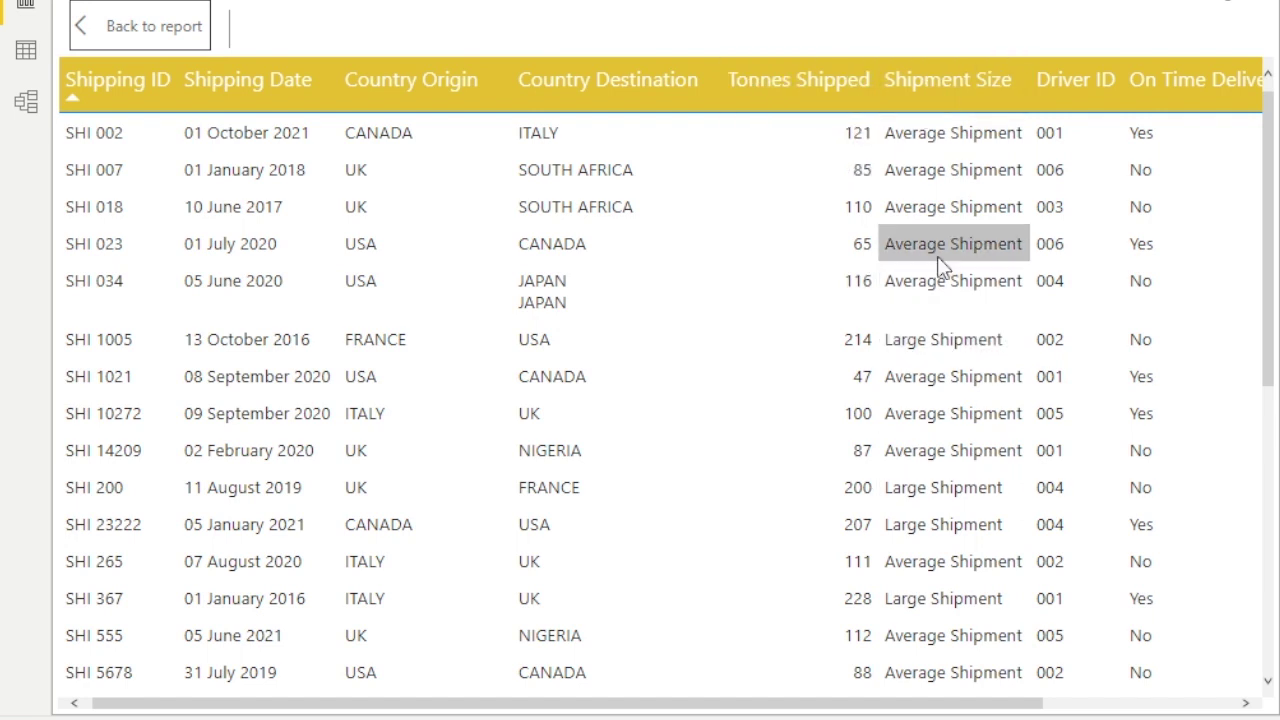
pyautogui.hscroll(3, 1029, 266)
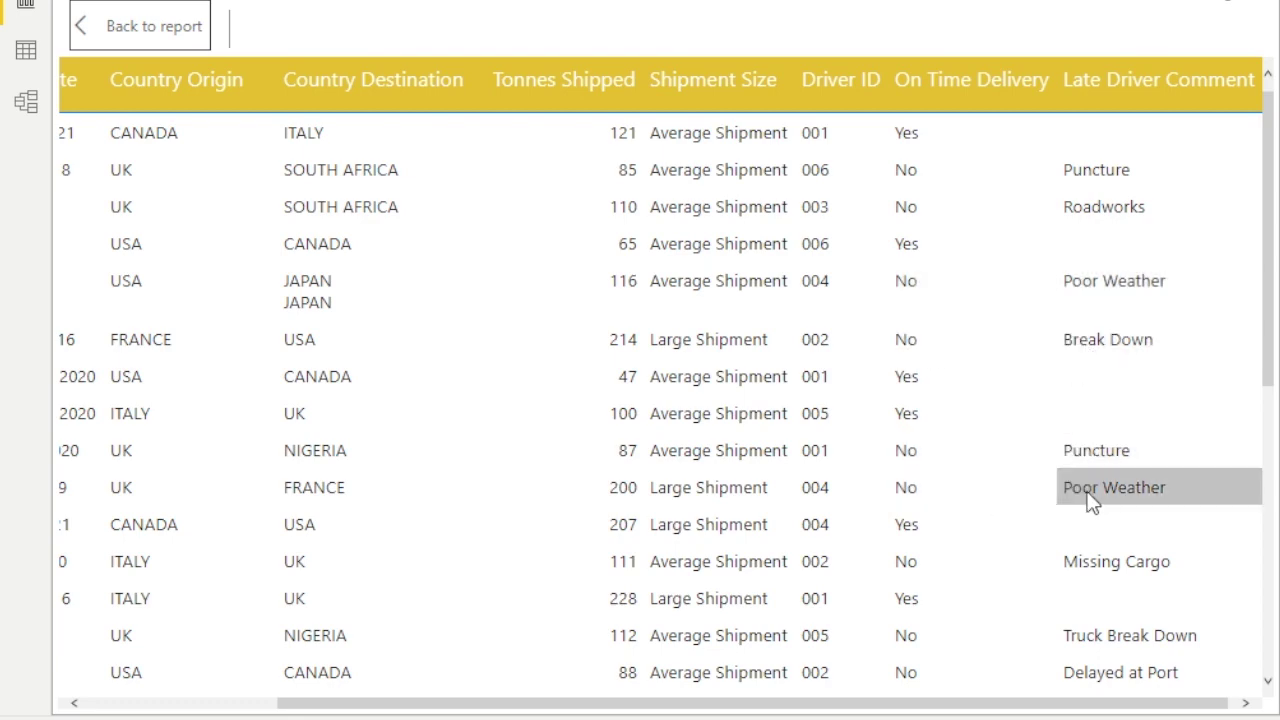
pyautogui.scroll(-2, 950, 572)
pyautogui.scroll(-3, 950, 572)
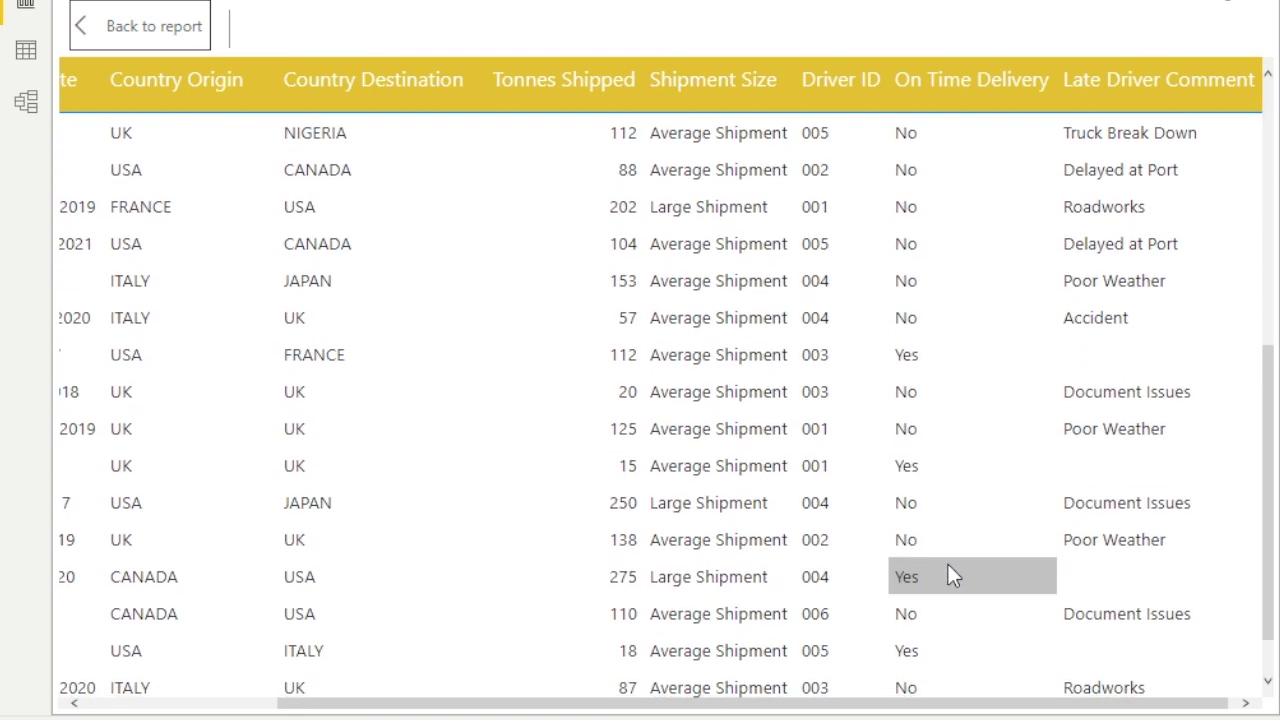
pyautogui.scroll(5, 948, 564)
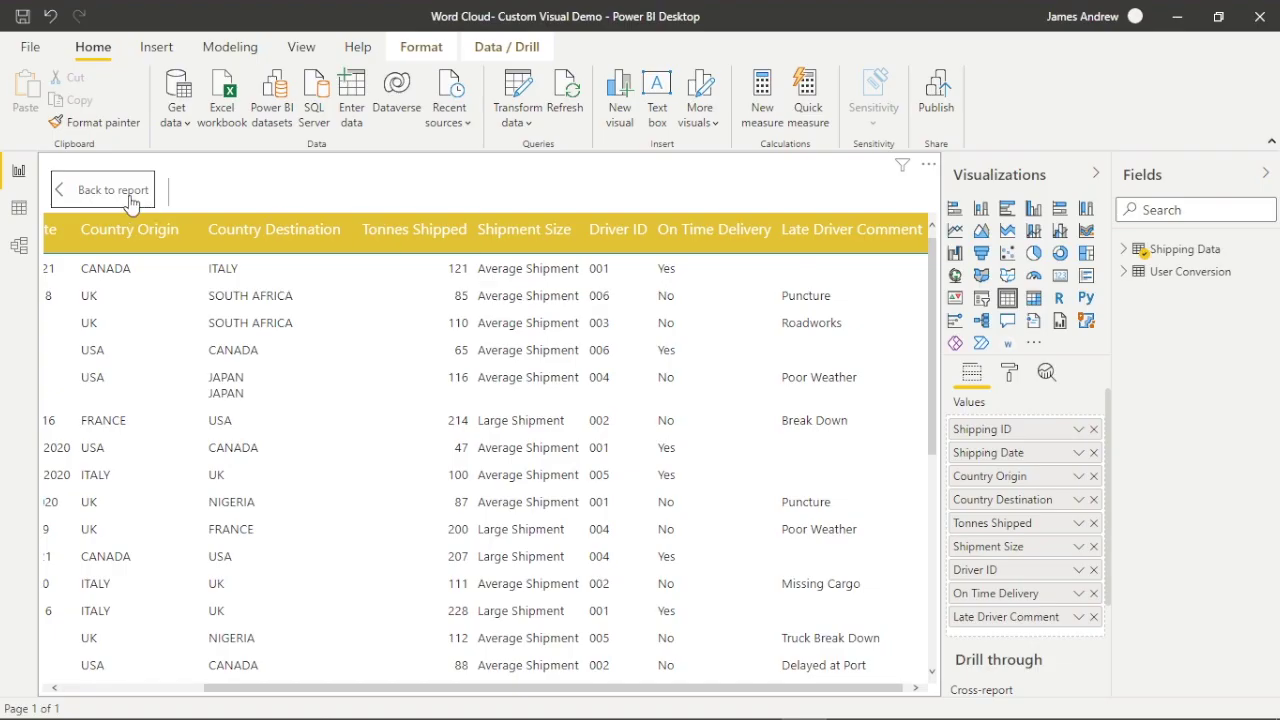
# Back on the report page, remove the shipping table visual and the greeting title box
pyautogui.click(84, 196)
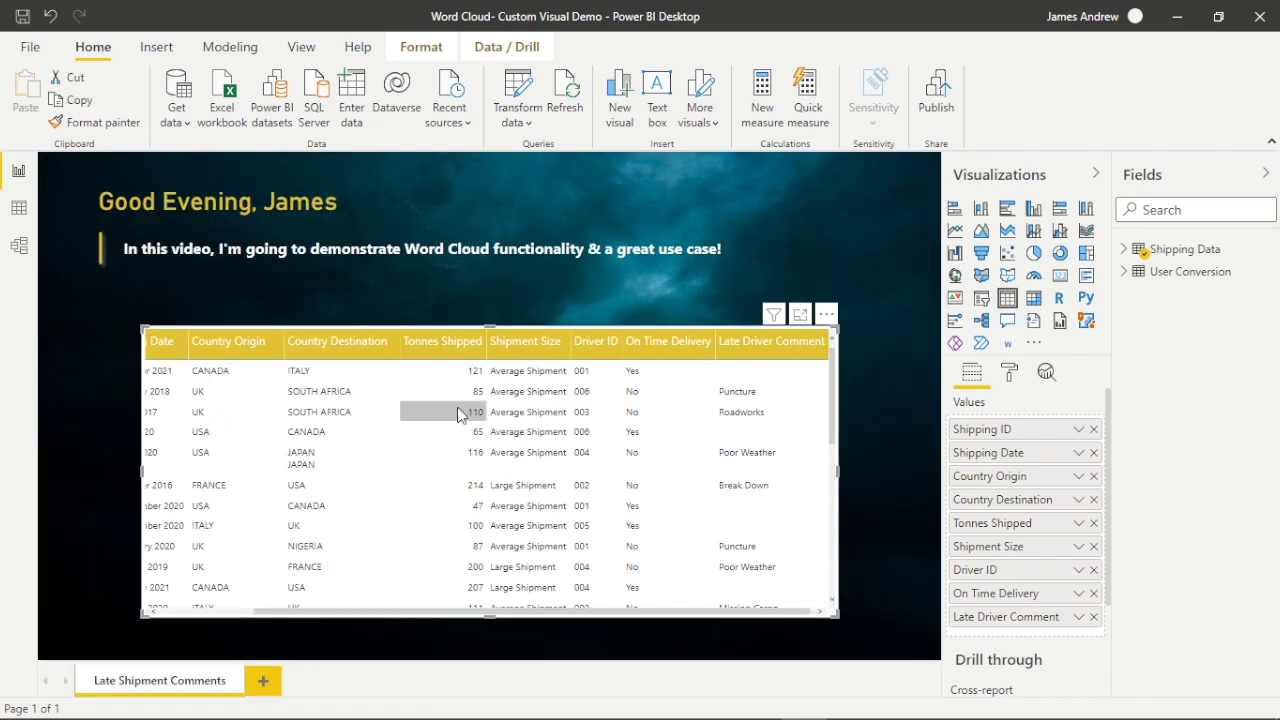
pyautogui.click(826, 314)
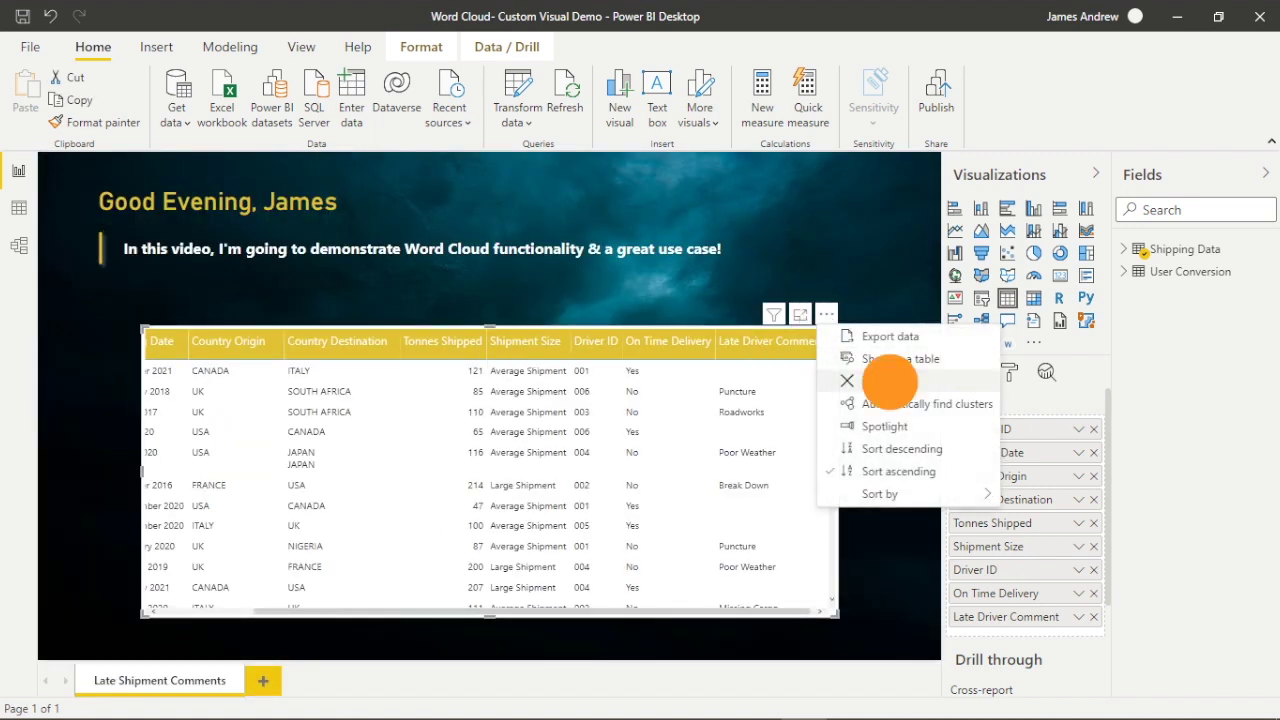
pyautogui.click(888, 380)
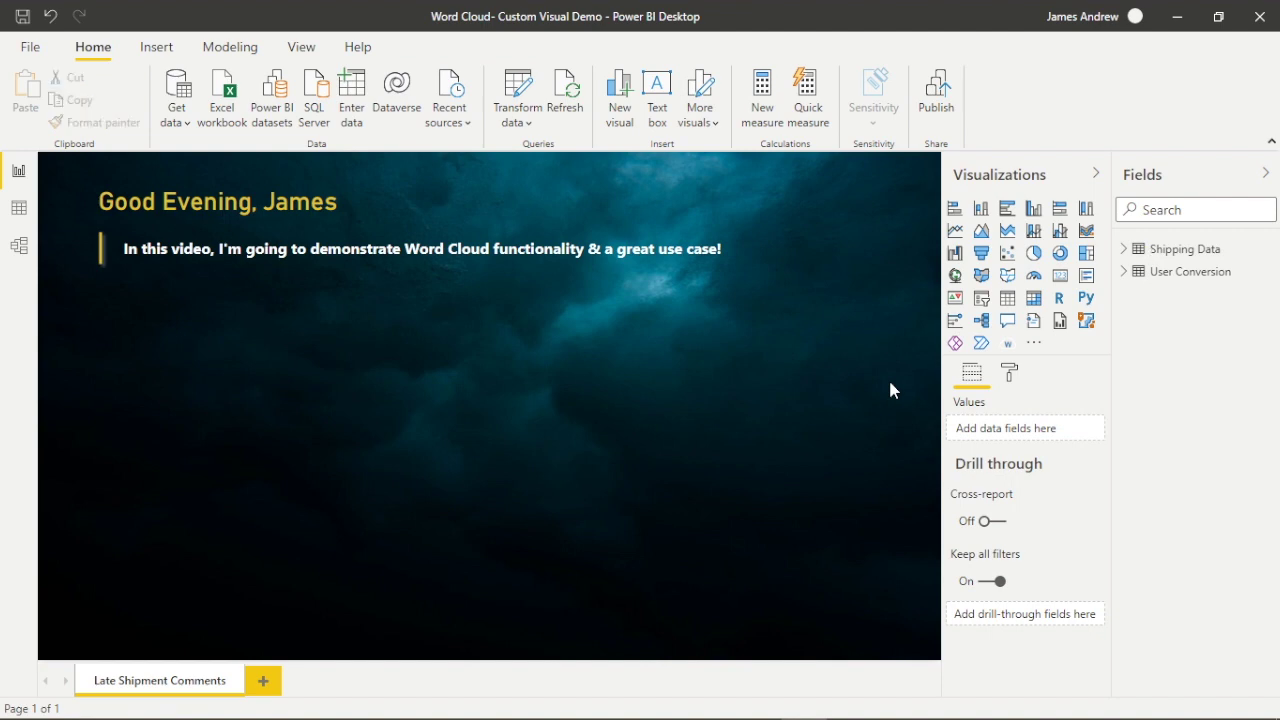
pyautogui.click(348, 161)
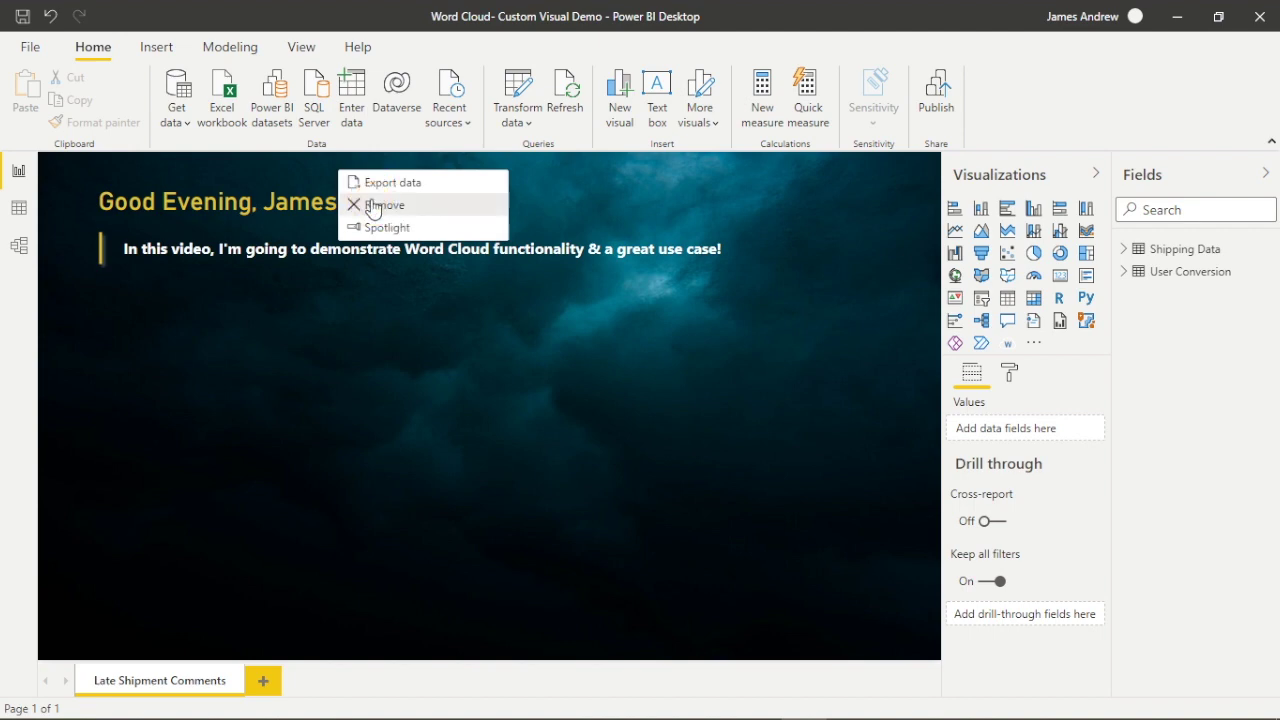
pyautogui.click(372, 207)
# Move the subtitle up into the greeting's place and paste a duplicate below it
pyautogui.click(768, 294)
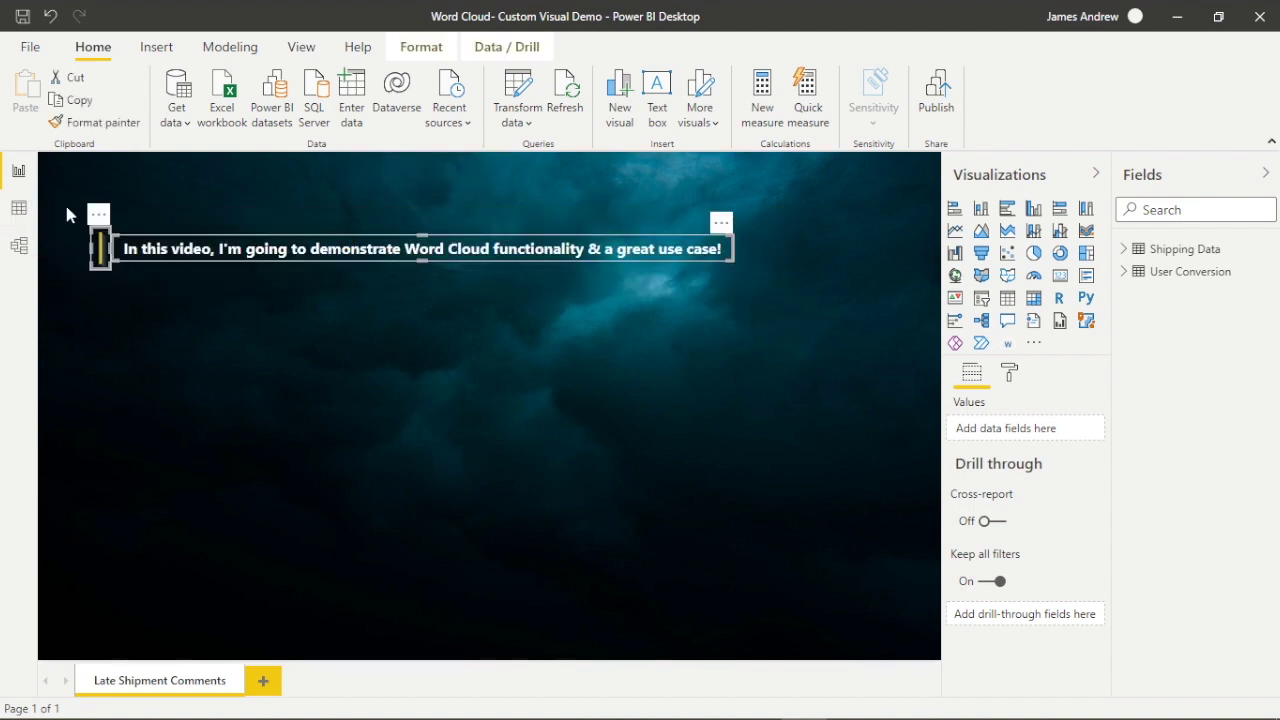
pyautogui.press('Up')
pyautogui.press('Up')
pyautogui.press('Up')
pyautogui.press('Up')
pyautogui.press('Up')
pyautogui.press('Up')
pyautogui.press('Up')
pyautogui.press('Up')
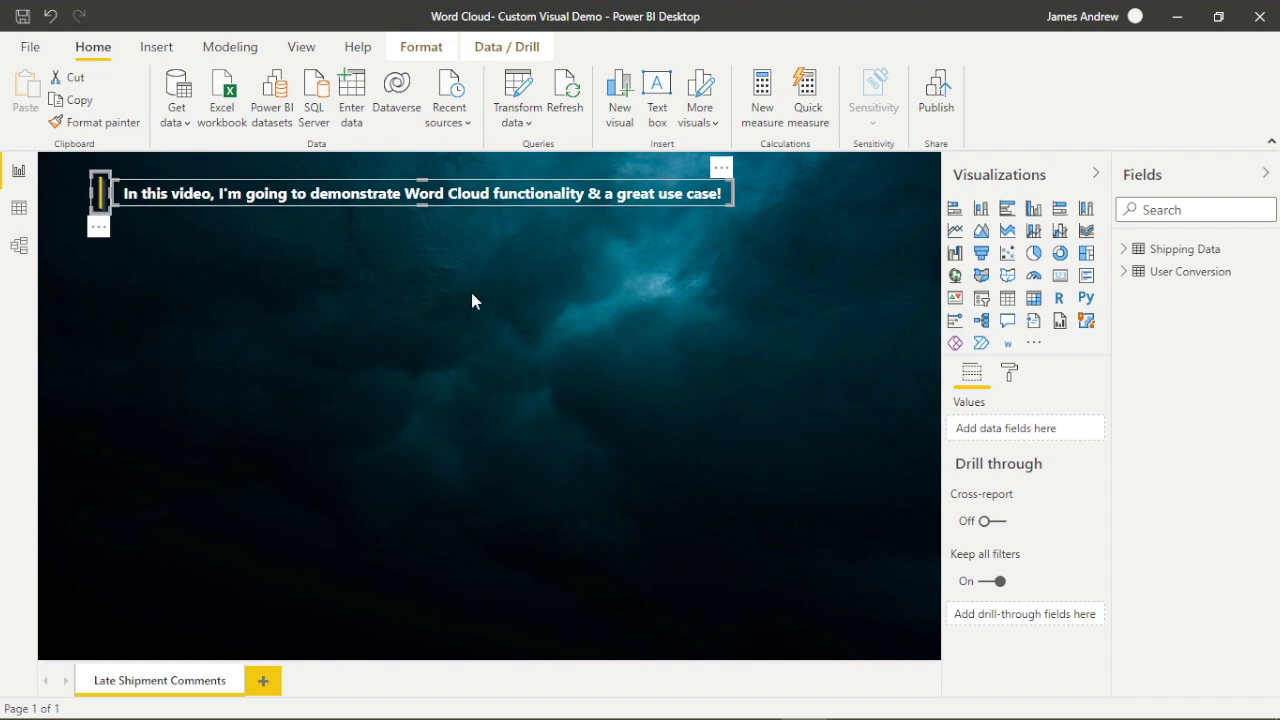
pyautogui.click(470, 295)
pyautogui.click(404, 205)
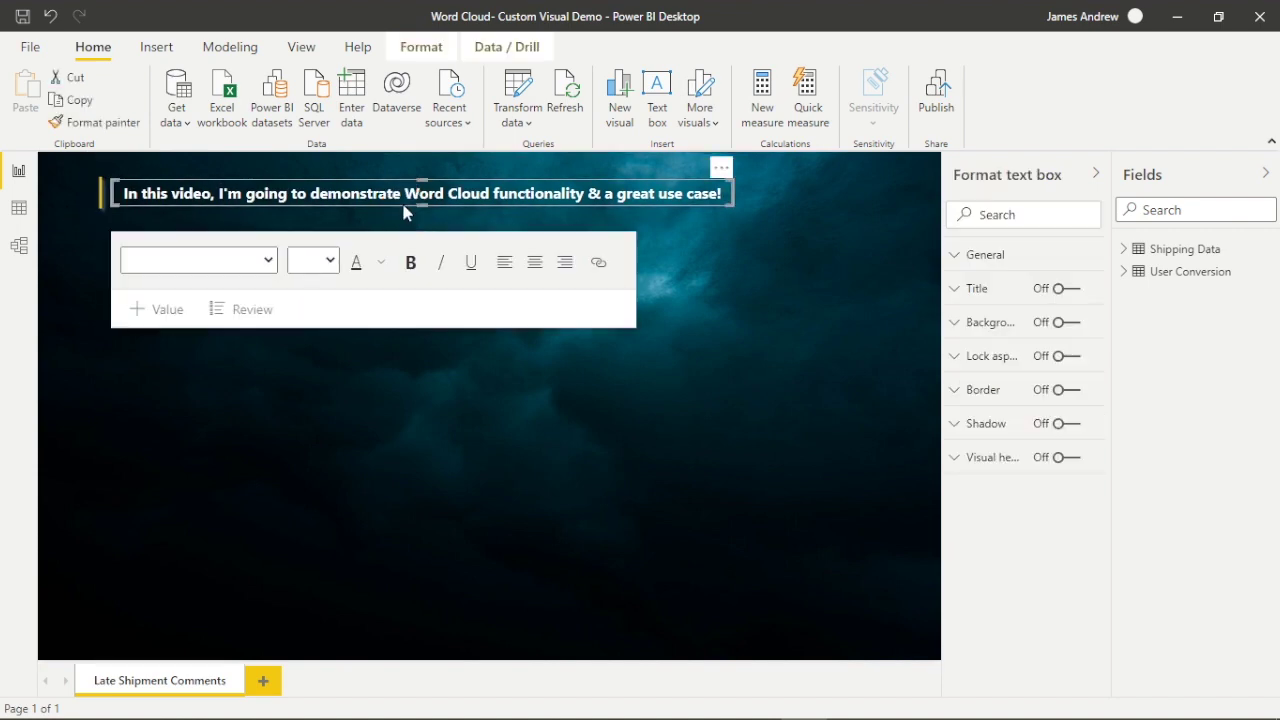
pyautogui.hotkey('ctrl', 'c')
pyautogui.hotkey('ctrl', 'v')
pyautogui.moveTo(401, 199); pyautogui.dragTo(445, 322)
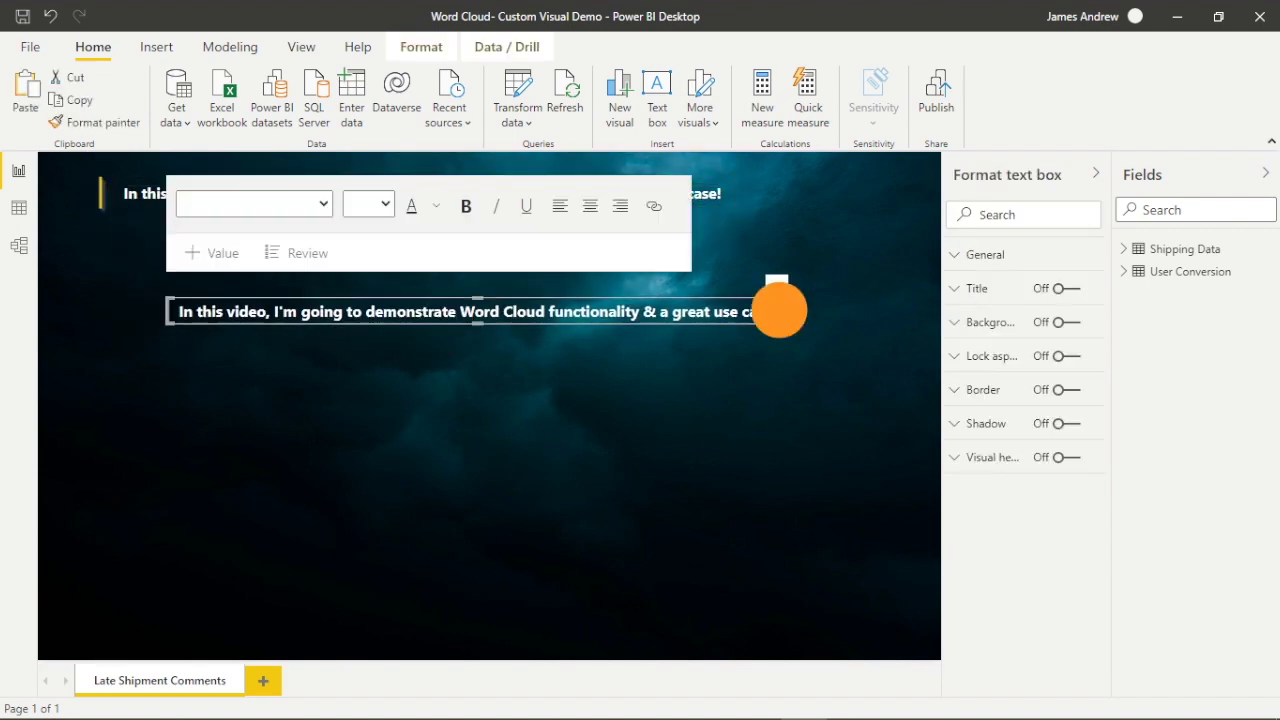
# Colour the duplicate gold and replace its text with 'Late Delivery Comments'
pyautogui.moveTo(777, 309); pyautogui.dragTo(451, 234)
pyautogui.click(436, 205)
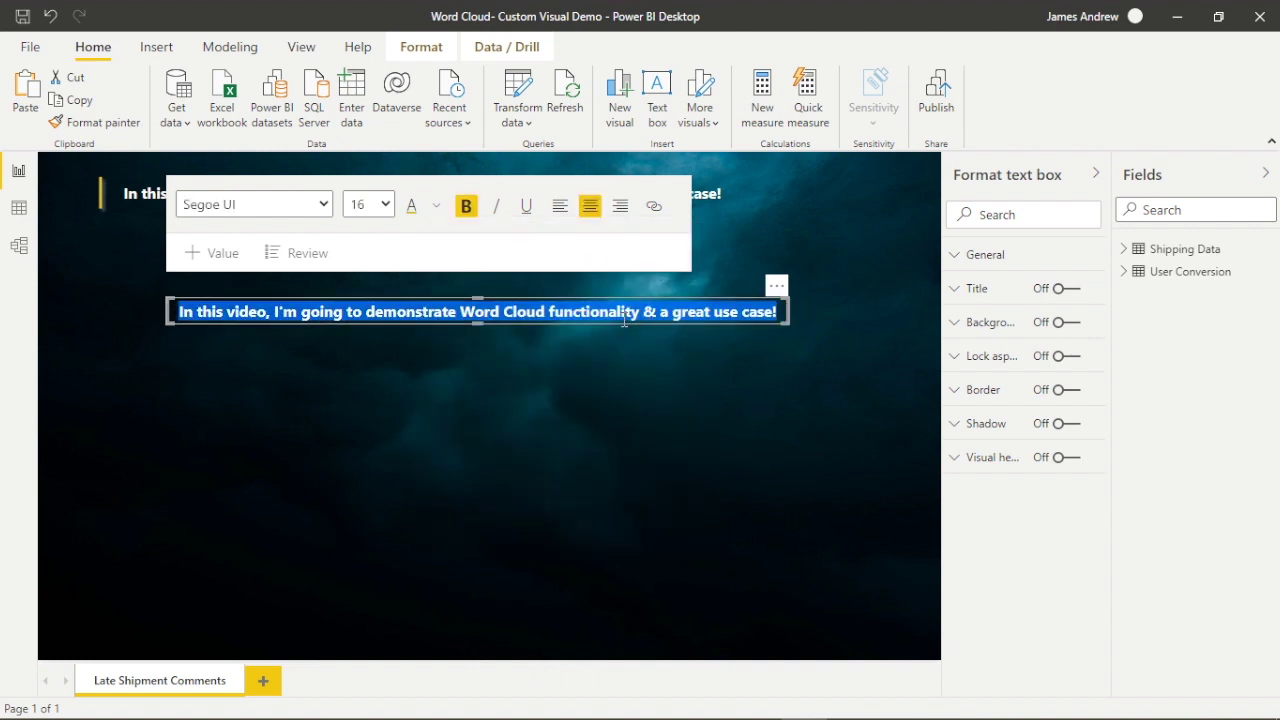
pyautogui.moveTo(212, 312); pyautogui.dragTo(624, 312)
pyautogui.press('Delete')
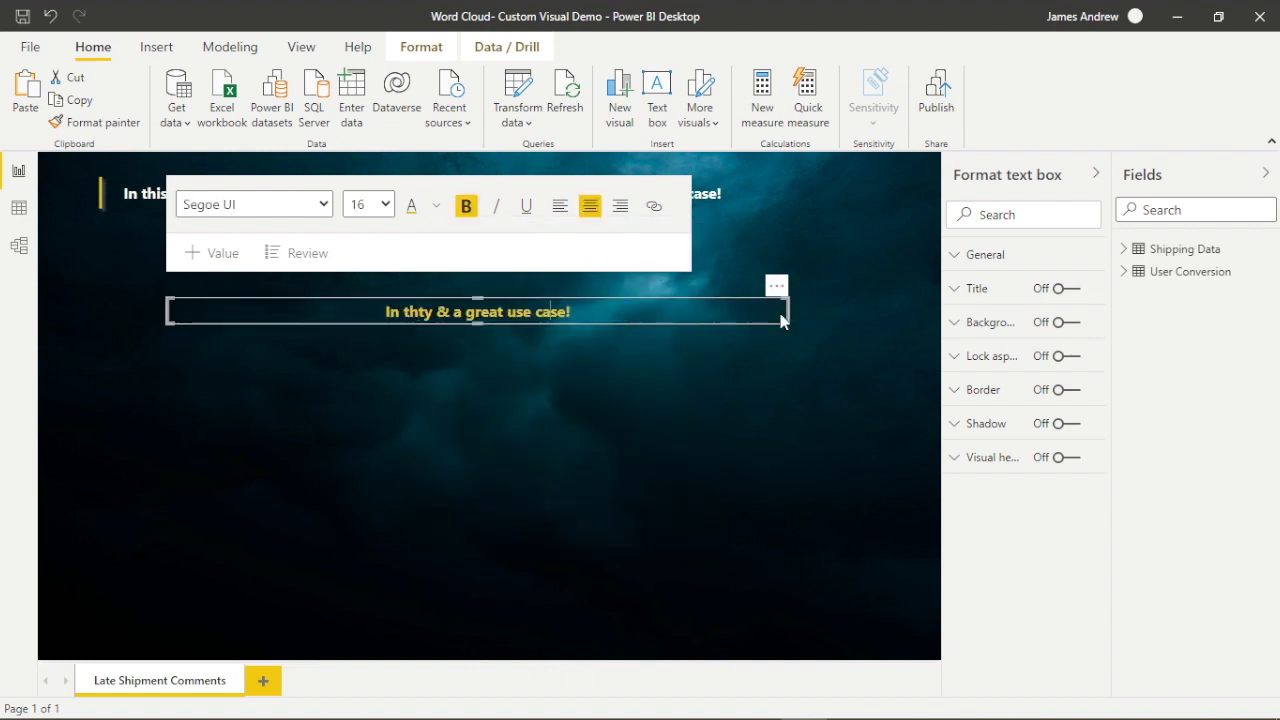
pyautogui.press('End')
pyautogui.press('BackSpace')
pyautogui.press('BackSpace')
pyautogui.press('BackSpace')
pyautogui.press('BackSpace')
pyautogui.press('BackSpace')
pyautogui.press('BackSpace')
pyautogui.press('BackSpace')
pyautogui.press('BackSpace')
pyautogui.press('BackSpace')
pyautogui.press('BackSpace')
pyautogui.press('BackSpace')
pyautogui.press('BackSpace')
pyautogui.press('BackSpace')
pyautogui.press('BackSpace')
pyautogui.press('BackSpace')
pyautogui.press('BackSpace')
pyautogui.press('BackSpace')
pyautogui.press('BackSpace')
pyautogui.press('BackSpace')
pyautogui.press('BackSpace')
pyautogui.write('Late Delivery ')
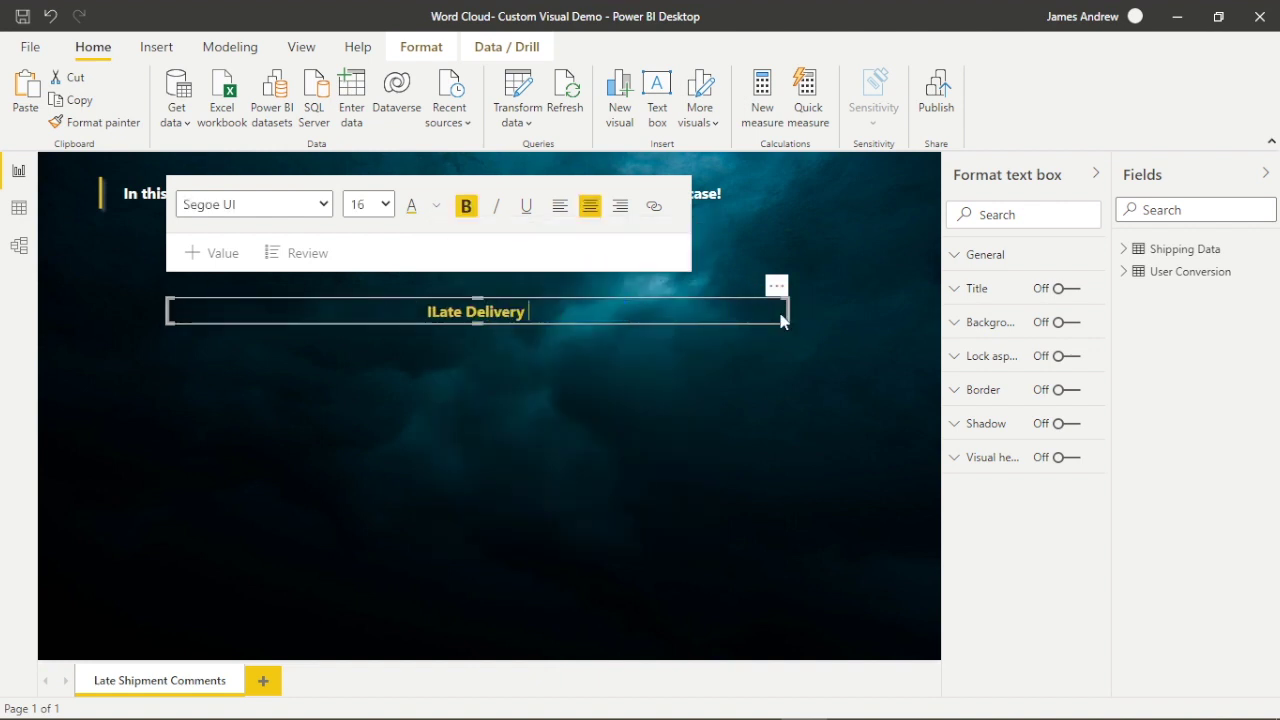
pyautogui.write('Comments')
pyautogui.click(389, 310)
pyautogui.press('BackSpace')
# Fit the heading box to its text, set font size 20, and centre it horizontally
pyautogui.moveTo(788, 323); pyautogui.dragTo(505, 327)
pyautogui.hotkey('ctrl', 'a')
pyautogui.click(386, 205)
pyautogui.click(362, 378)
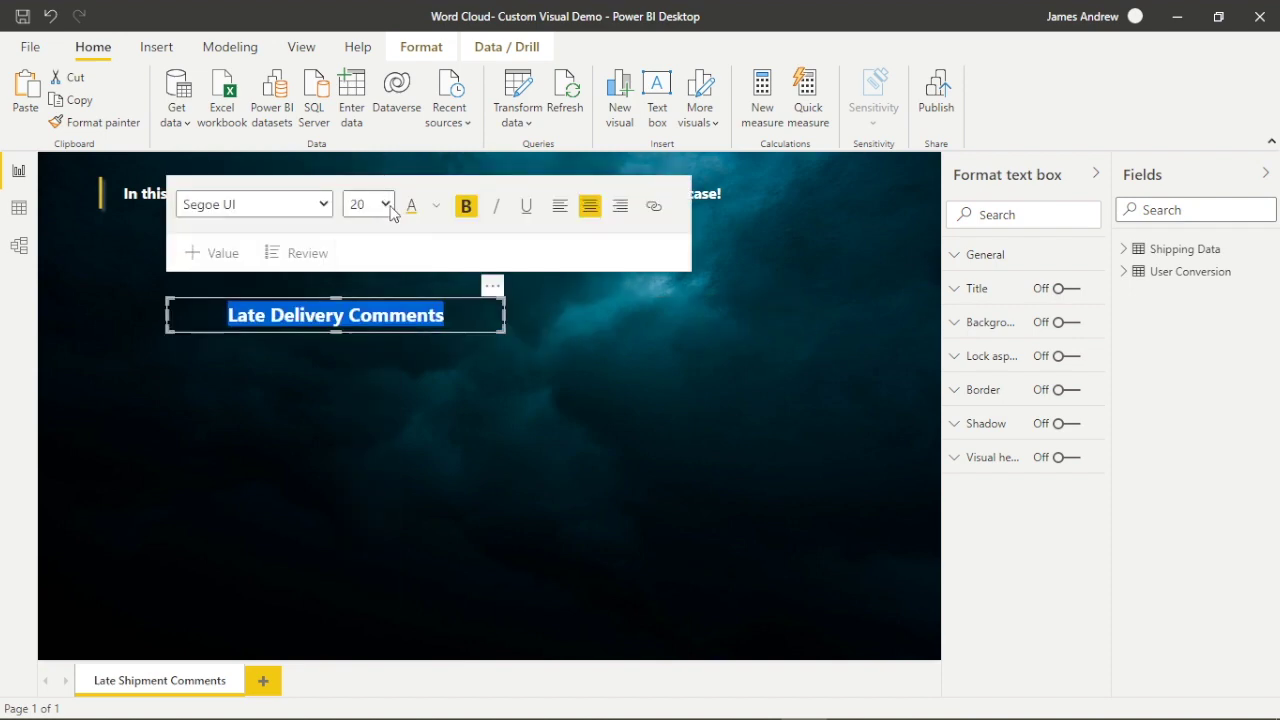
pyautogui.click(388, 206)
pyautogui.click(435, 331)
pyautogui.moveTo(435, 331); pyautogui.dragTo(591, 320)
pyautogui.click(574, 351)
pyautogui.click(156, 47)
# Insert a line shape under the Late Delivery Comments heading with shape shadow on in gold
pyautogui.click(720, 122)
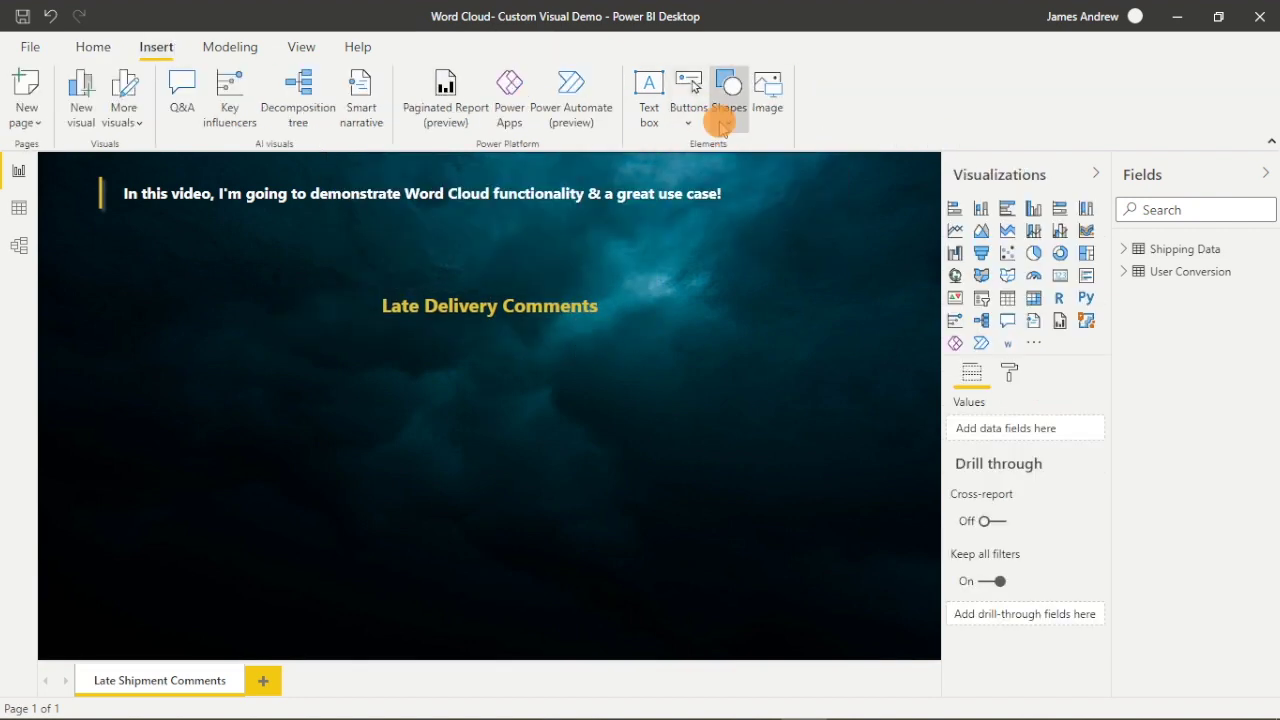
pyautogui.click(735, 215)
pyautogui.moveTo(734, 459); pyautogui.dragTo(532, 330)
pyautogui.click(1035, 290)
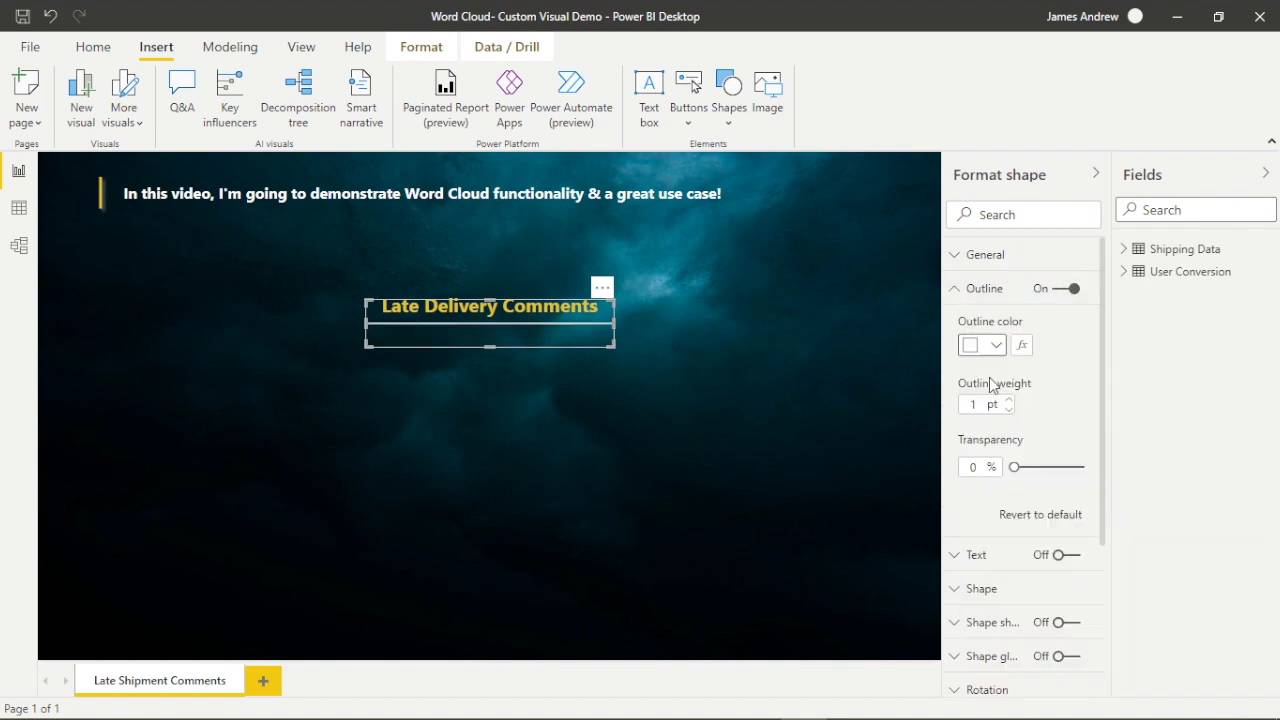
pyautogui.scroll(-3, 1010, 470)
pyautogui.click(1065, 384)
pyautogui.click(990, 441)
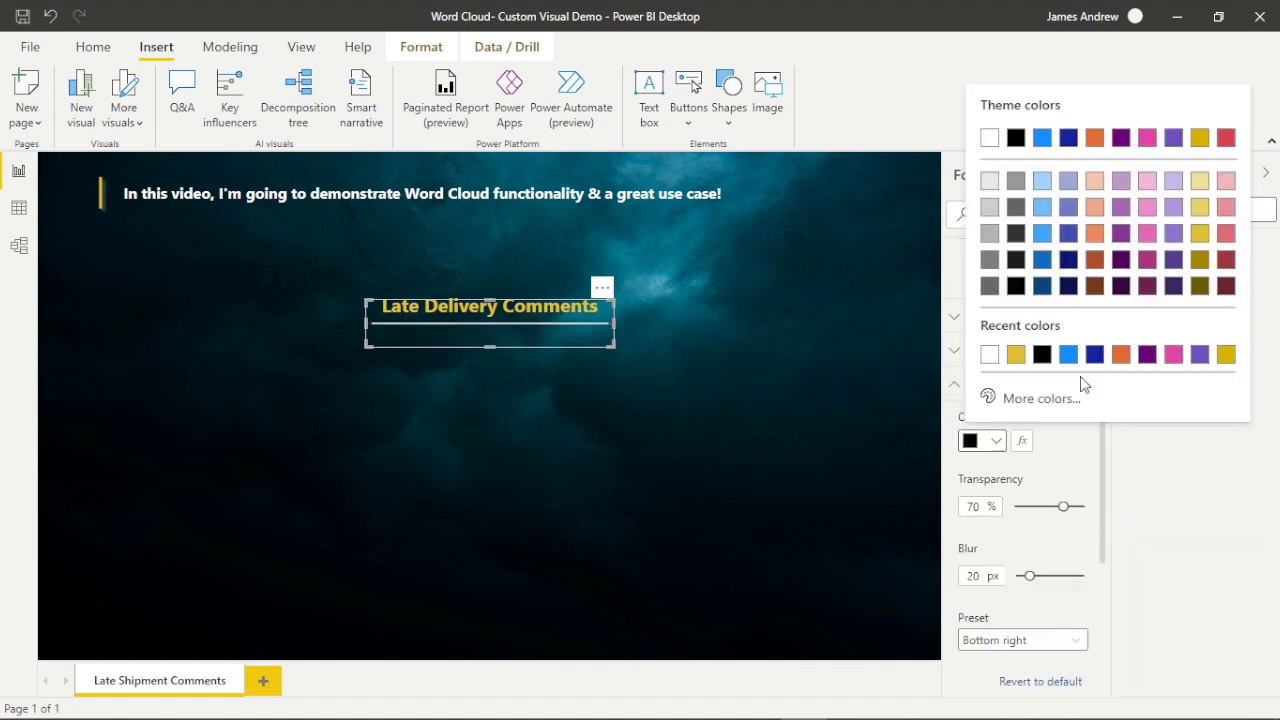
pyautogui.click(1200, 233)
pyautogui.click(565, 442)
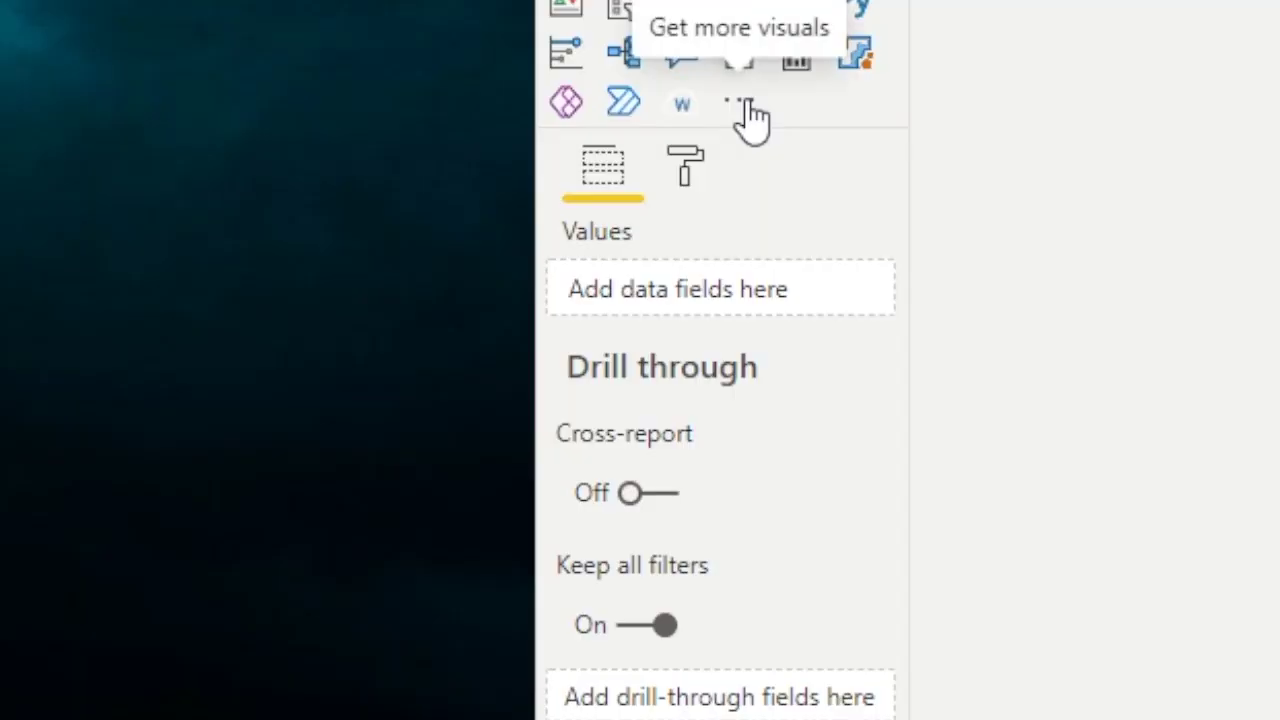
pyautogui.click(1034, 343)
# Search the visuals gallery for 'word c', review Word Cloud's preview images, and add it
pyautogui.click(835, 136)
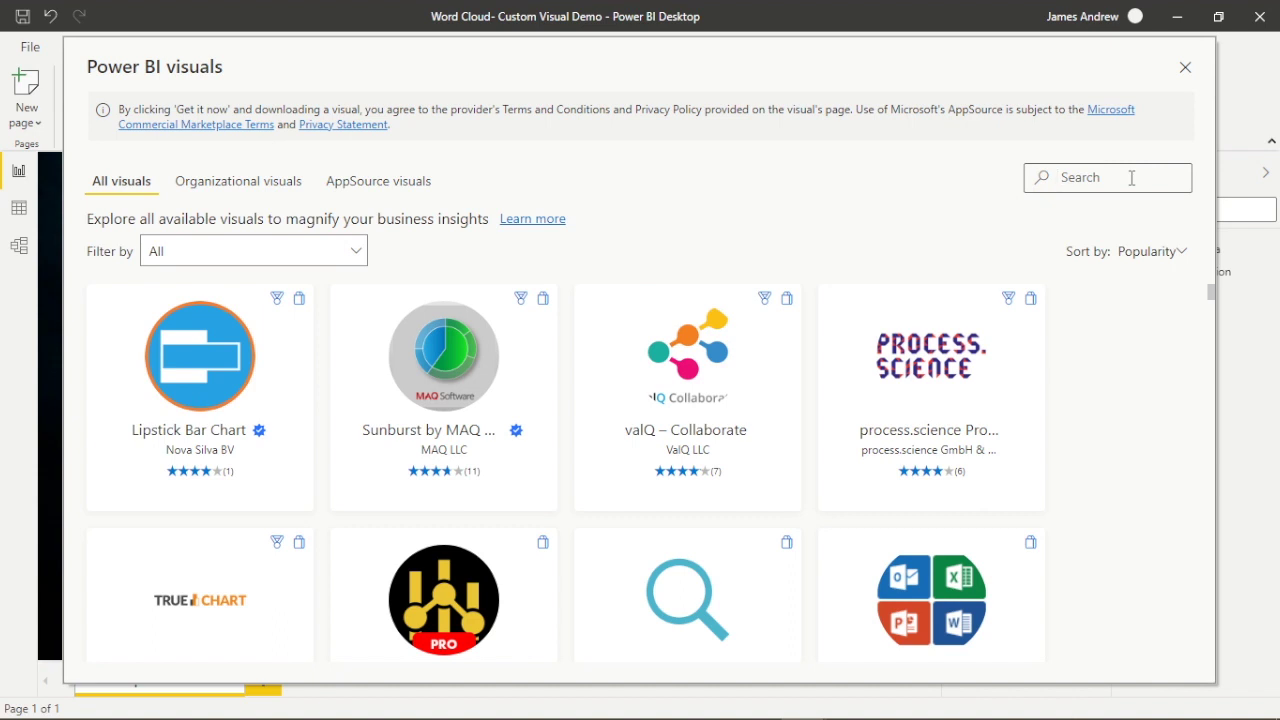
pyautogui.write('word cloud')
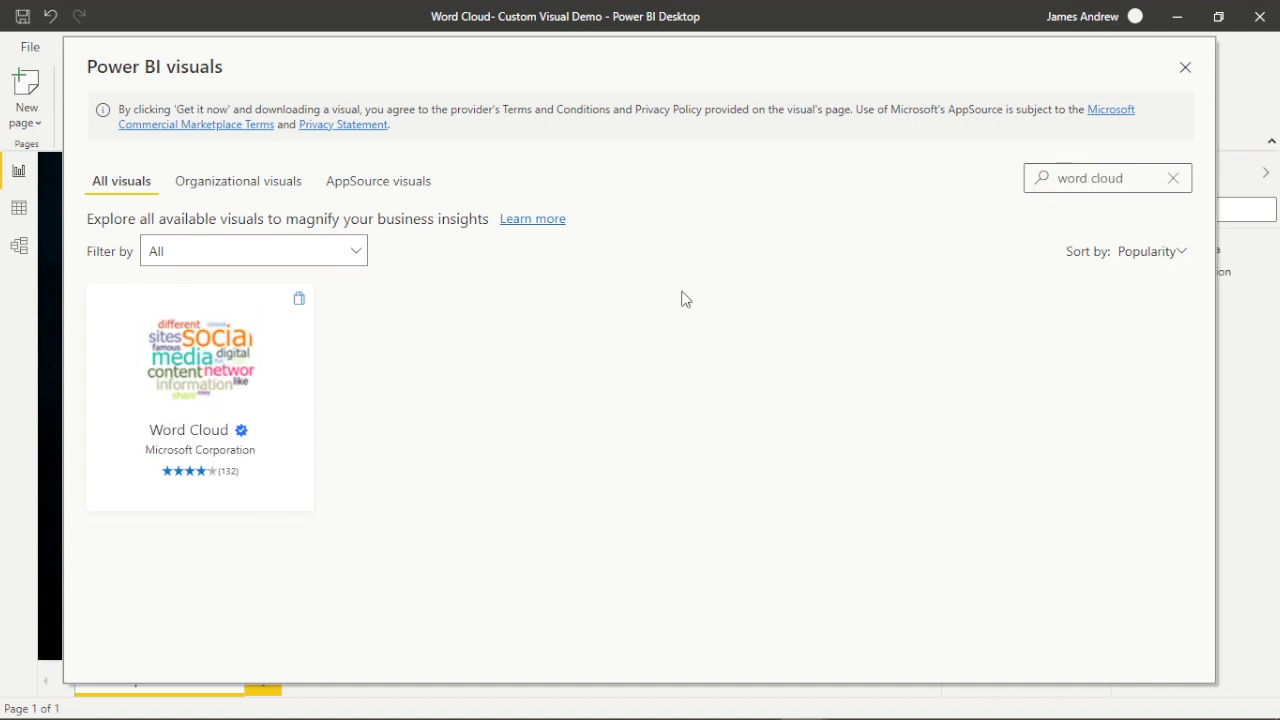
pyautogui.click(215, 405)
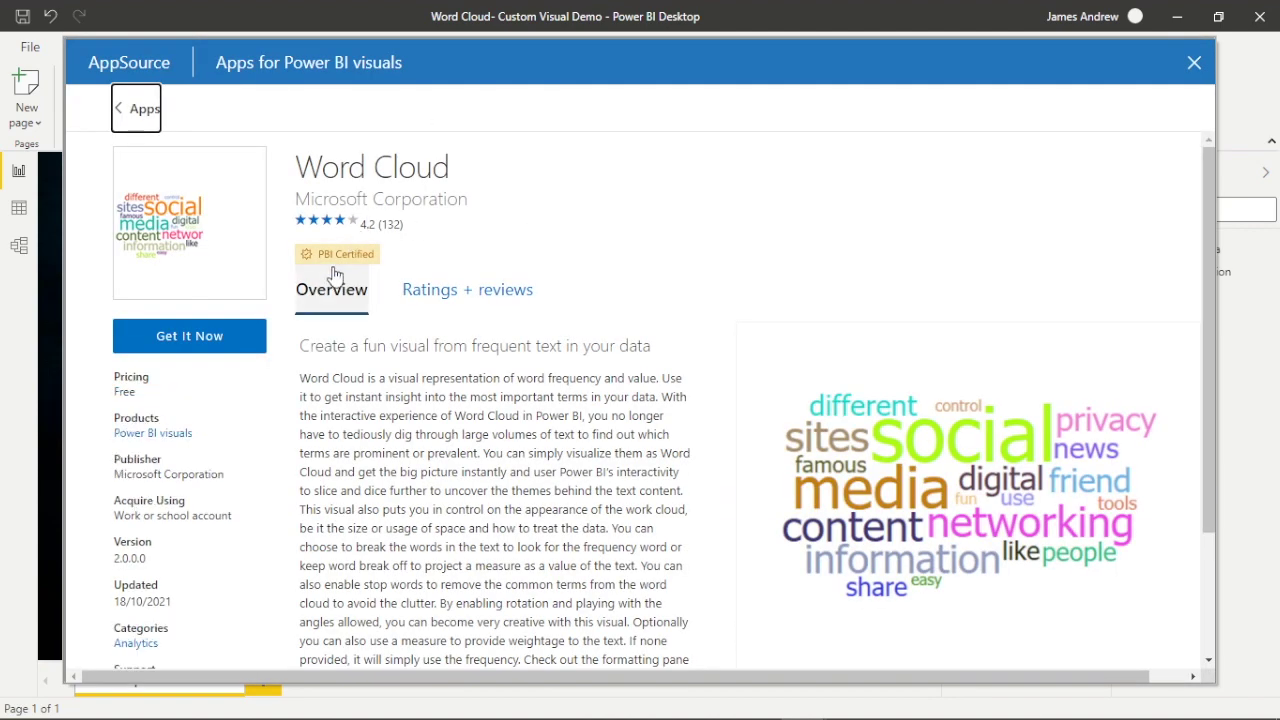
pyautogui.scroll(-3, 449, 535)
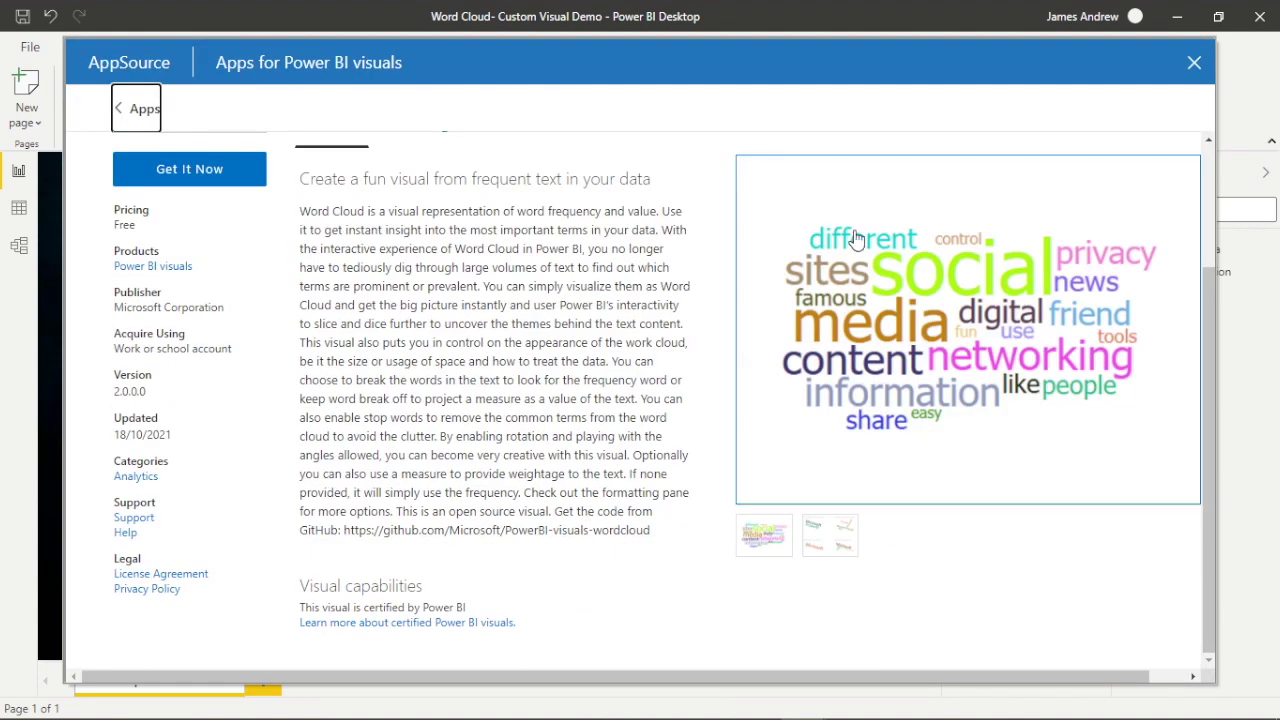
pyautogui.click(820, 535)
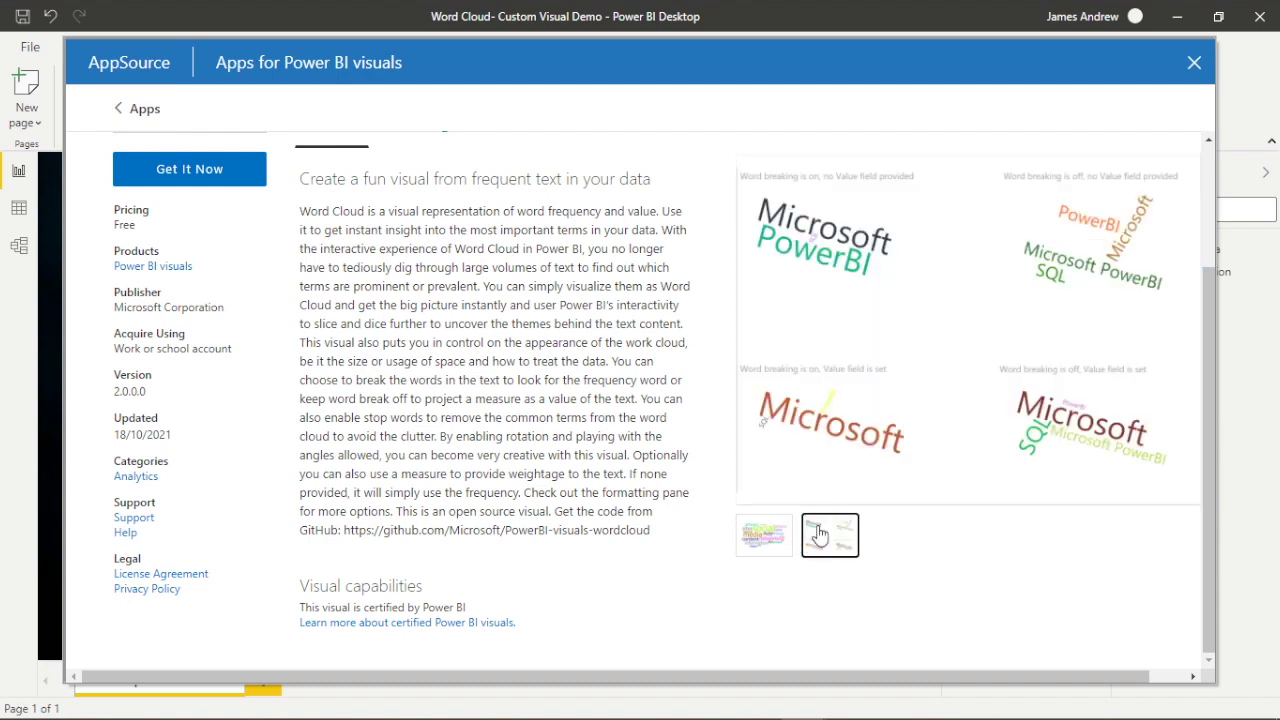
pyautogui.click(755, 535)
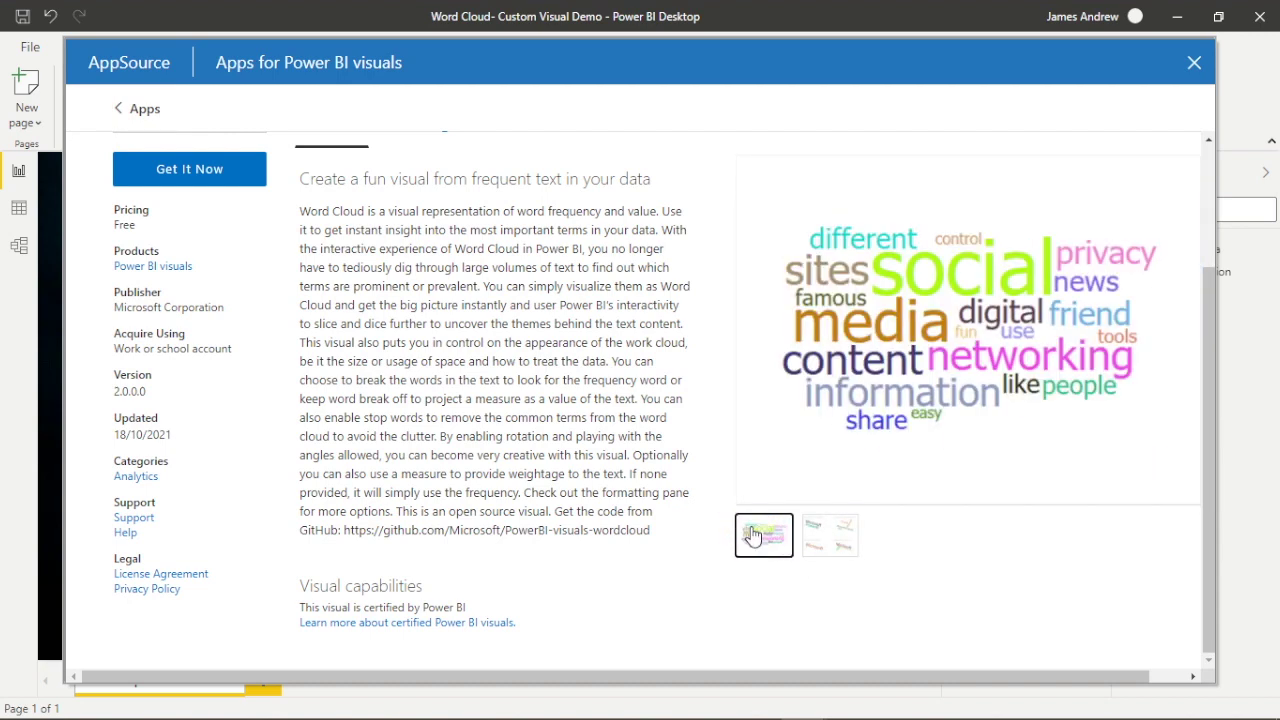
pyautogui.scroll(2, 222, 332)
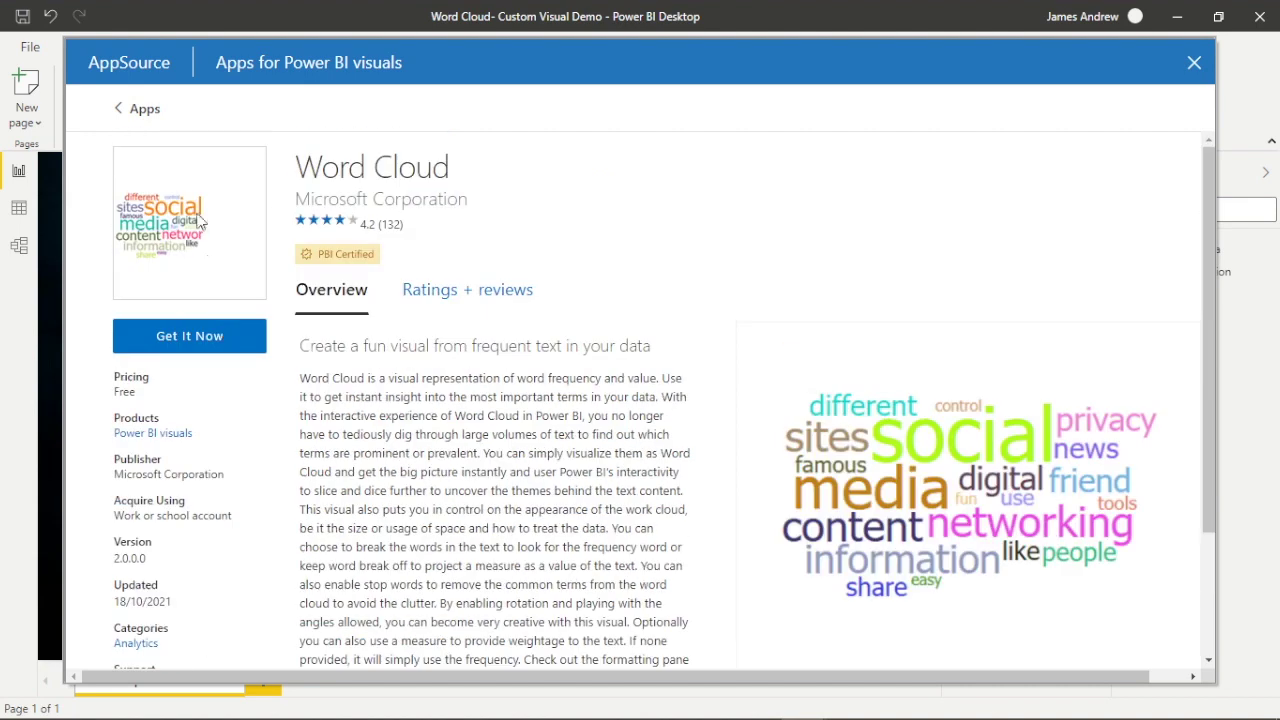
pyautogui.click(200, 334)
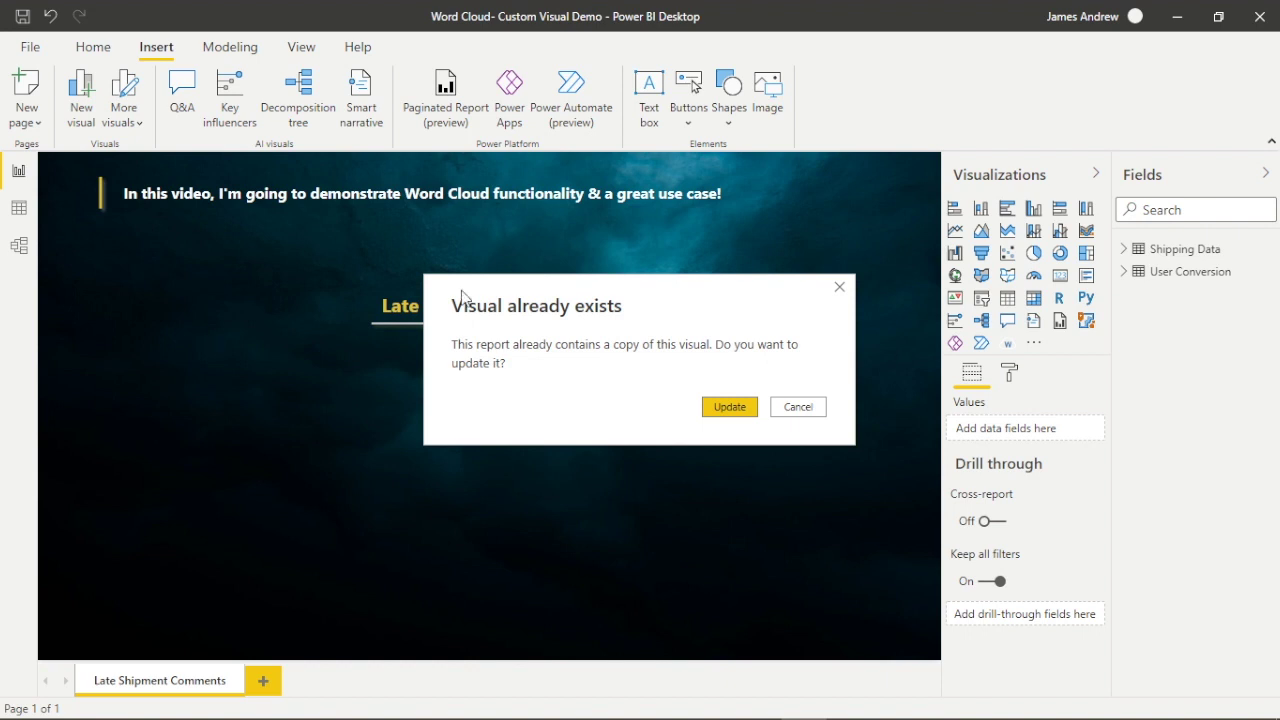
# Update the existing Word Cloud visual, re-pin its icon, and insert an empty Word Cloud
pyautogui.click(707, 408)
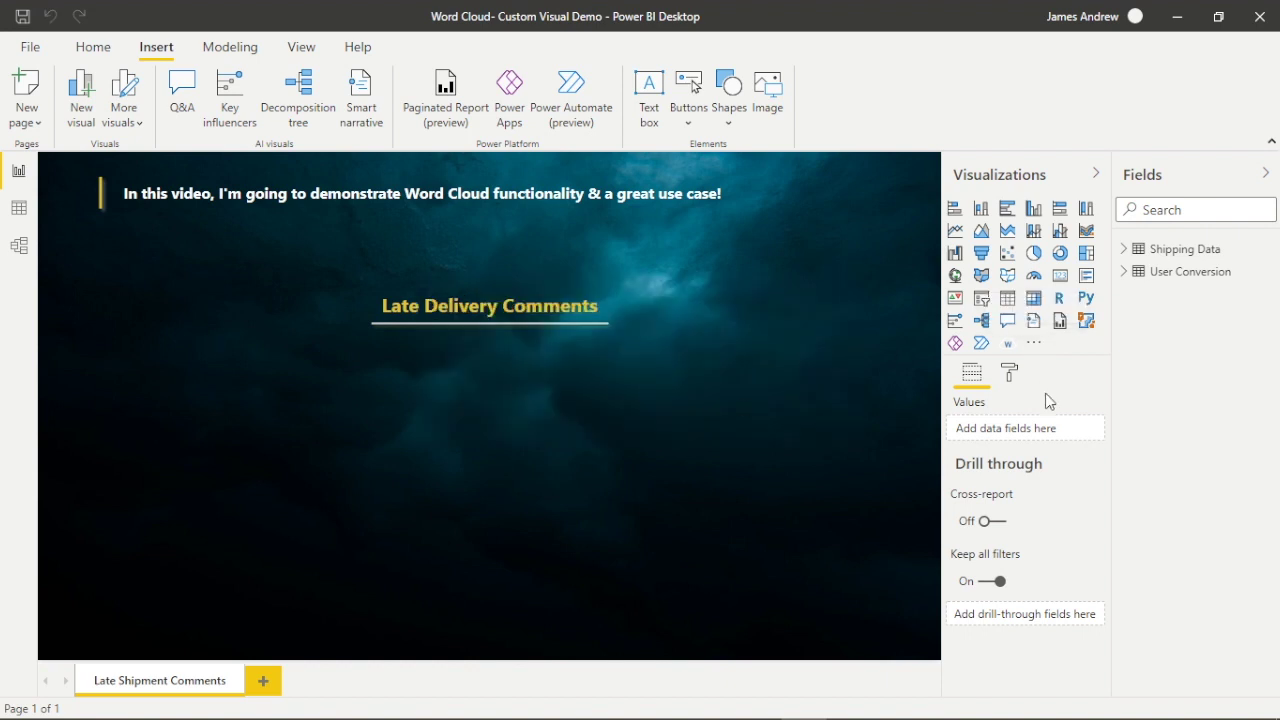
pyautogui.click(797, 397)
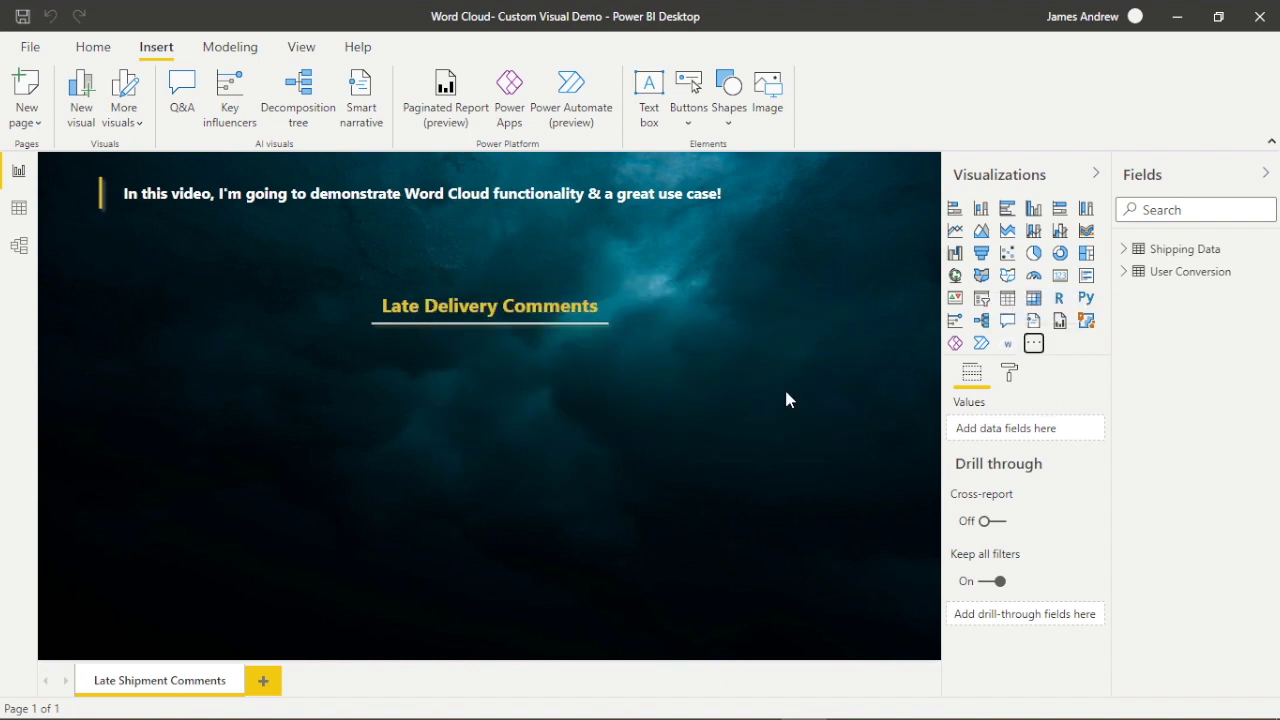
pyautogui.rightClick(1010, 348)
pyautogui.click(1050, 350)
pyautogui.click(830, 424)
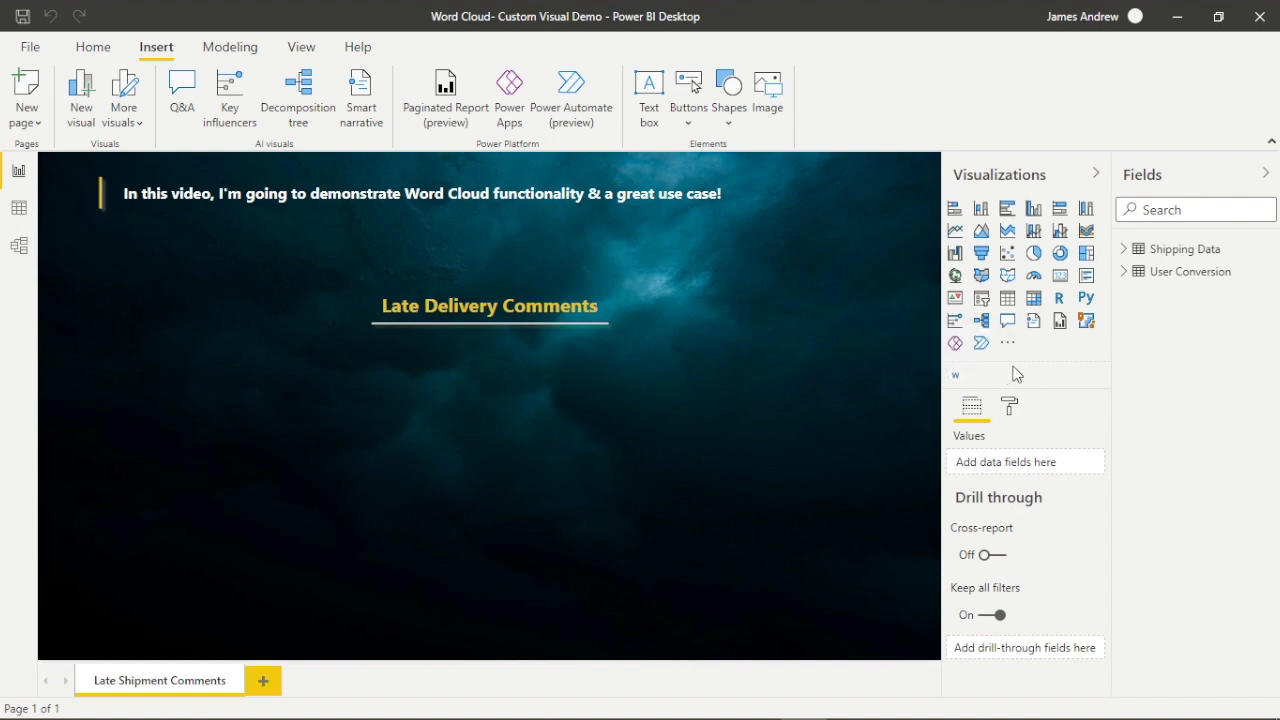
pyautogui.rightClick(958, 375)
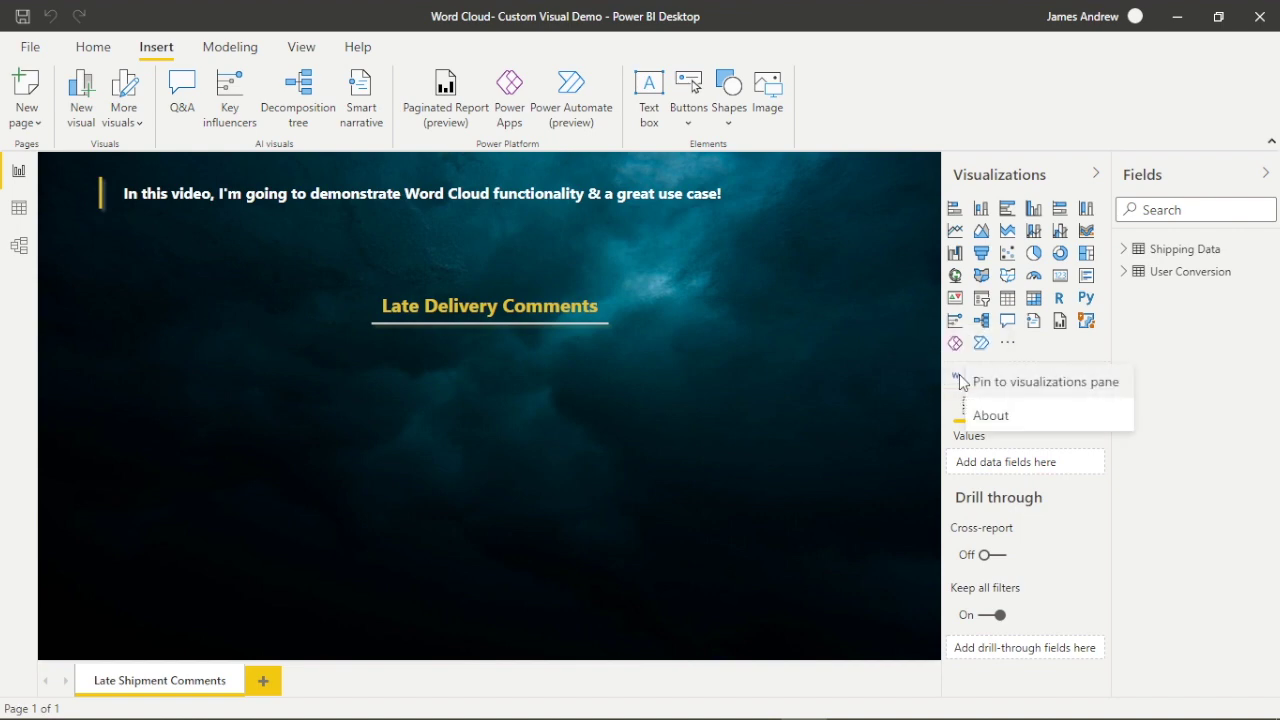
pyautogui.click(992, 385)
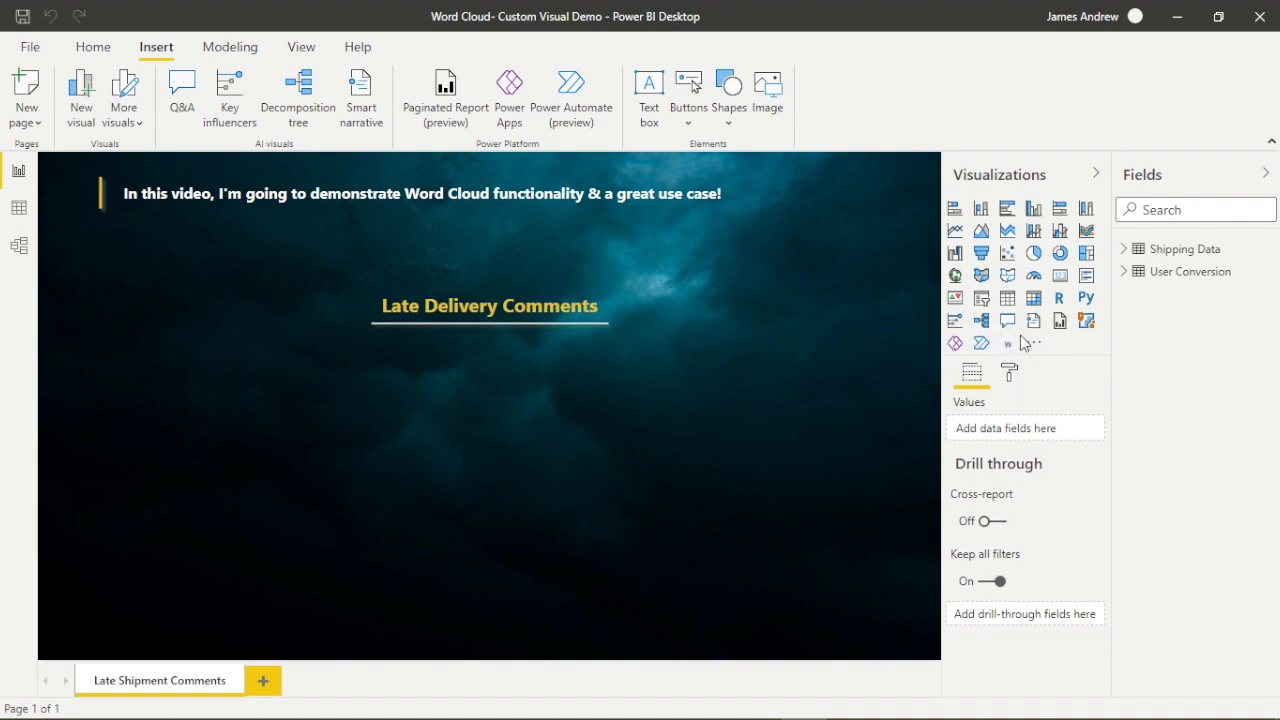
pyautogui.click(1007, 343)
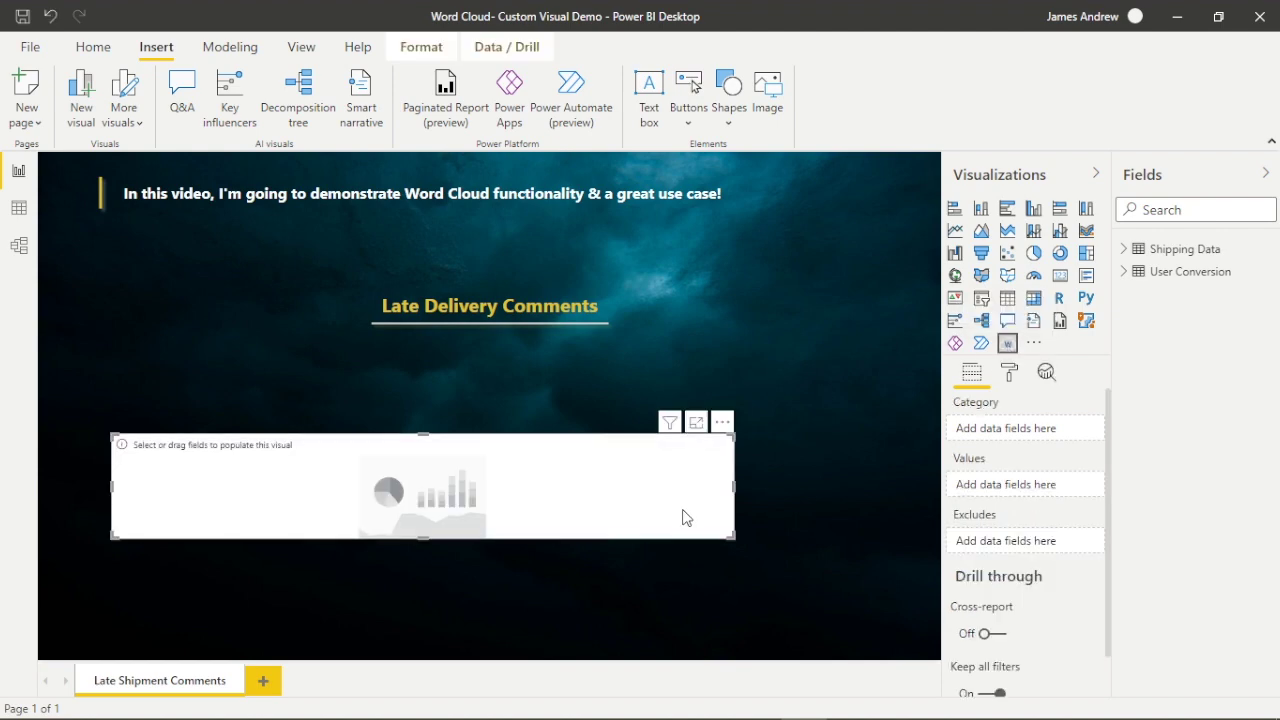
# Resize and centre the Word Cloud across the page beneath the heading
pyautogui.moveTo(727, 531); pyautogui.dragTo(699, 630)
pyautogui.moveTo(550, 560); pyautogui.dragTo(634, 514)
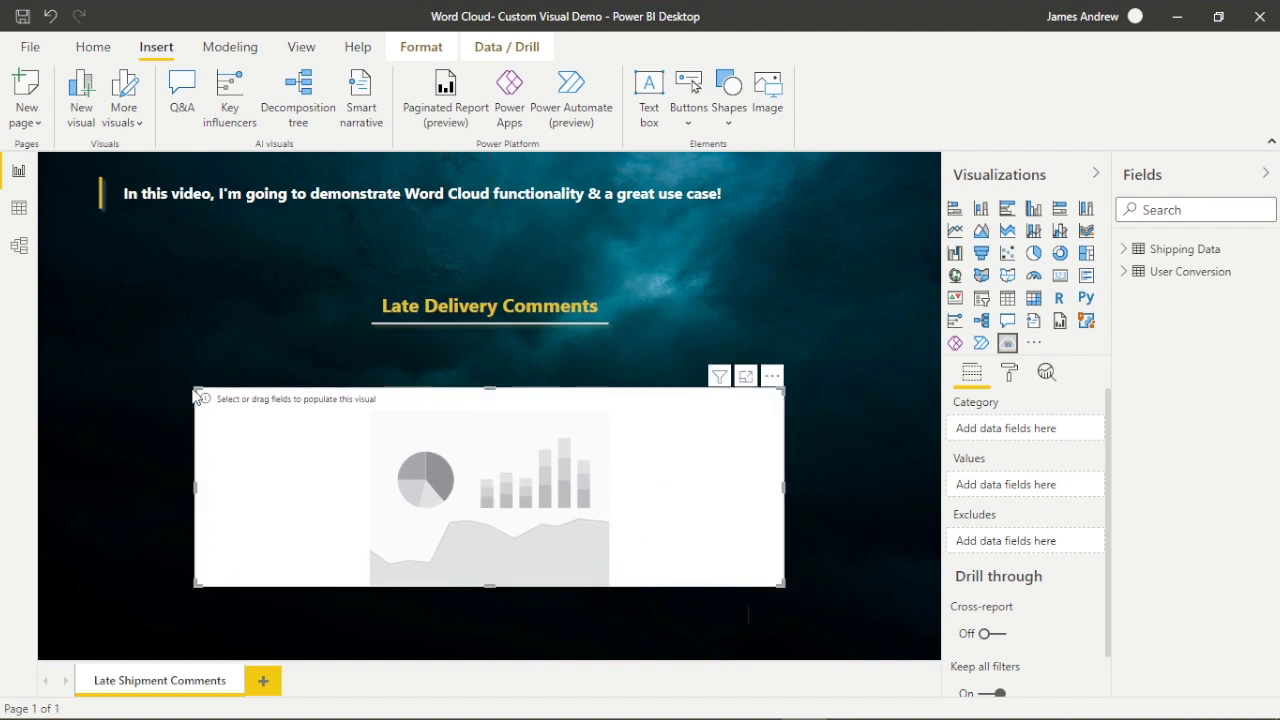
pyautogui.moveTo(197, 392); pyautogui.dragTo(124, 350)
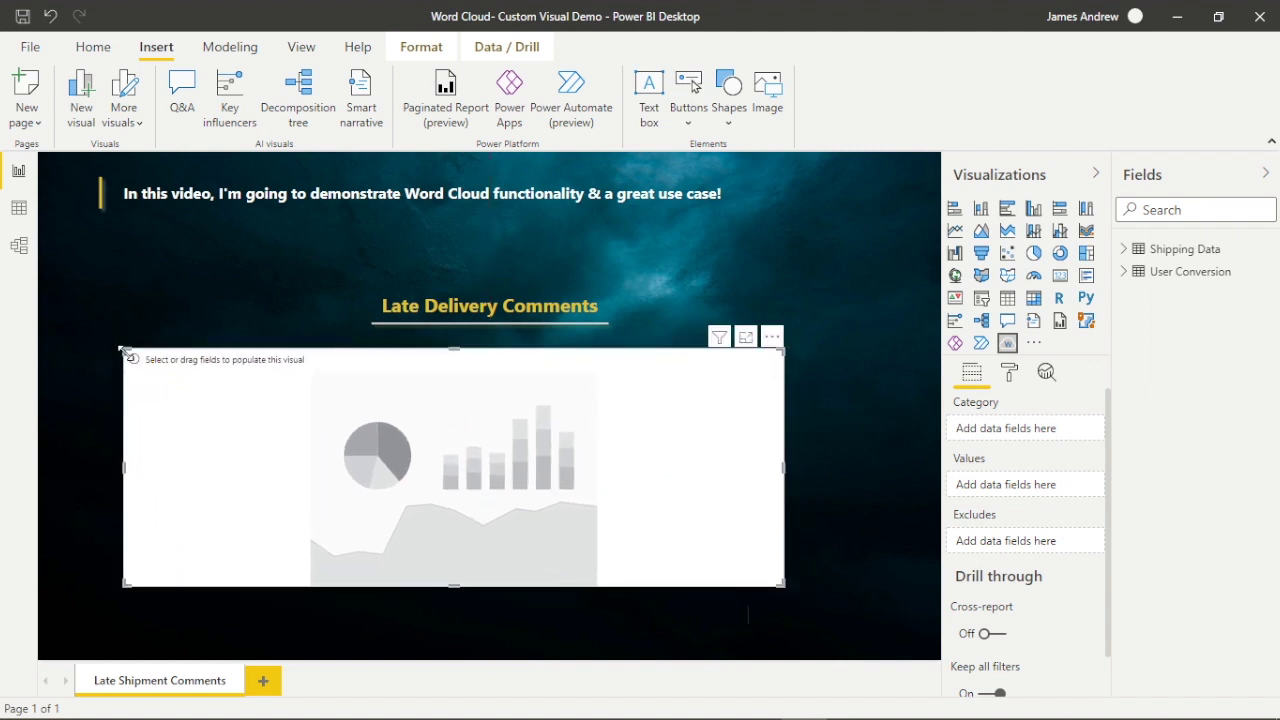
pyautogui.click(538, 450)
pyautogui.moveTo(538, 450)
pyautogui.mouseDown()
pyautogui.moveTo(616, 458)
pyautogui.moveTo(572, 458)
pyautogui.mouseUp()
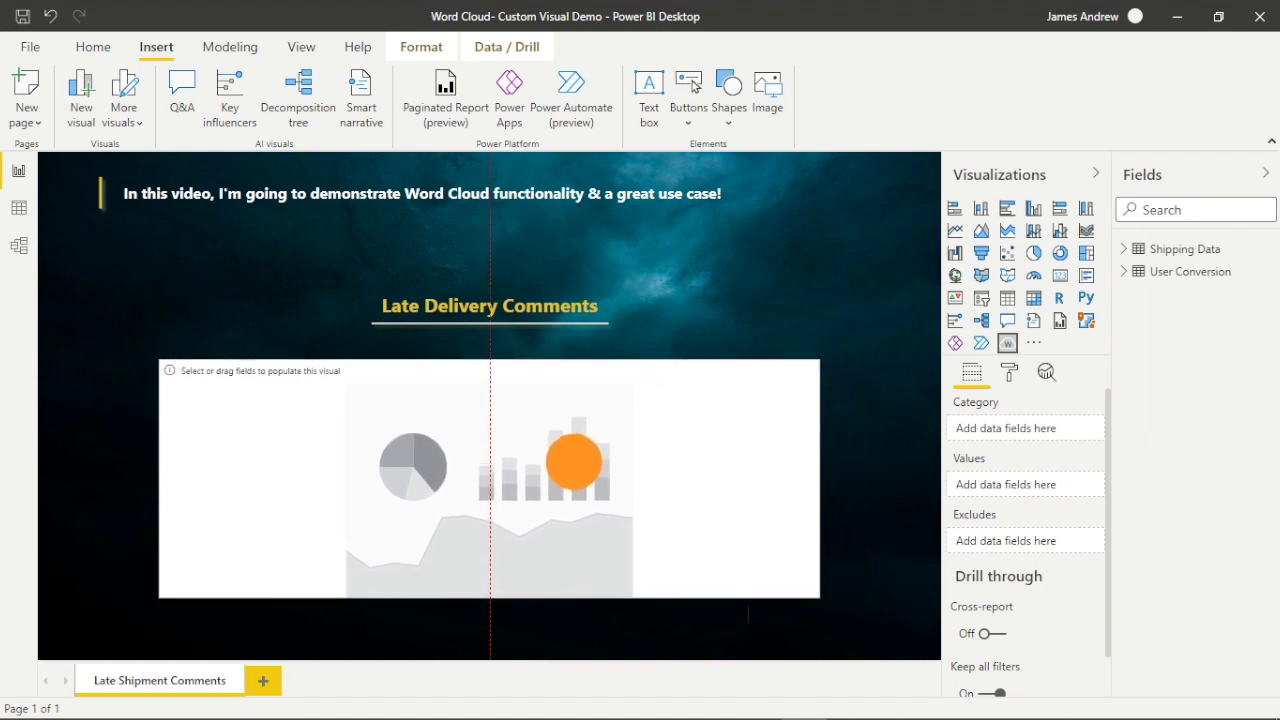
pyautogui.moveTo(573, 462); pyautogui.dragTo(573, 458)
pyautogui.moveTo(489, 592); pyautogui.dragTo(487, 630)
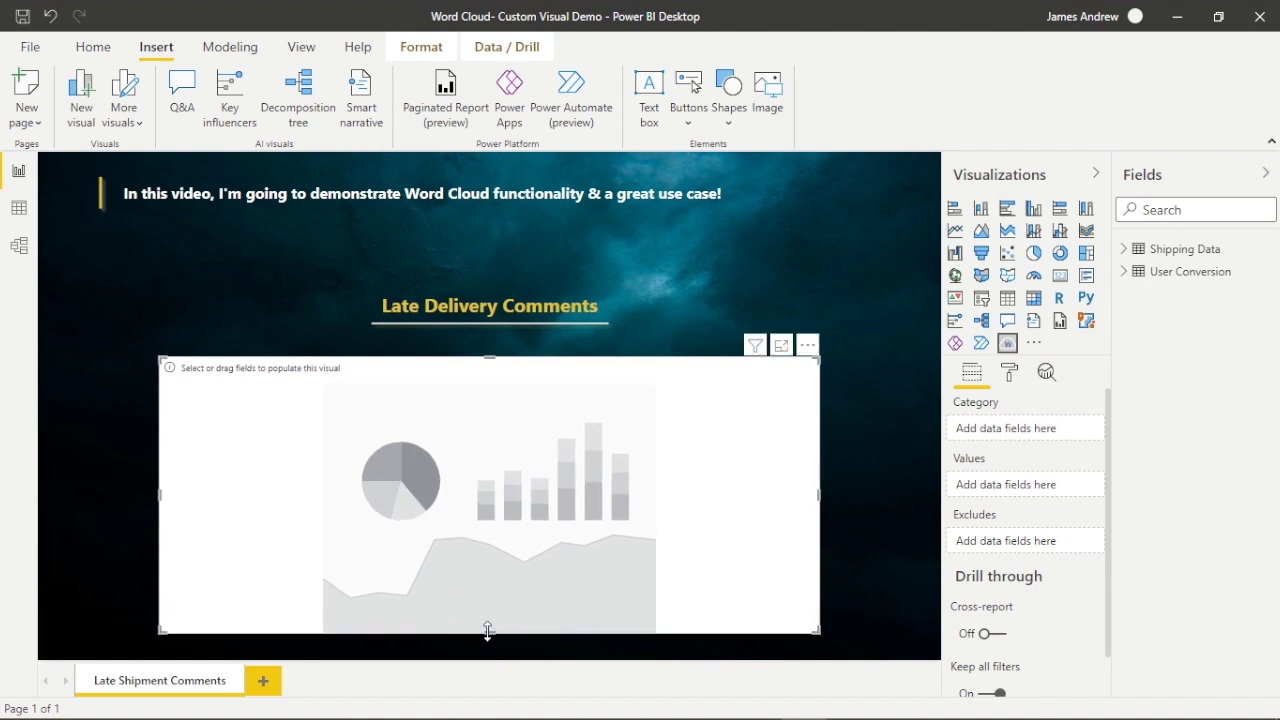
pyautogui.click(668, 288)
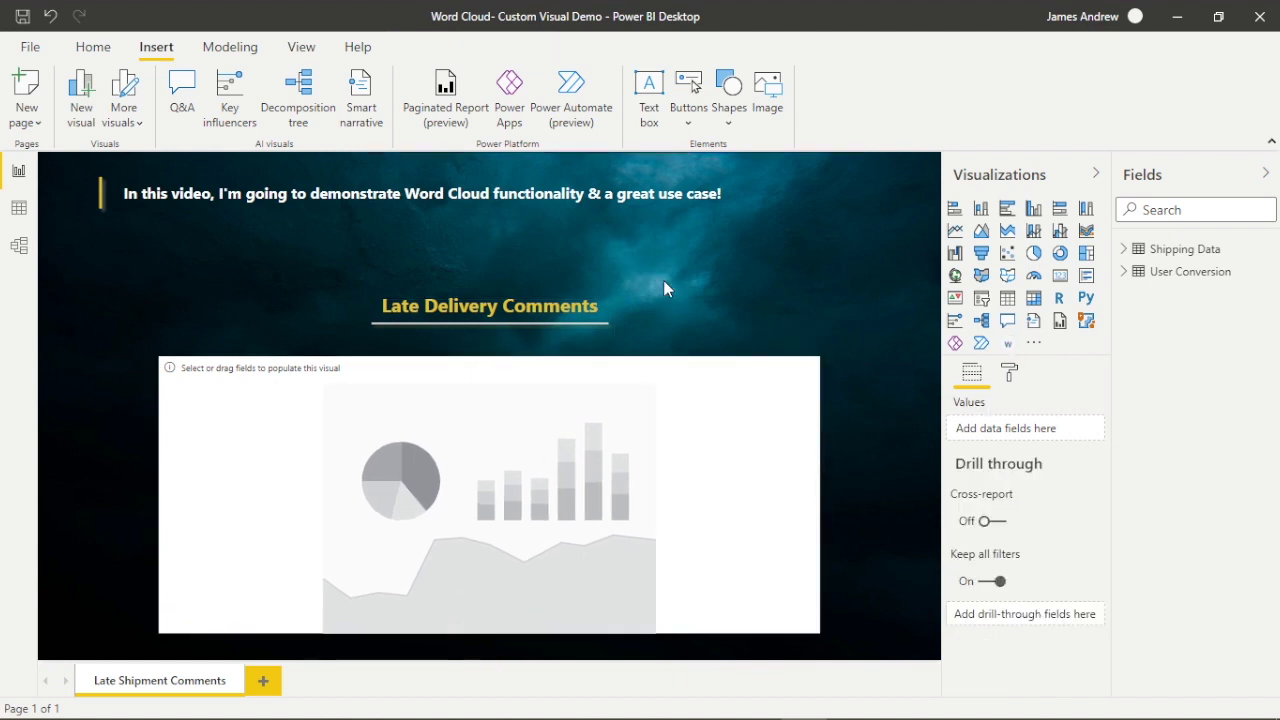
pyautogui.click(587, 461)
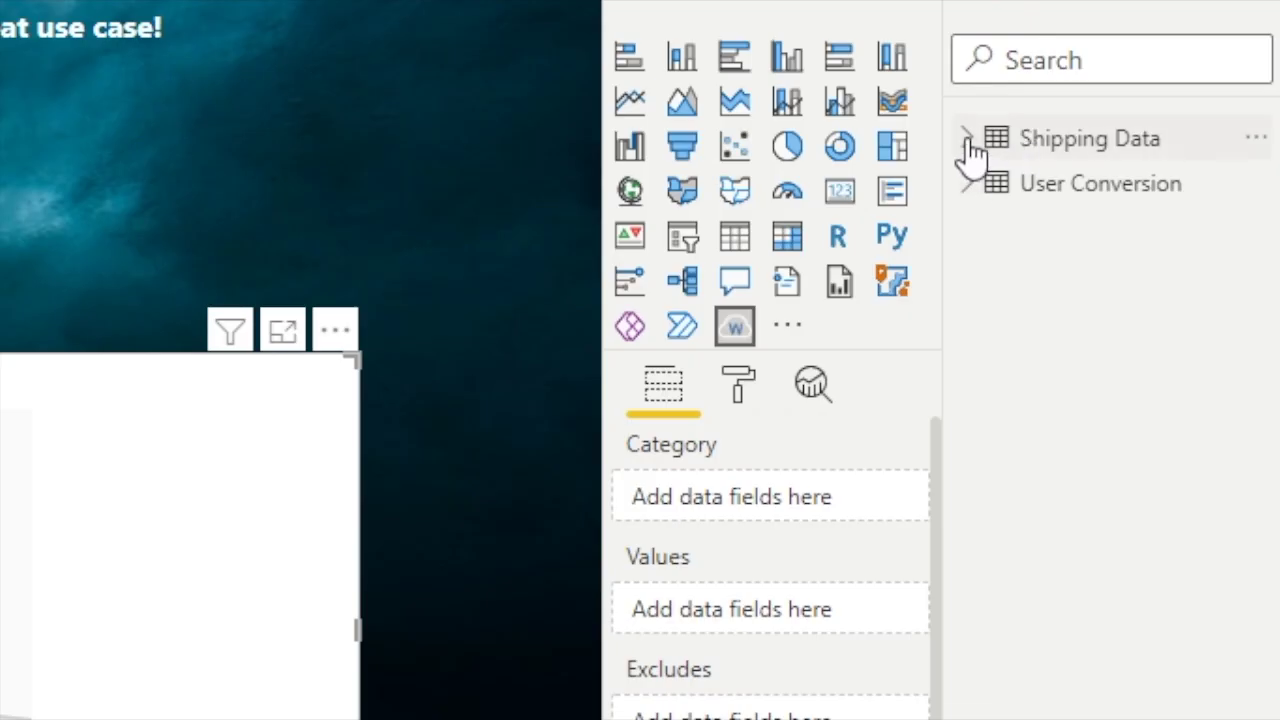
# Drag Late Driver Comment from Shipping Data into the Word Cloud's Category well
pyautogui.click(1123, 250)
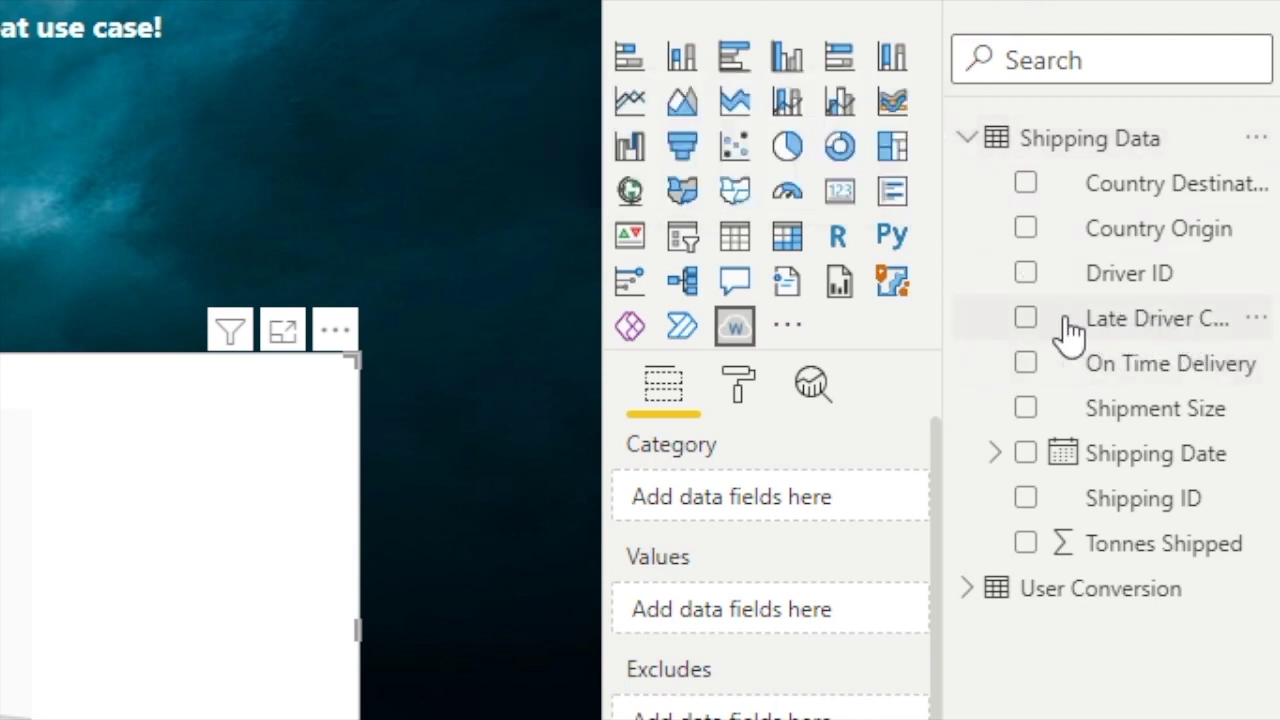
pyautogui.moveTo(1110, 320); pyautogui.dragTo(746, 503)
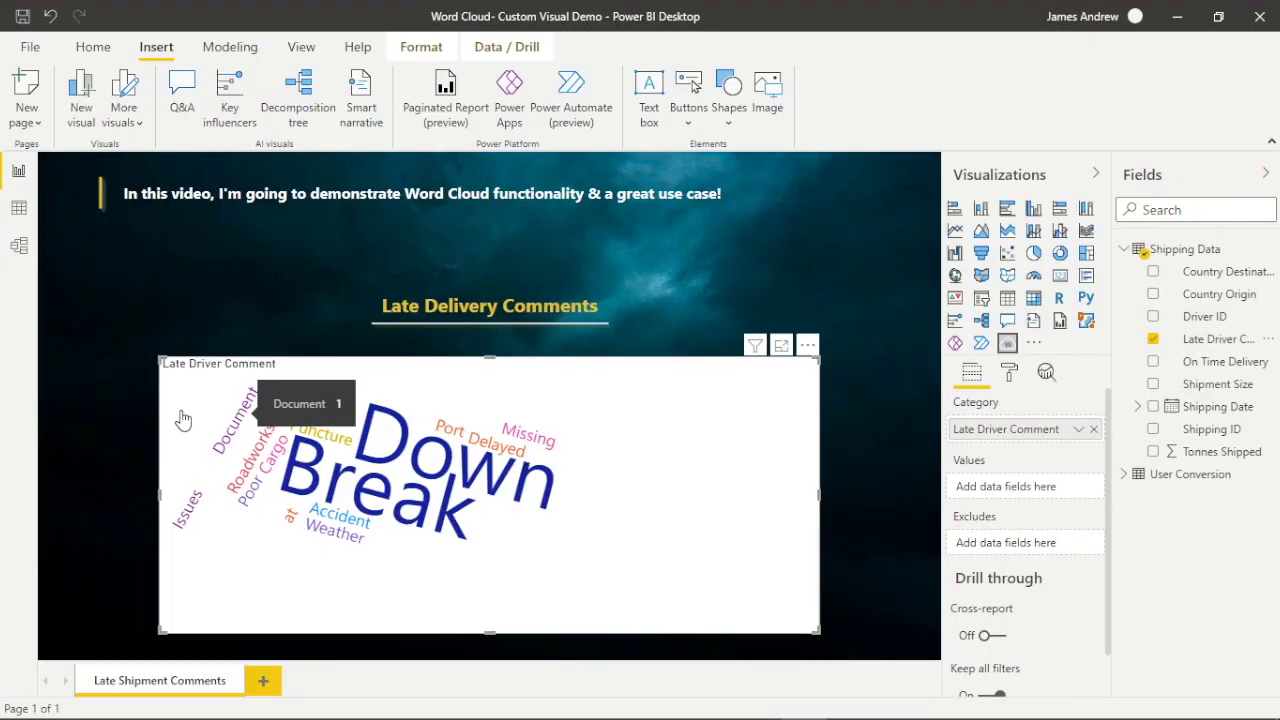
pyautogui.click(18, 207)
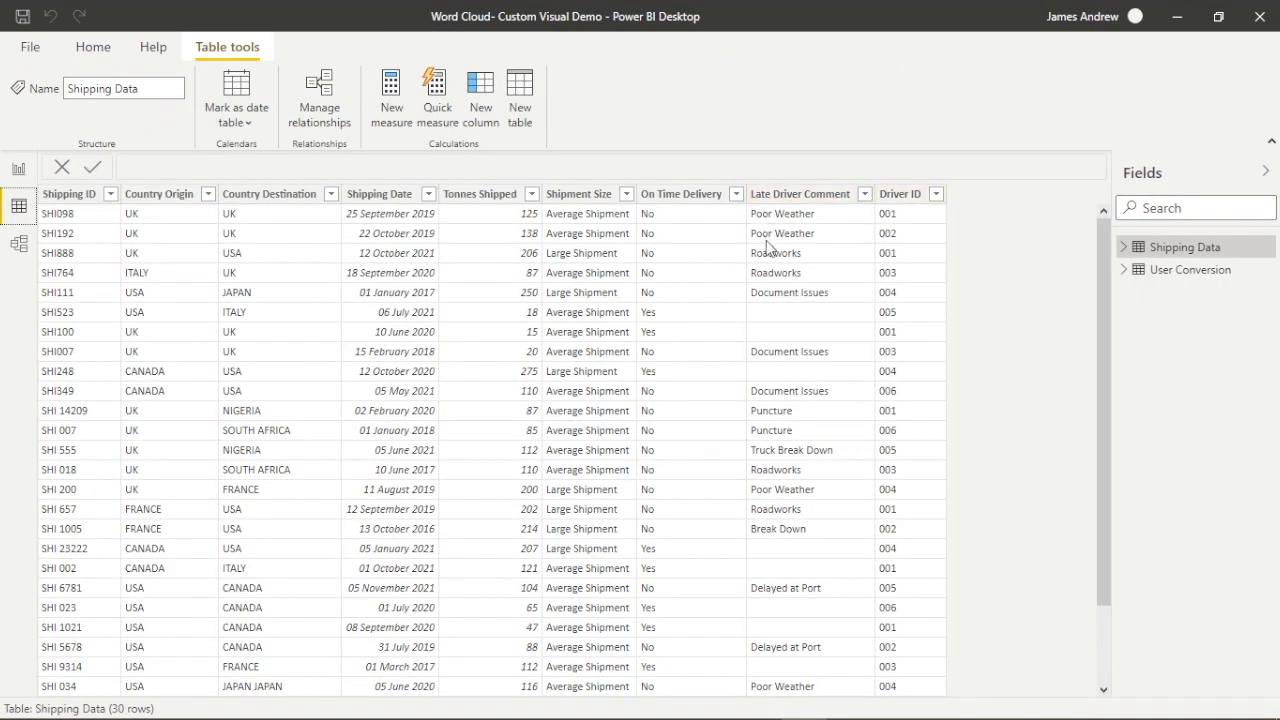
pyautogui.scroll(-5, 791, 309)
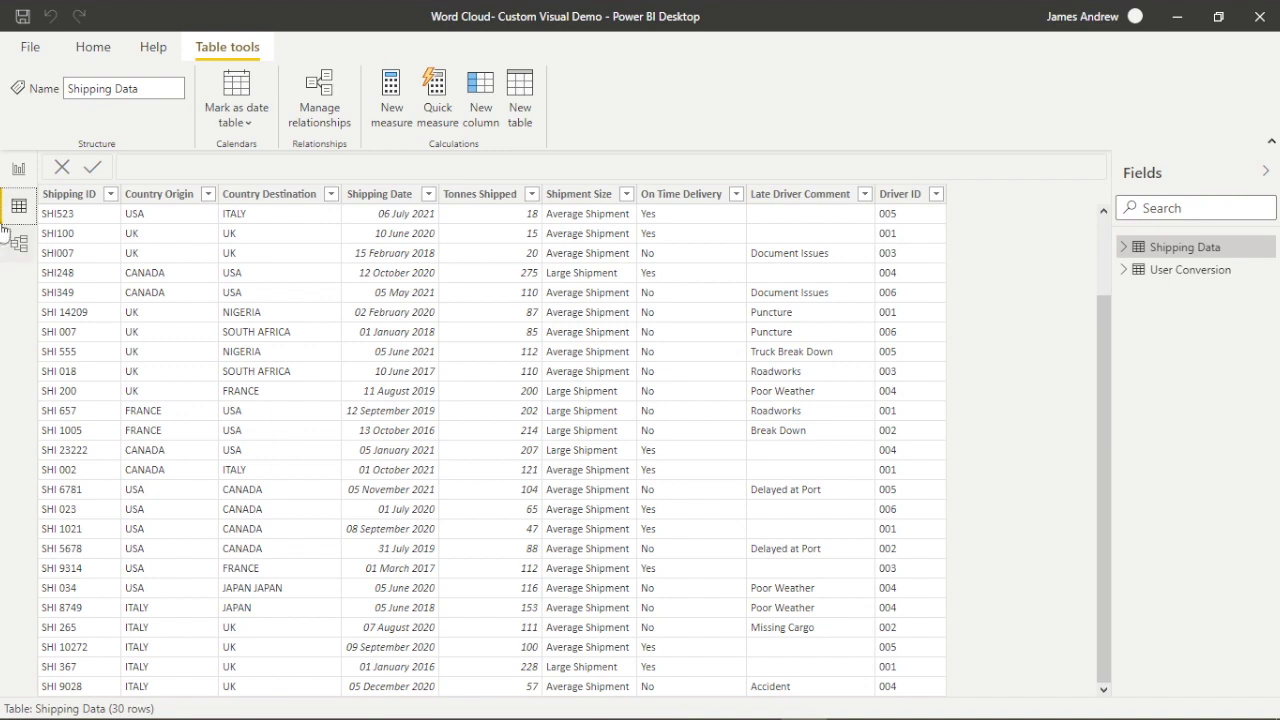
pyautogui.click(18, 170)
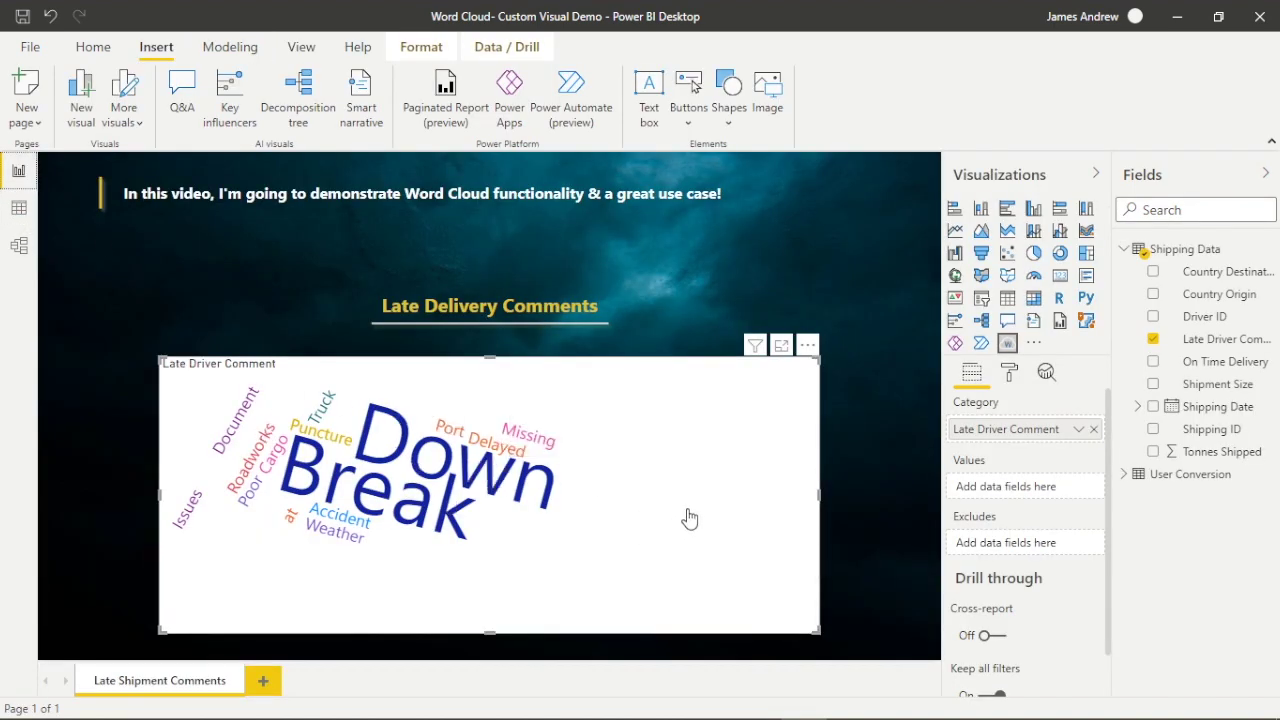
# Turn the word cloud's Title and Background off in the Format pane
pyautogui.click(1011, 373)
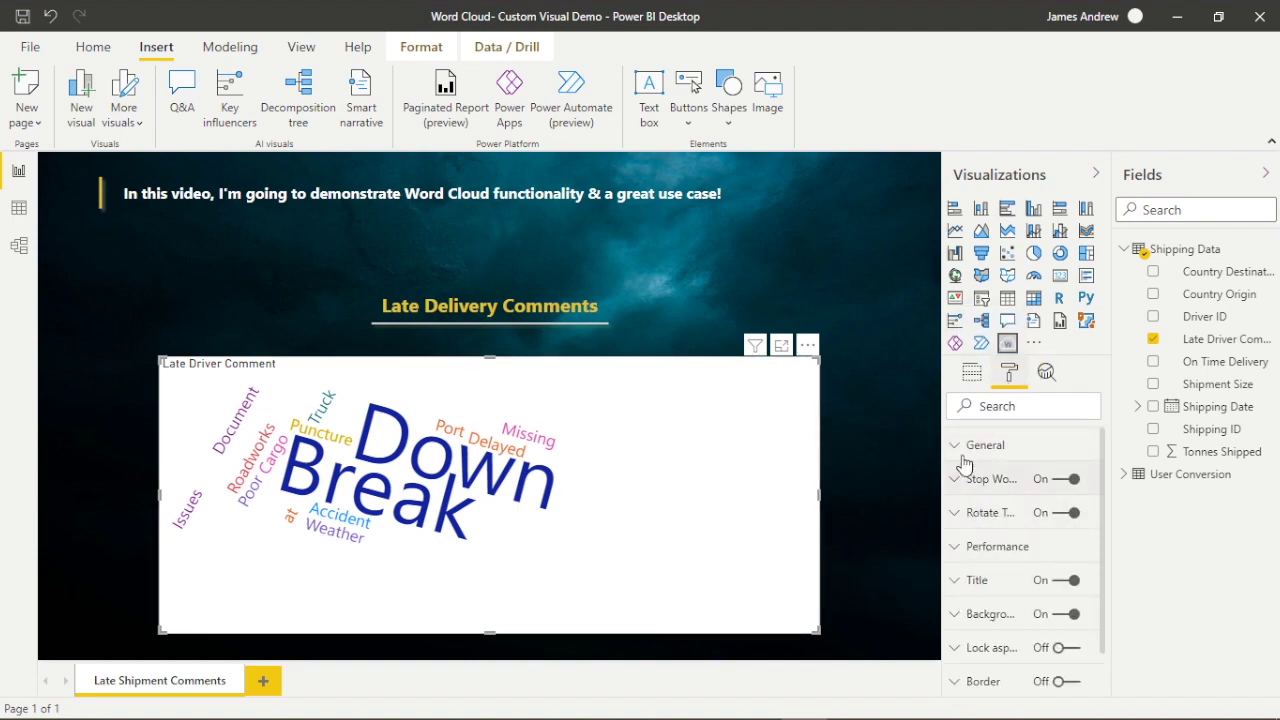
pyautogui.scroll(-1, 1003, 556)
pyautogui.scroll(1, 1003, 556)
pyautogui.click(1072, 585)
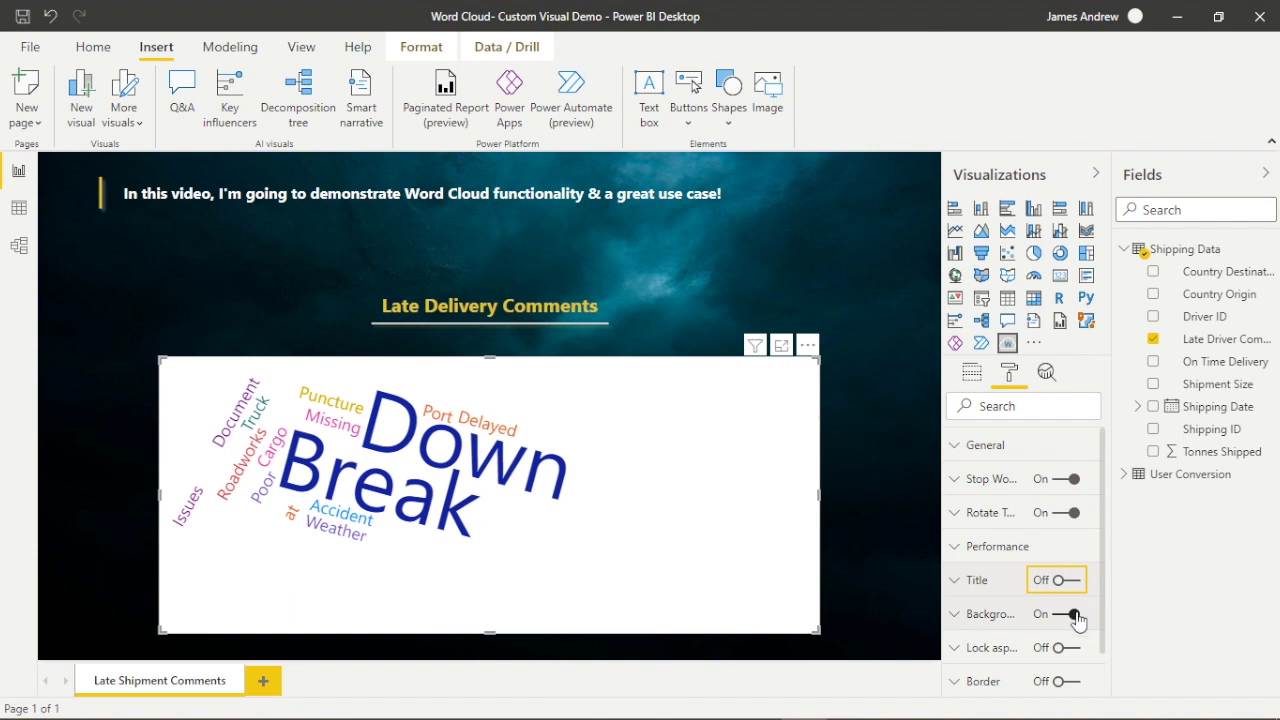
pyautogui.click(1075, 616)
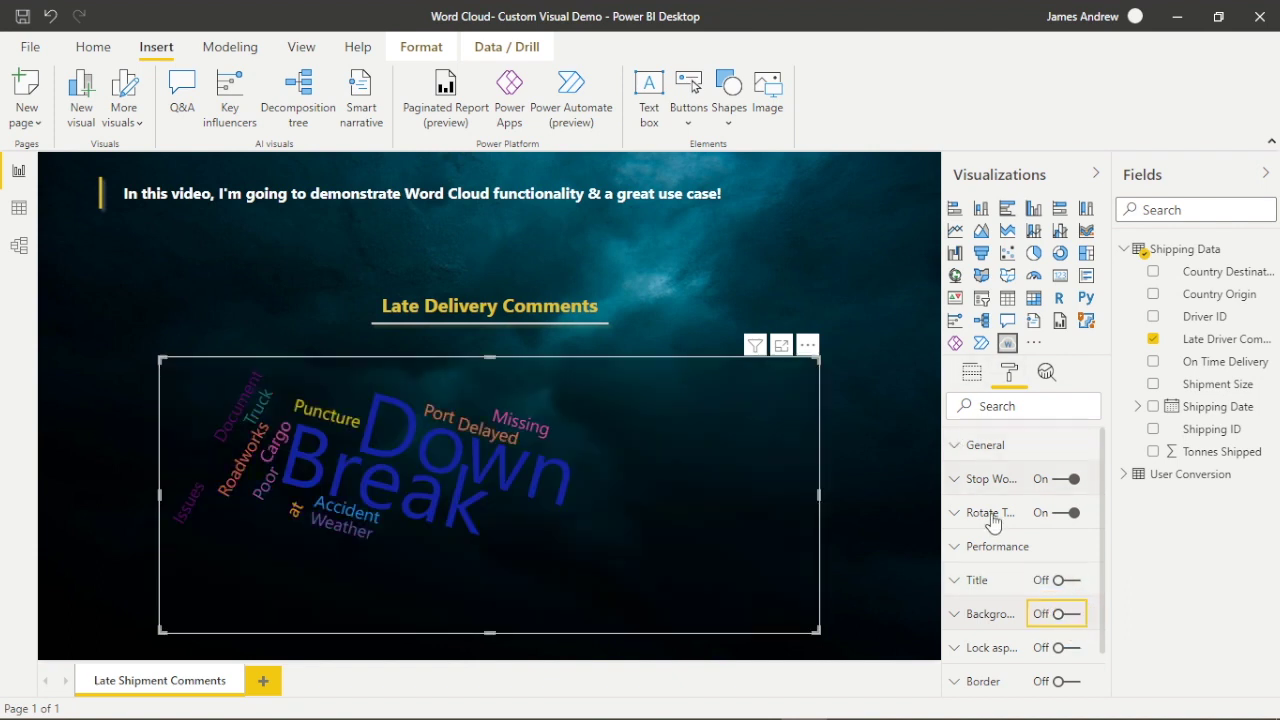
pyautogui.click(971, 371)
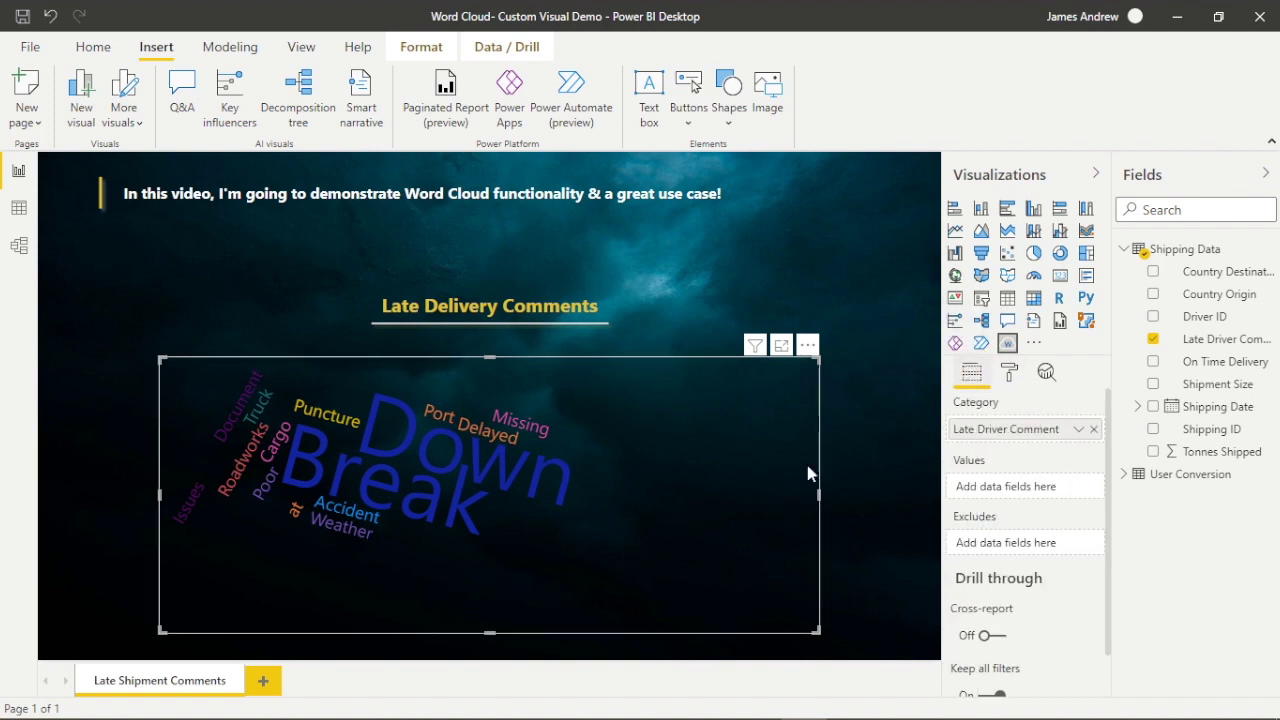
# Add Late Driver Comment to the word cloud's Values well
pyautogui.click(865, 481)
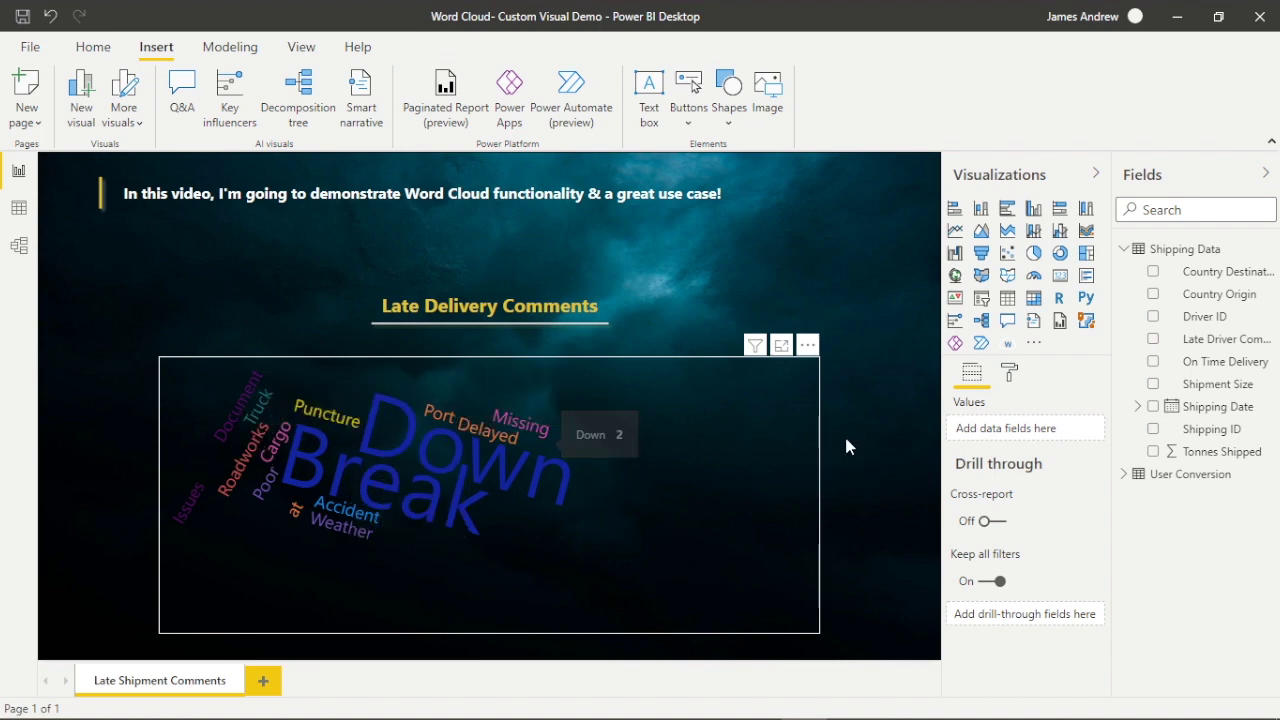
pyautogui.click(679, 493)
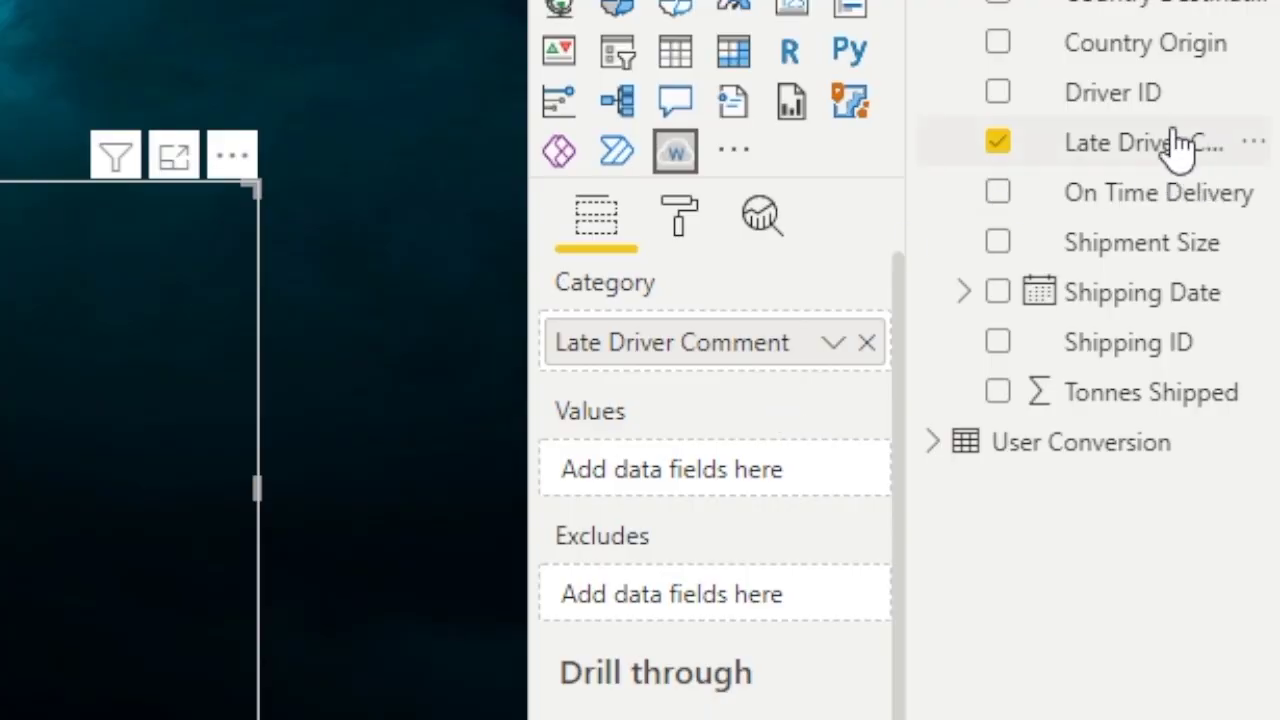
pyautogui.click(1201, 344)
pyautogui.moveTo(1104, 155); pyautogui.dragTo(750, 478)
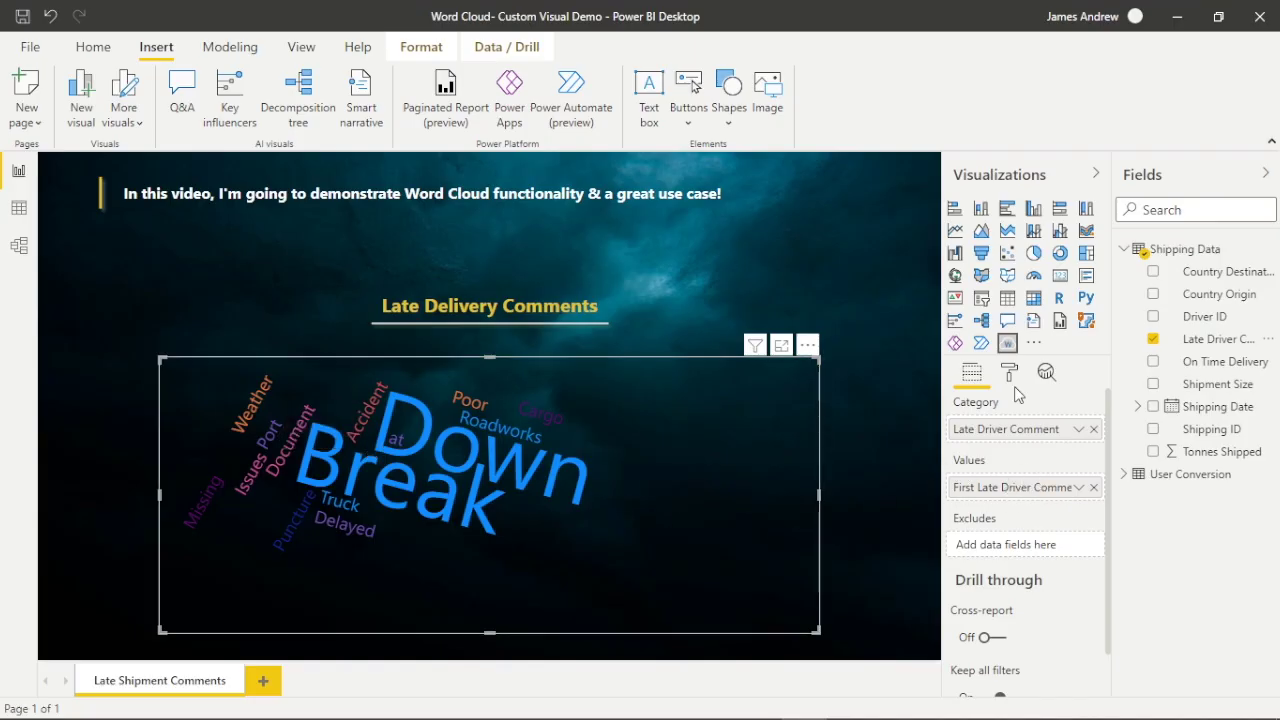
pyautogui.click(1011, 372)
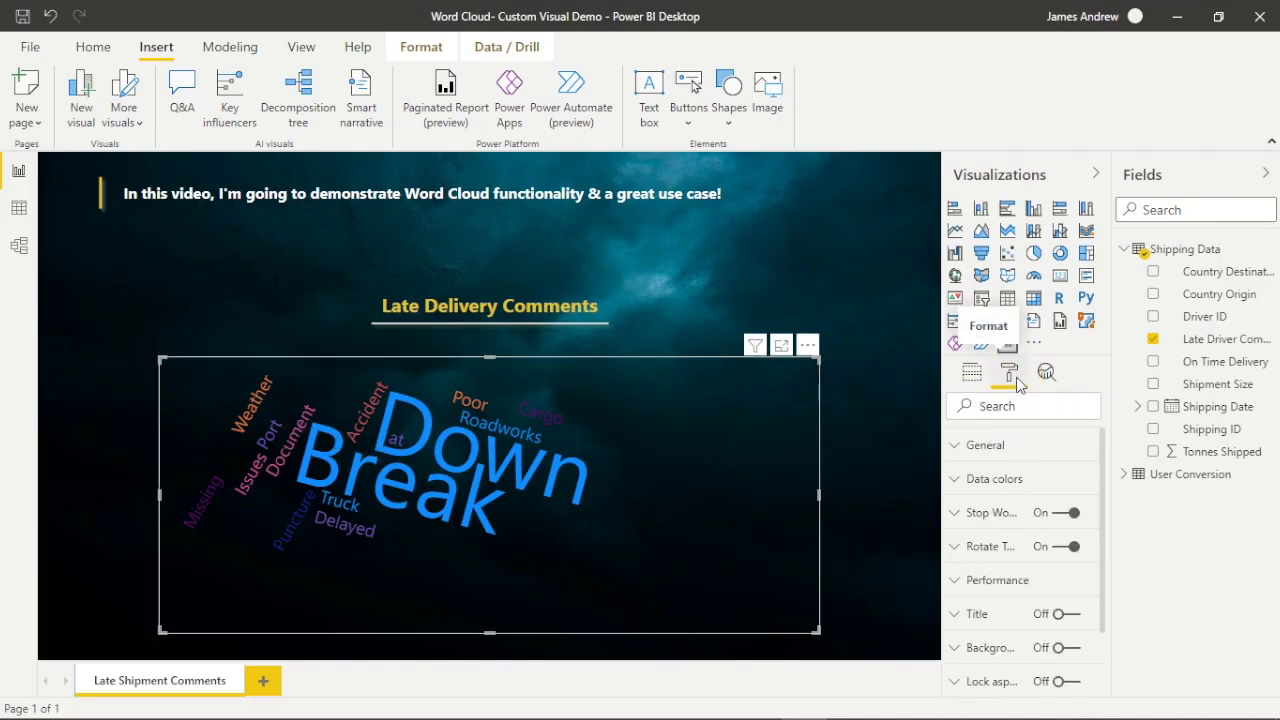
# In Data colors, make Roadworks gold and Truck Break Down dark purple
pyautogui.click(957, 489)
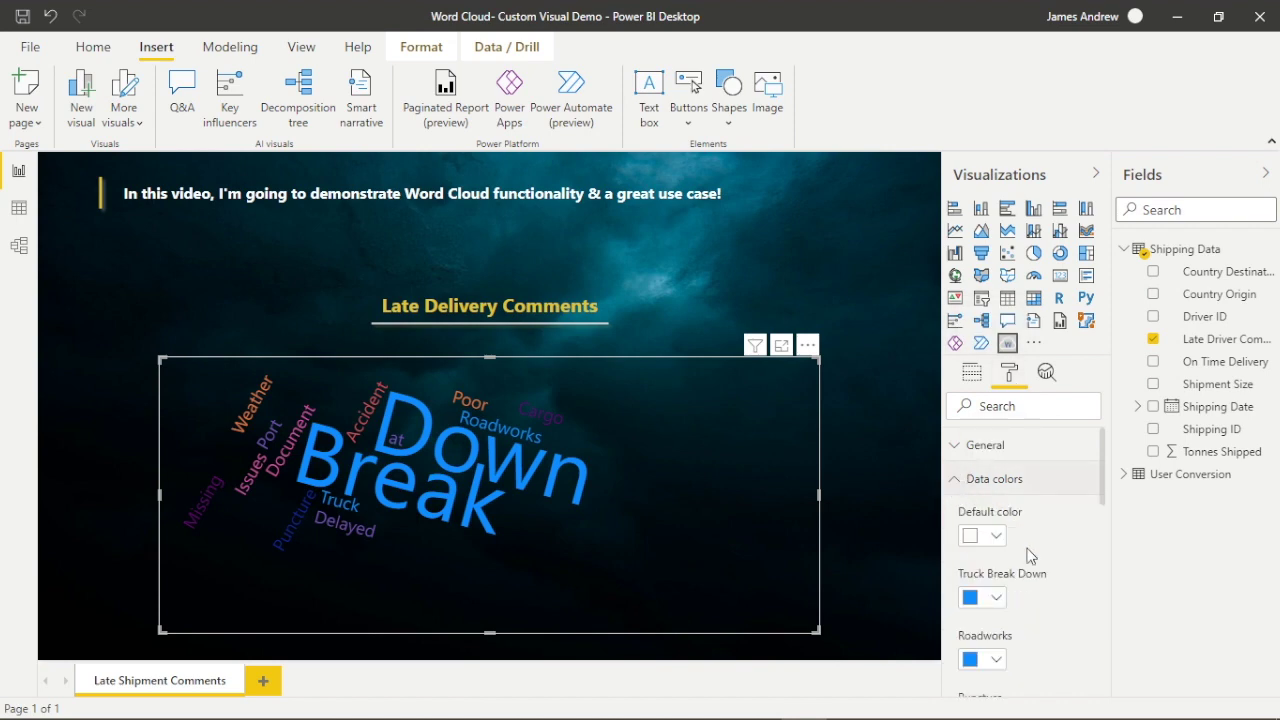
pyautogui.scroll(-1, 1031, 556)
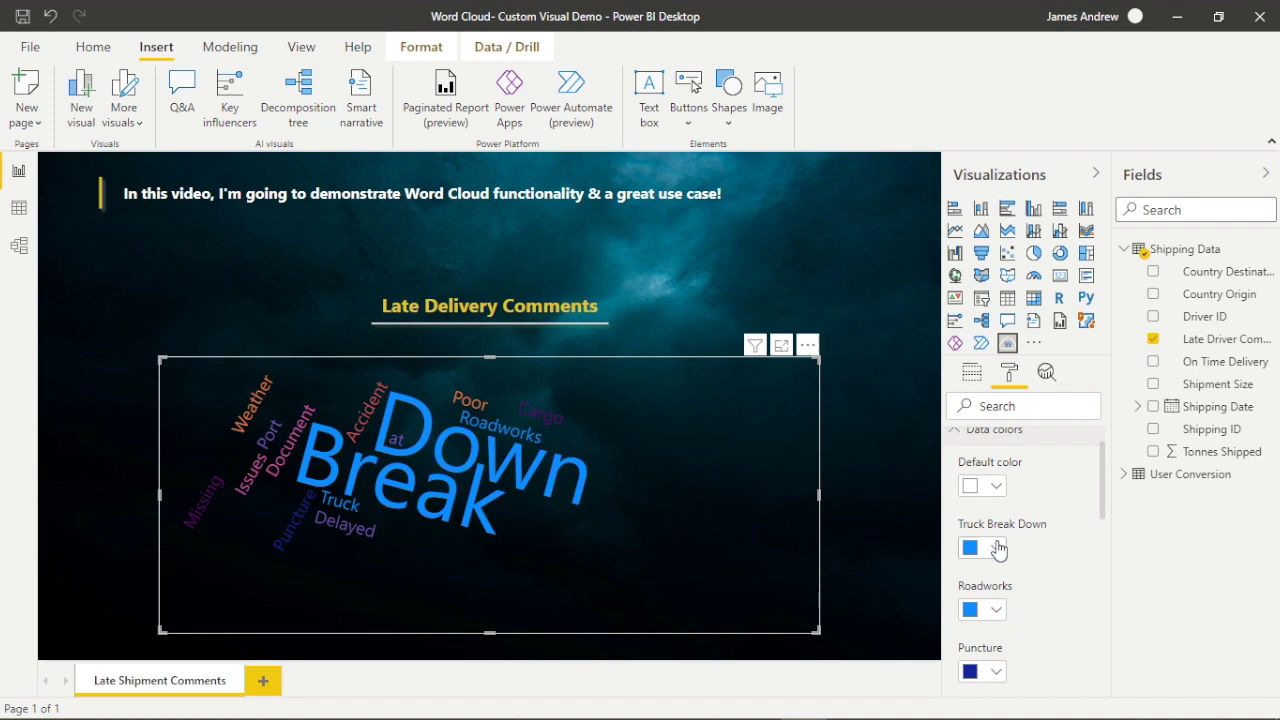
pyautogui.click(996, 548)
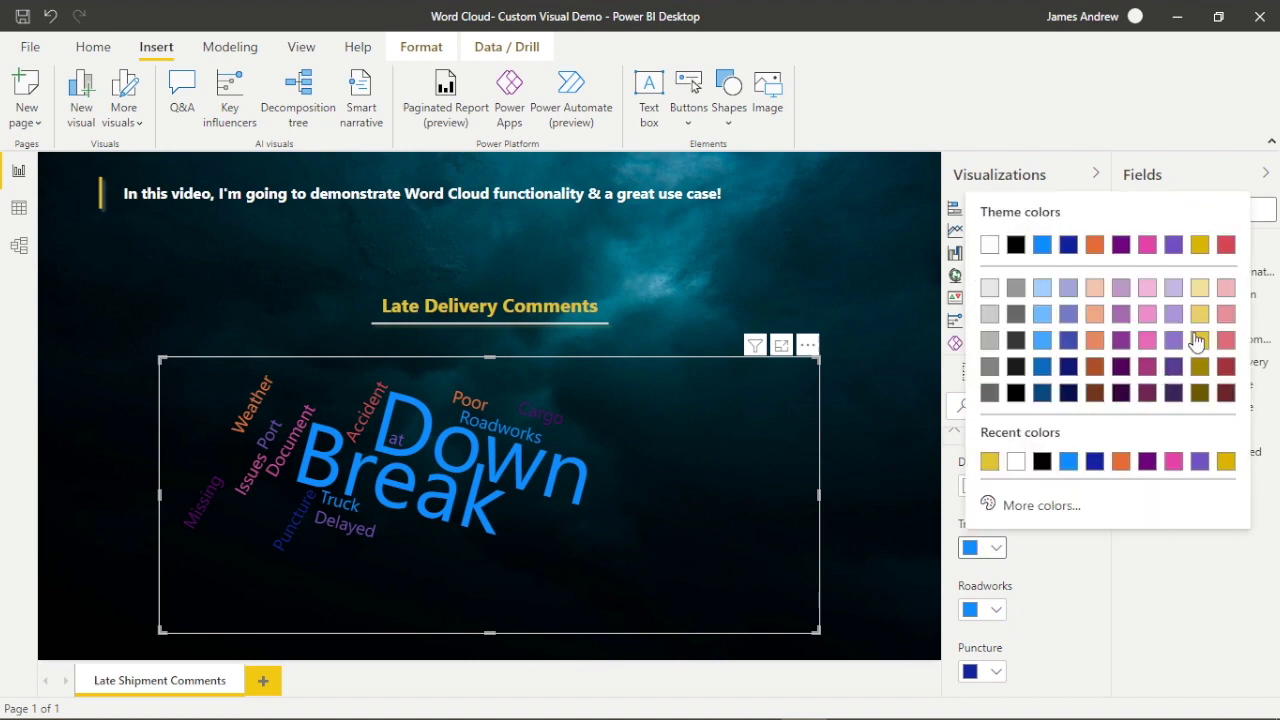
pyautogui.click(996, 611)
pyautogui.click(996, 611)
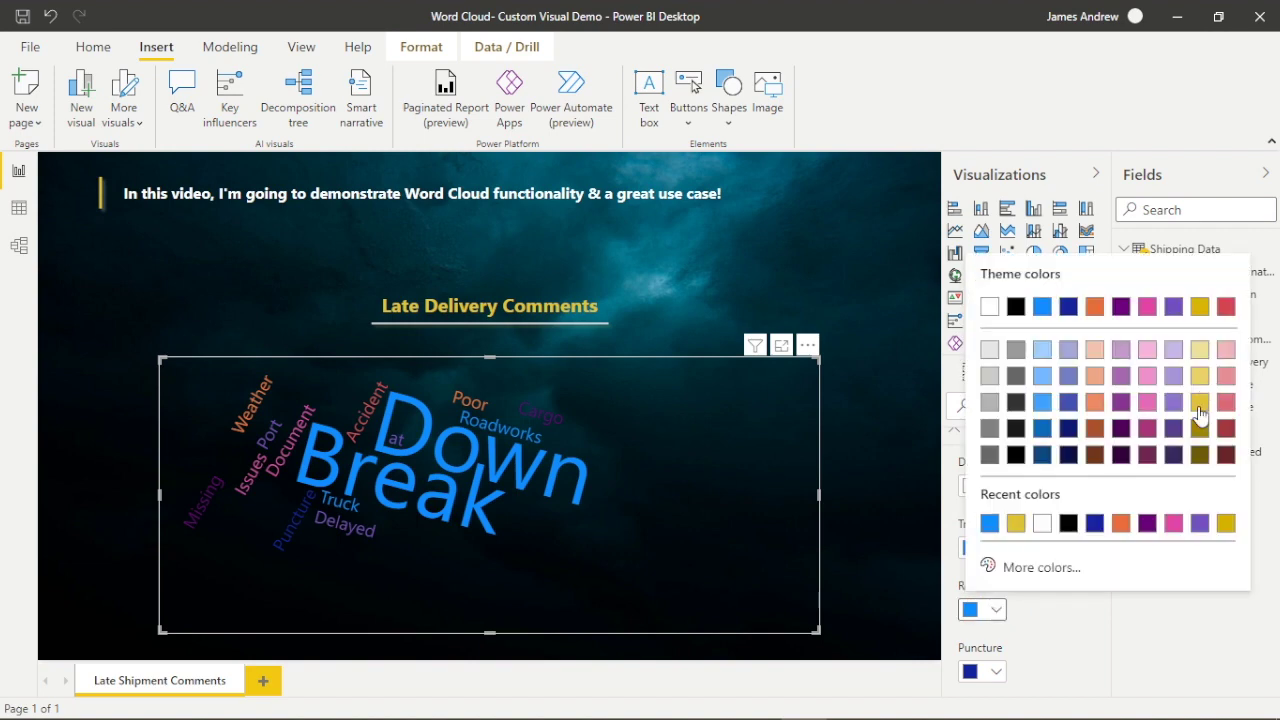
pyautogui.click(1200, 403)
pyautogui.scroll(-1, 1071, 609)
pyautogui.click(1000, 490)
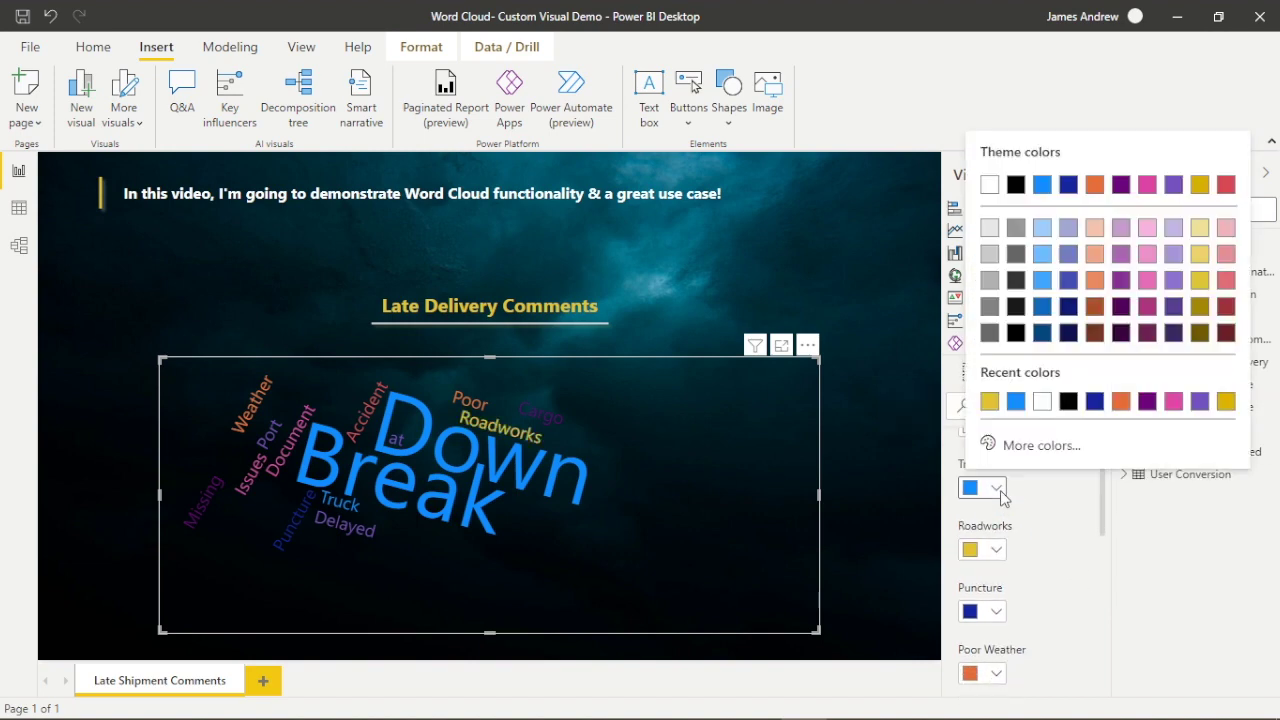
pyautogui.click(1175, 335)
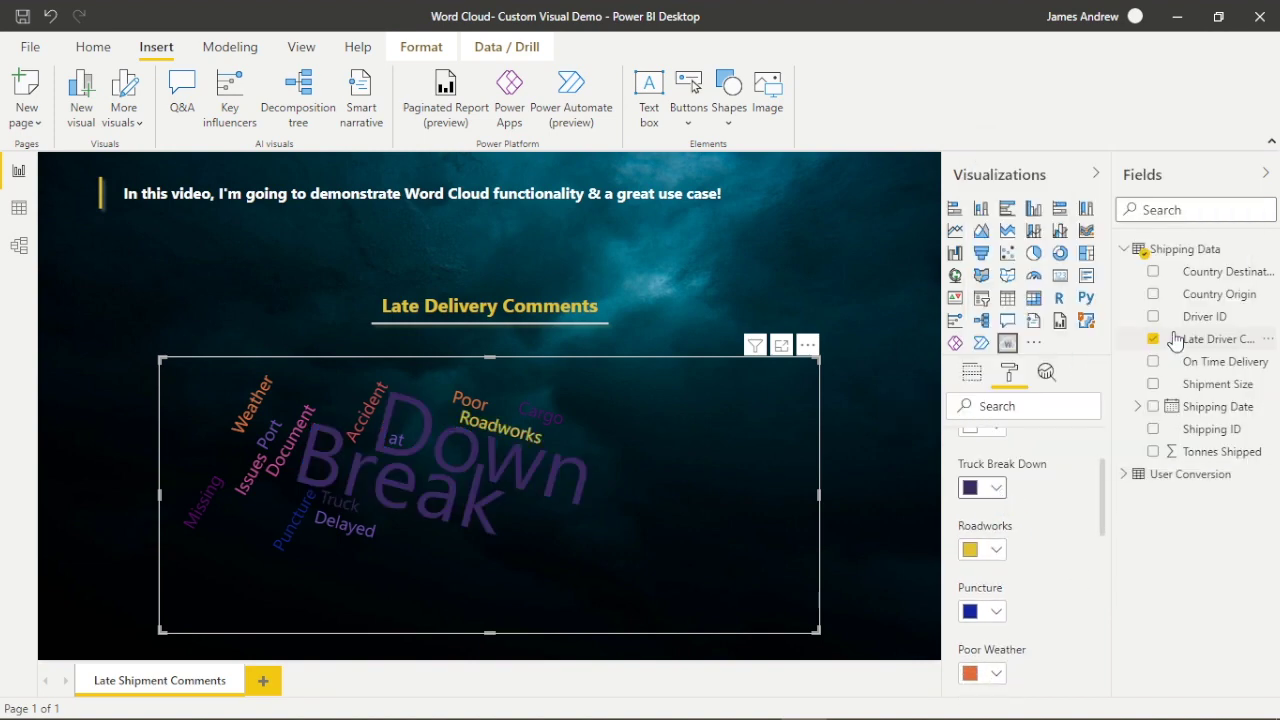
# Make Puncture purple, Poor Weather light yellow, and Missing Cargo gold
pyautogui.click(1002, 616)
pyautogui.click(1171, 404)
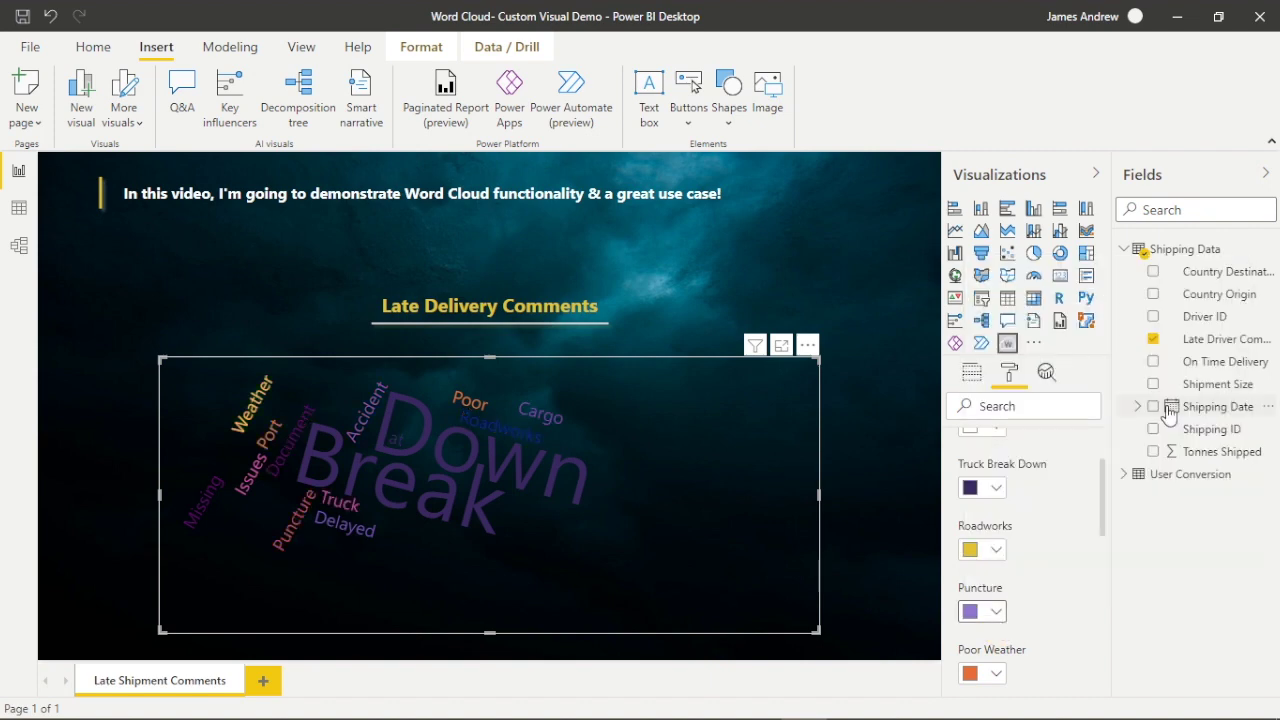
pyautogui.scroll(-1, 1080, 617)
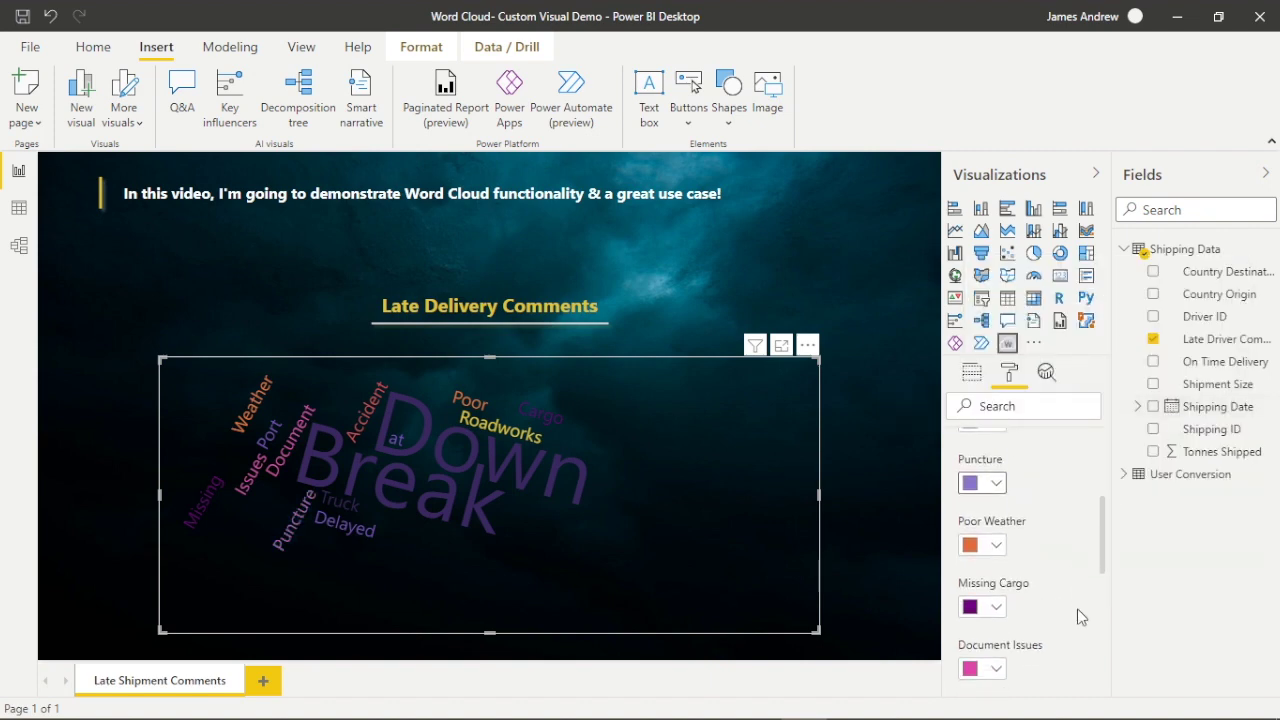
pyautogui.click(989, 554)
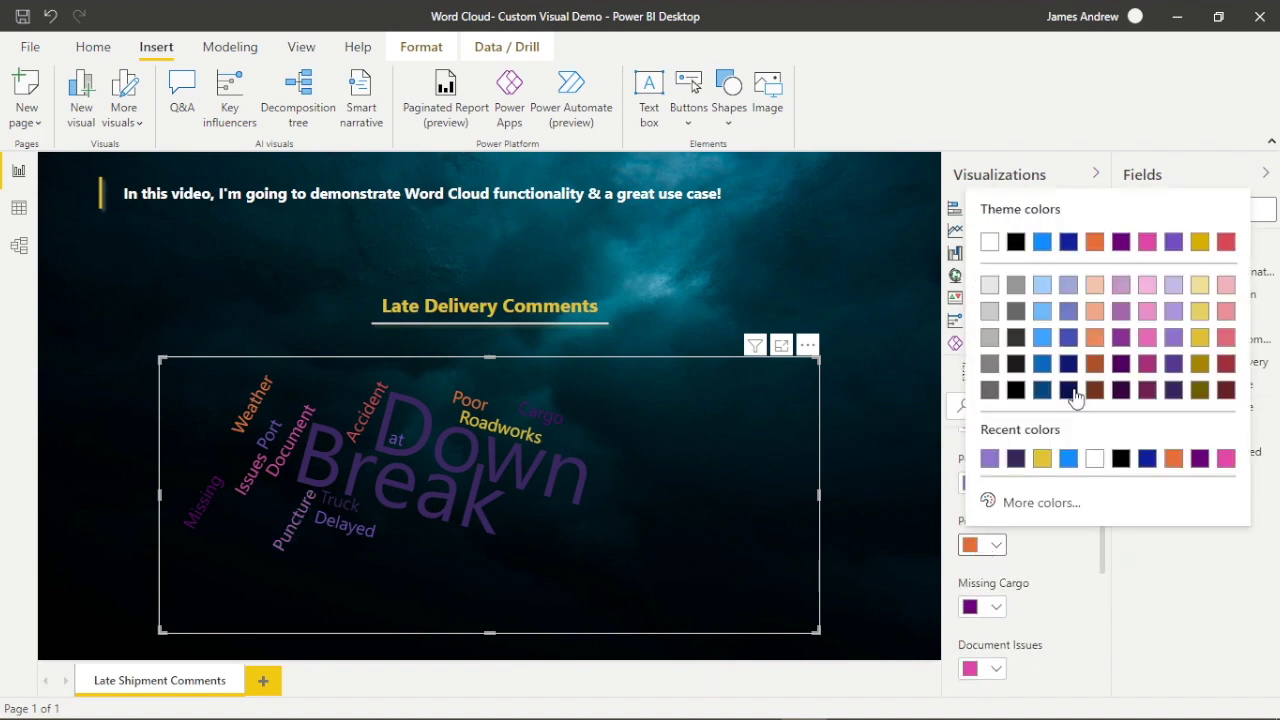
pyautogui.click(1200, 286)
pyautogui.scroll(-1, 957, 490)
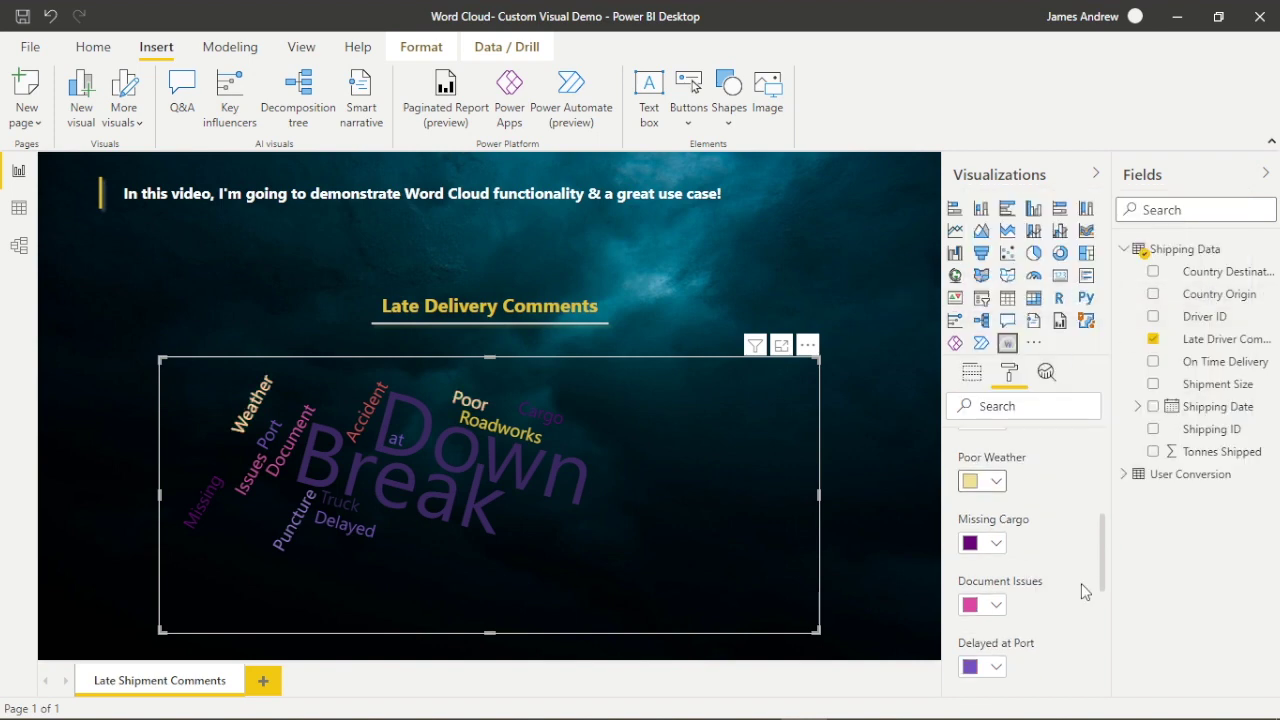
pyautogui.click(990, 546)
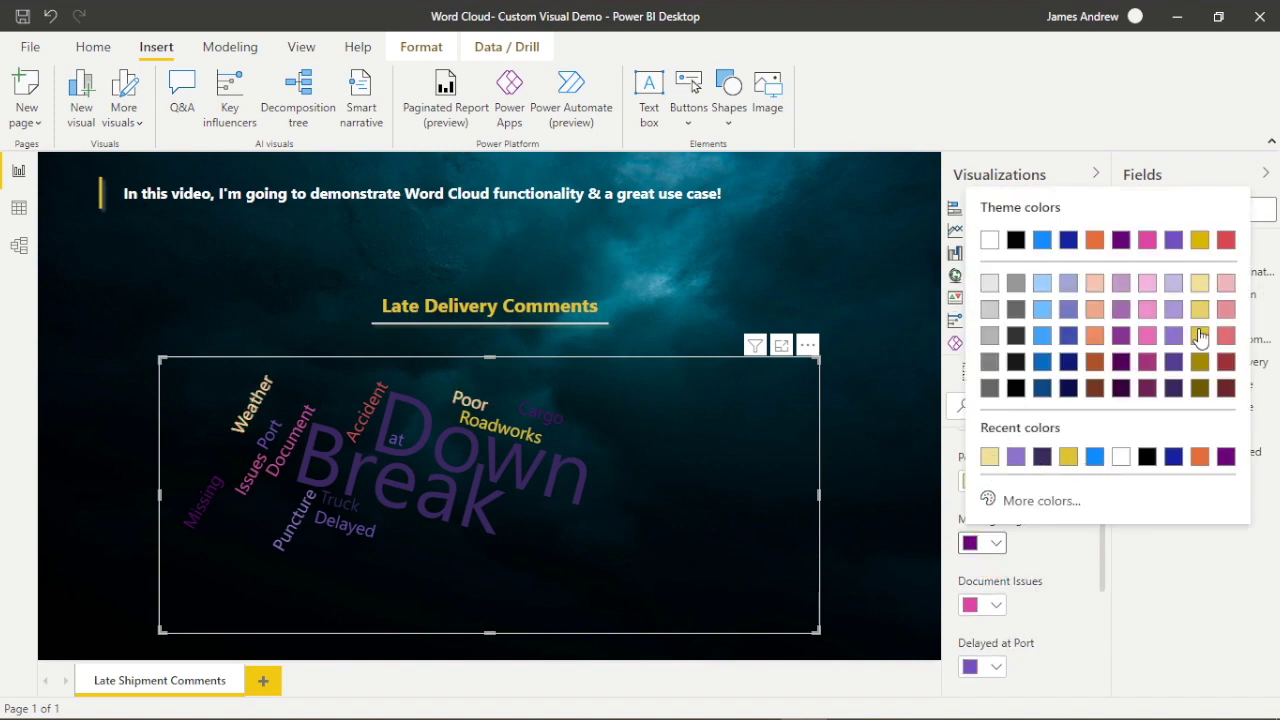
pyautogui.click(1200, 336)
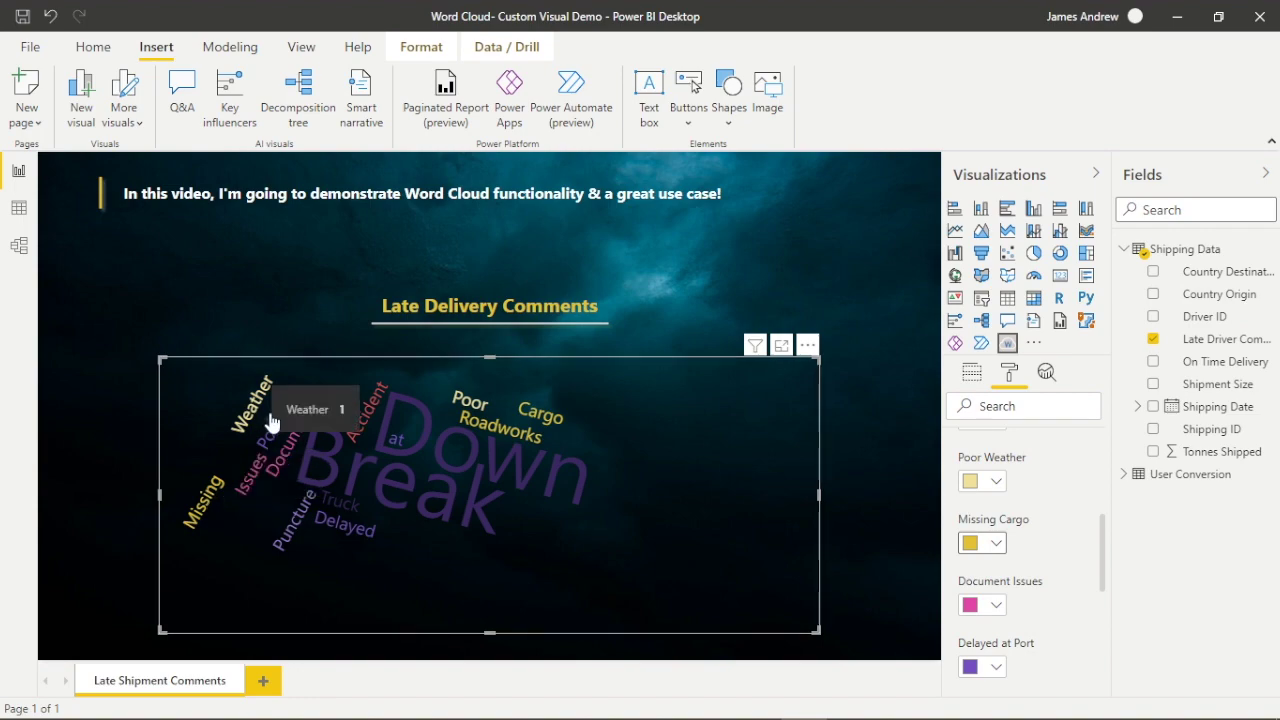
pyautogui.moveTo(257, 415)
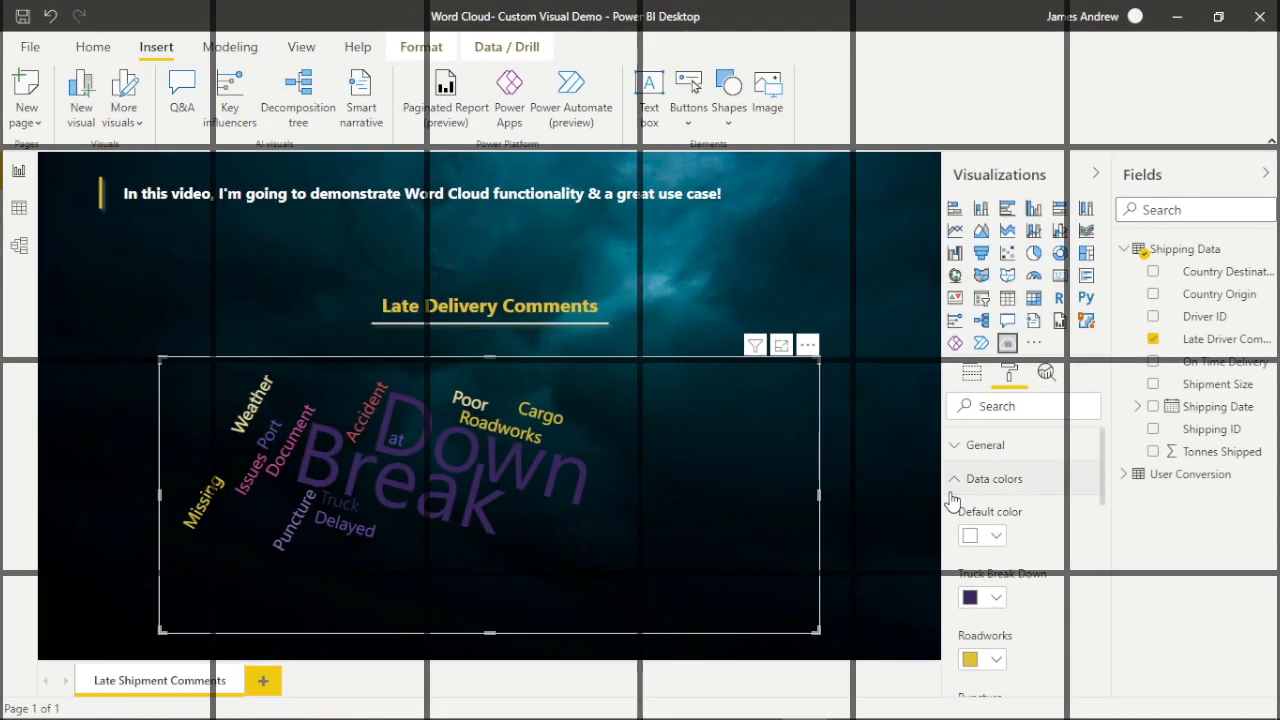
# Turn Word-breaking off in General so comments like Truck Break Down stay whole
pyautogui.click(956, 481)
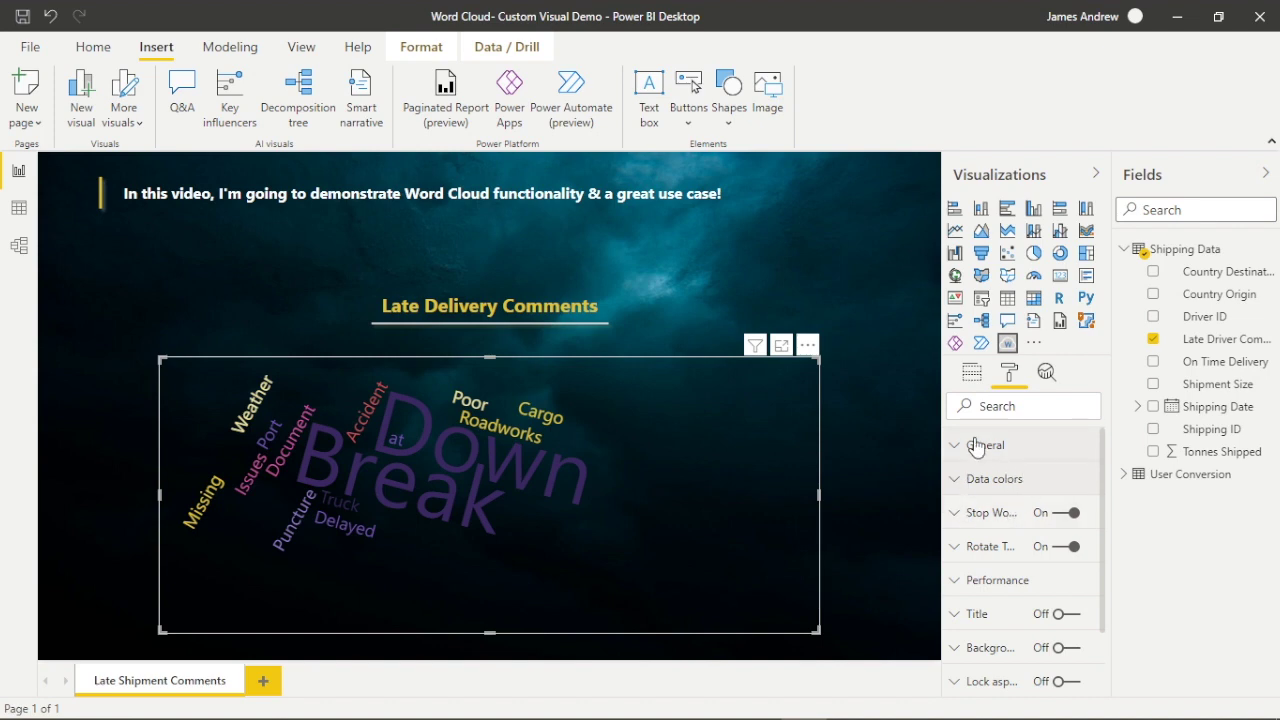
pyautogui.click(953, 450)
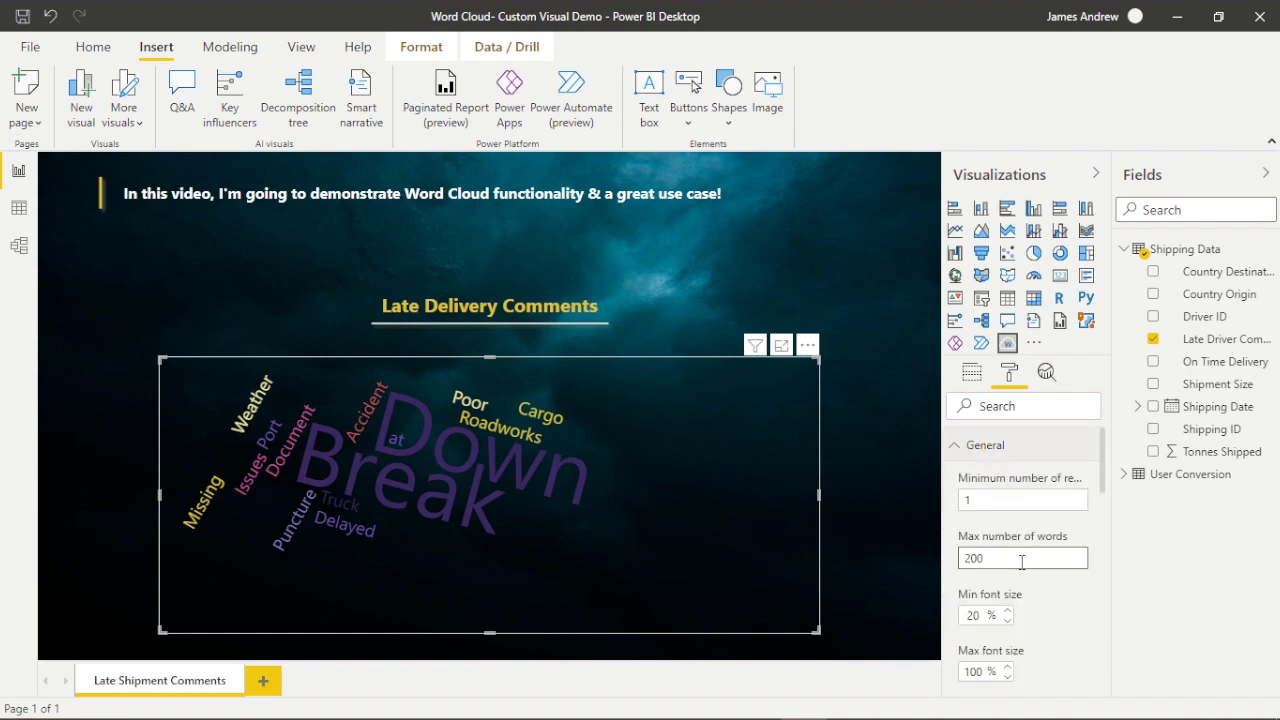
pyautogui.scroll(-2, 1022, 570)
pyautogui.scroll(-1, 1022, 570)
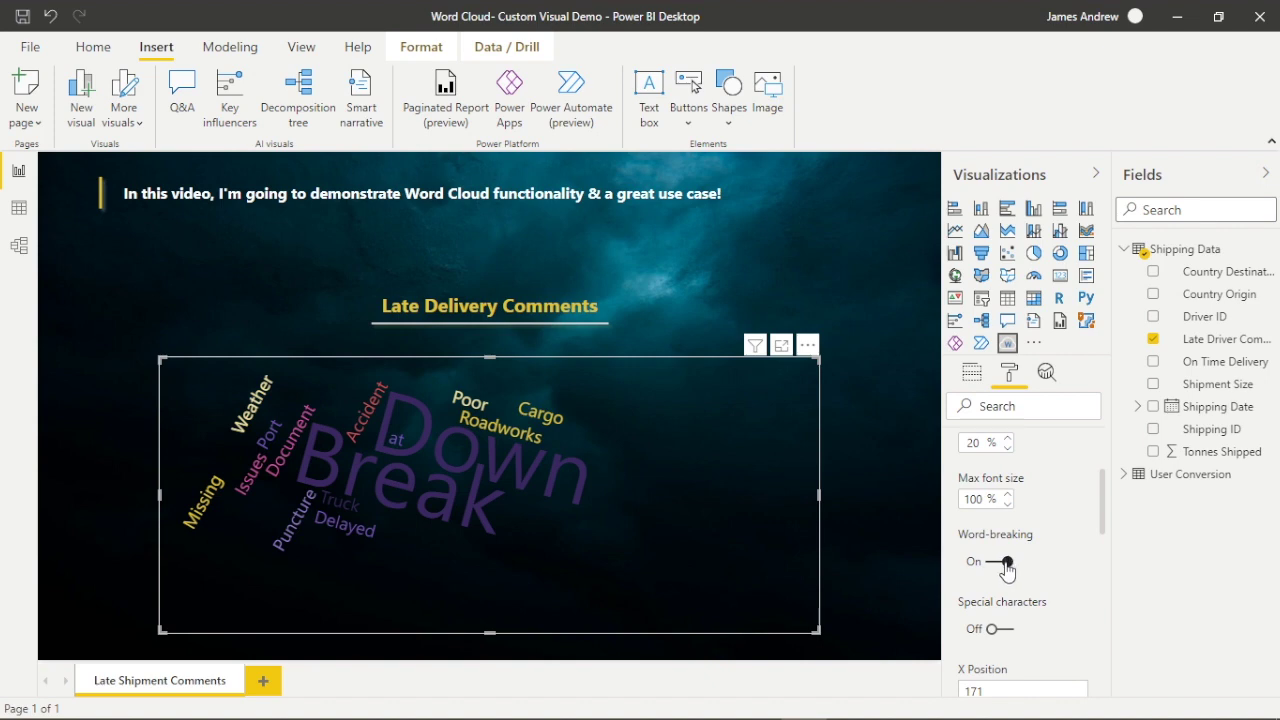
pyautogui.click(1005, 563)
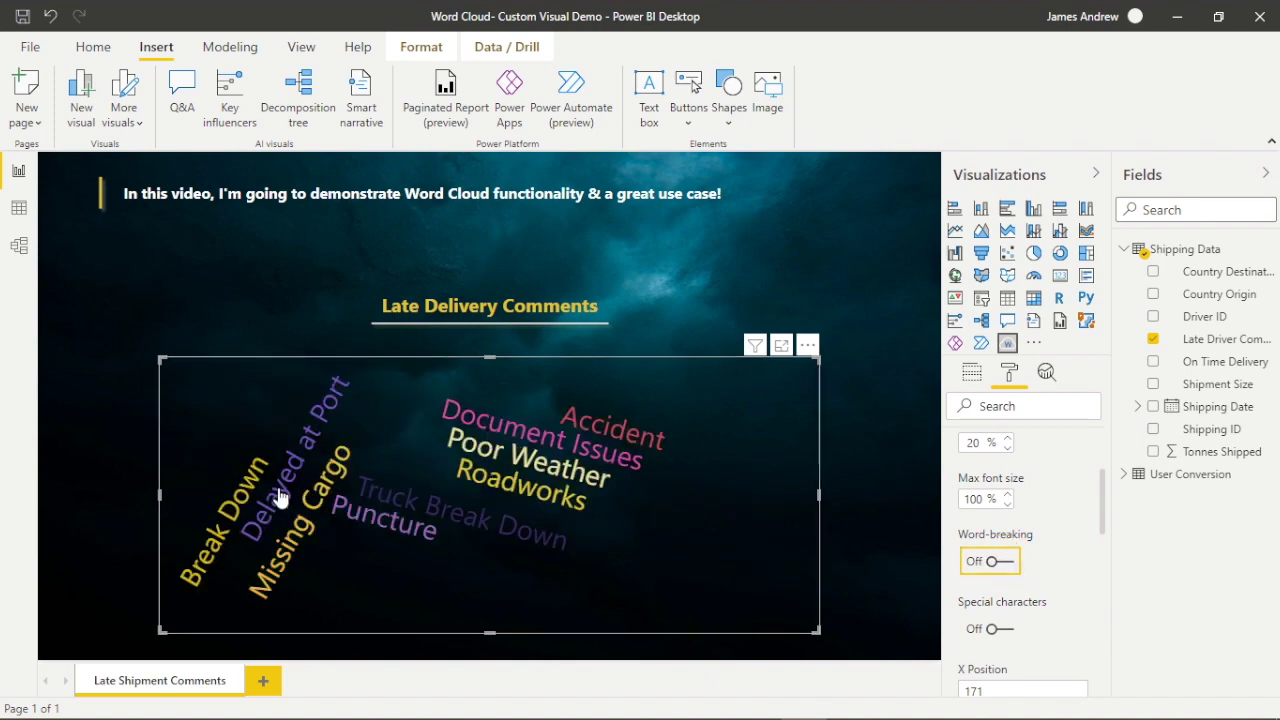
pyautogui.moveTo(316, 494)
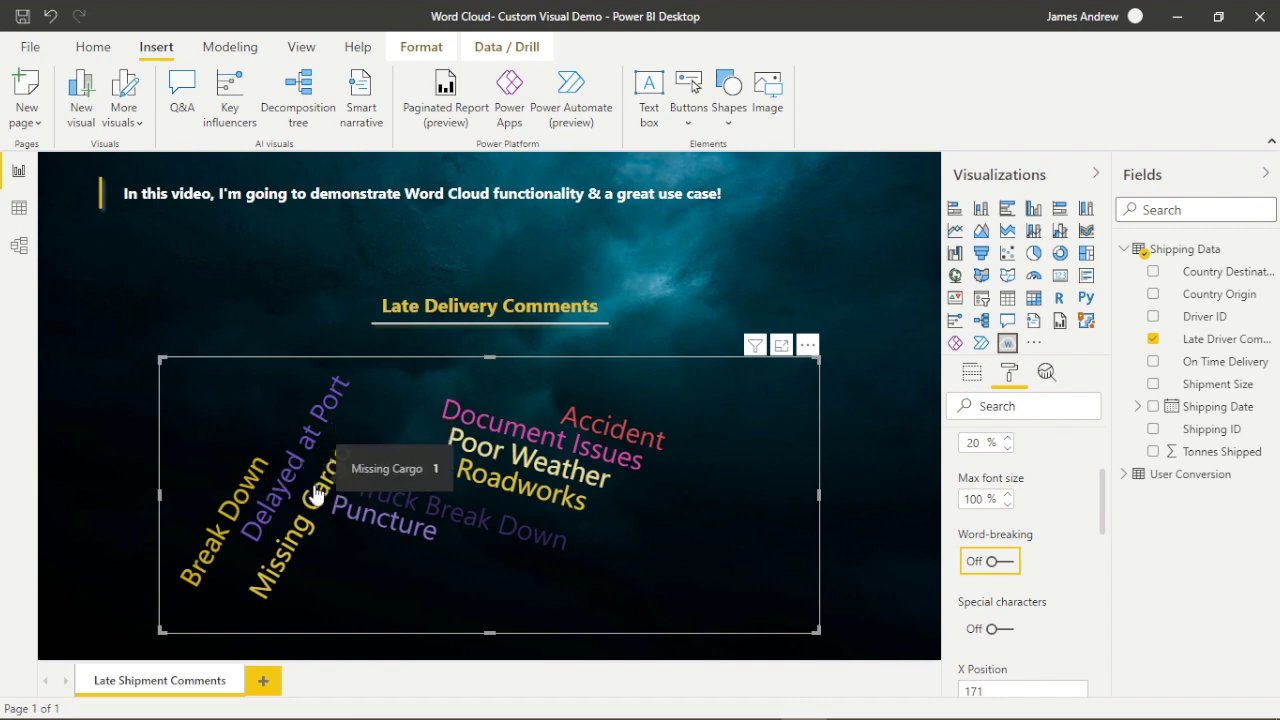
pyautogui.moveTo(595, 435)
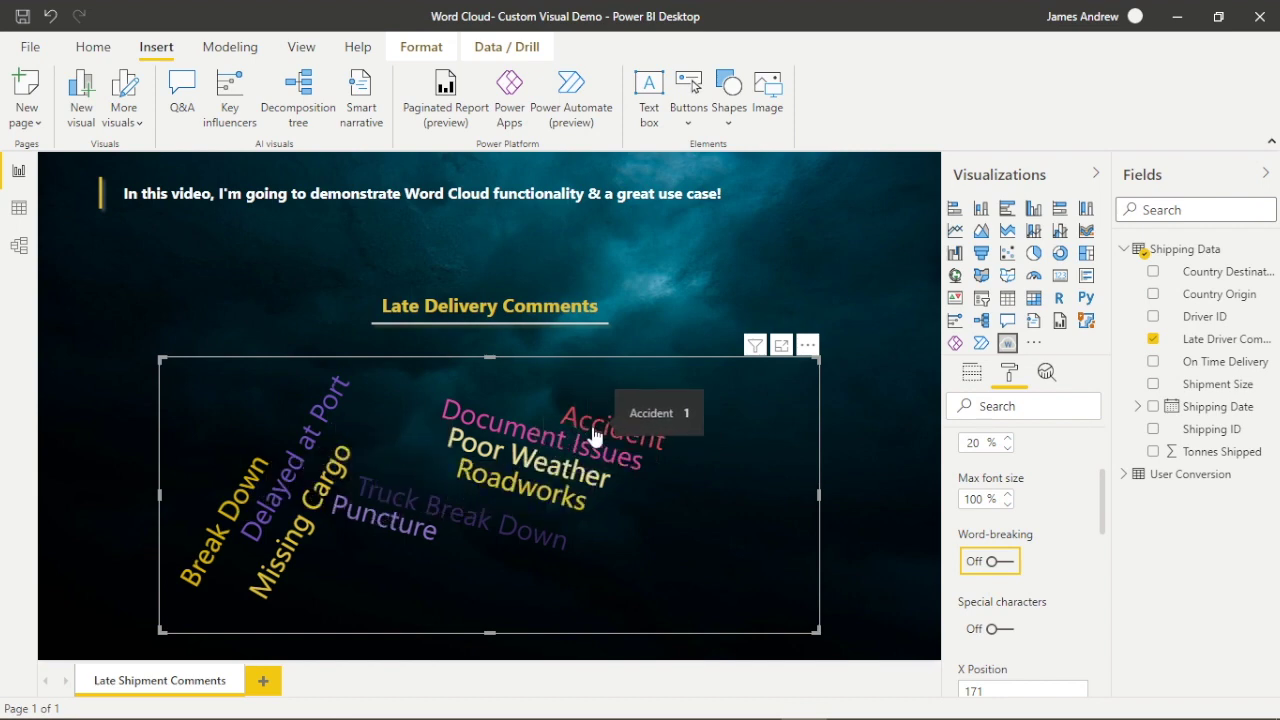
pyautogui.moveTo(1105, 530); pyautogui.dragTo(1166, 443)
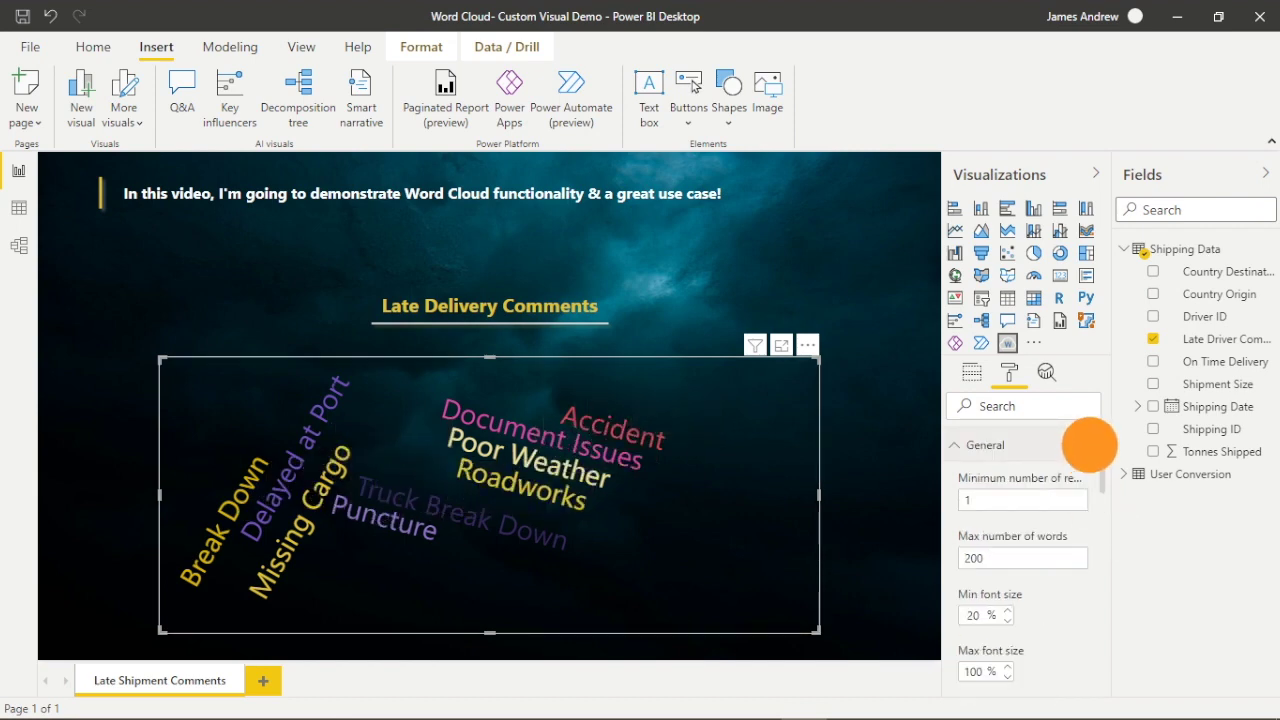
pyautogui.click(964, 447)
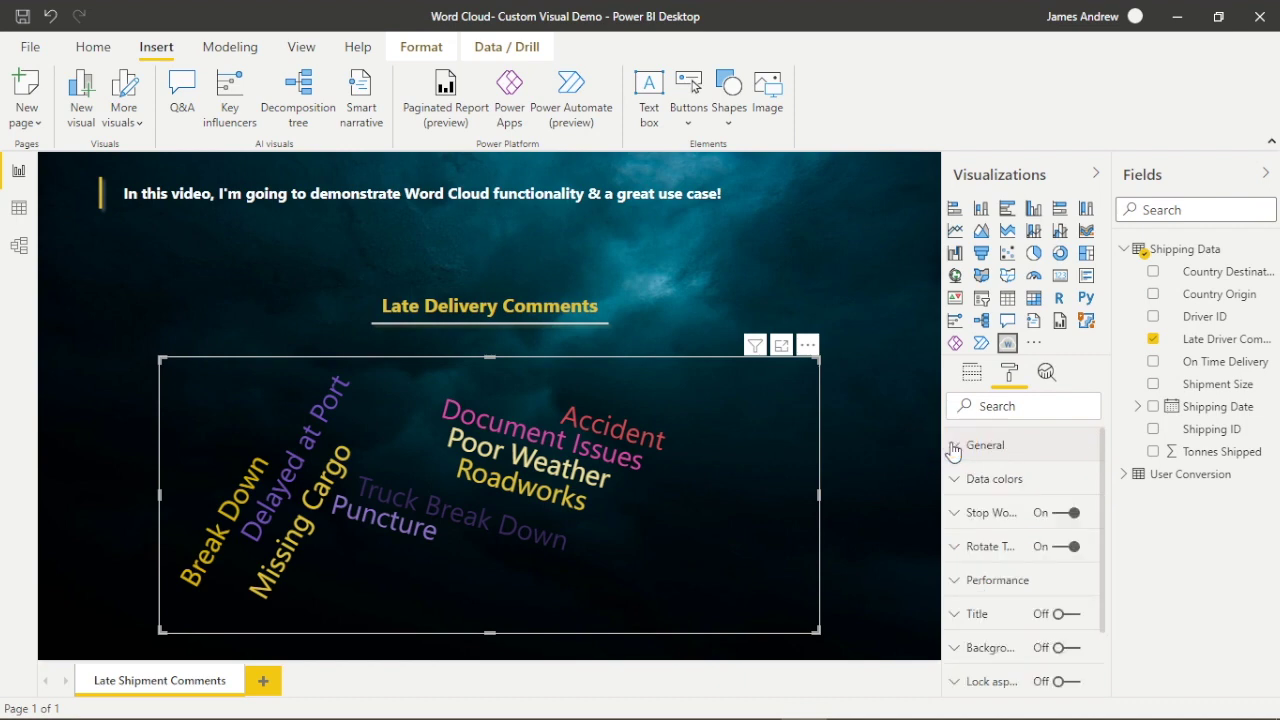
pyautogui.click(958, 481)
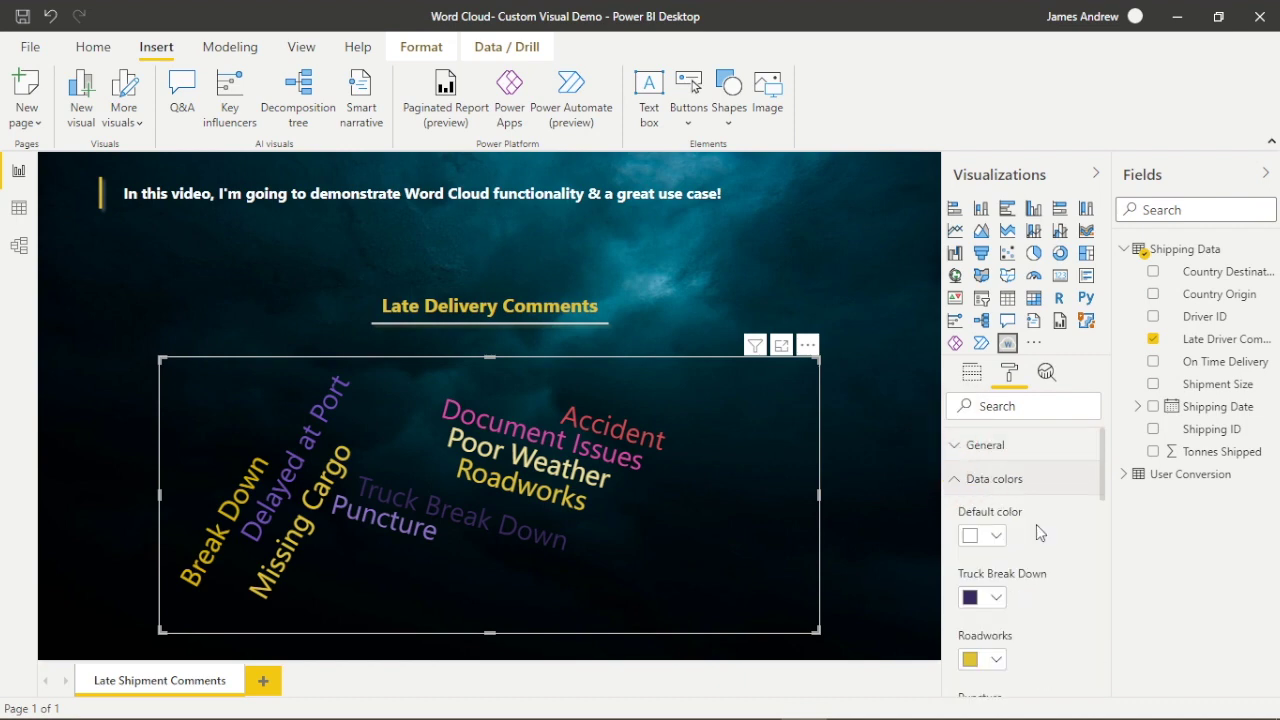
pyautogui.scroll(-2, 1062, 574)
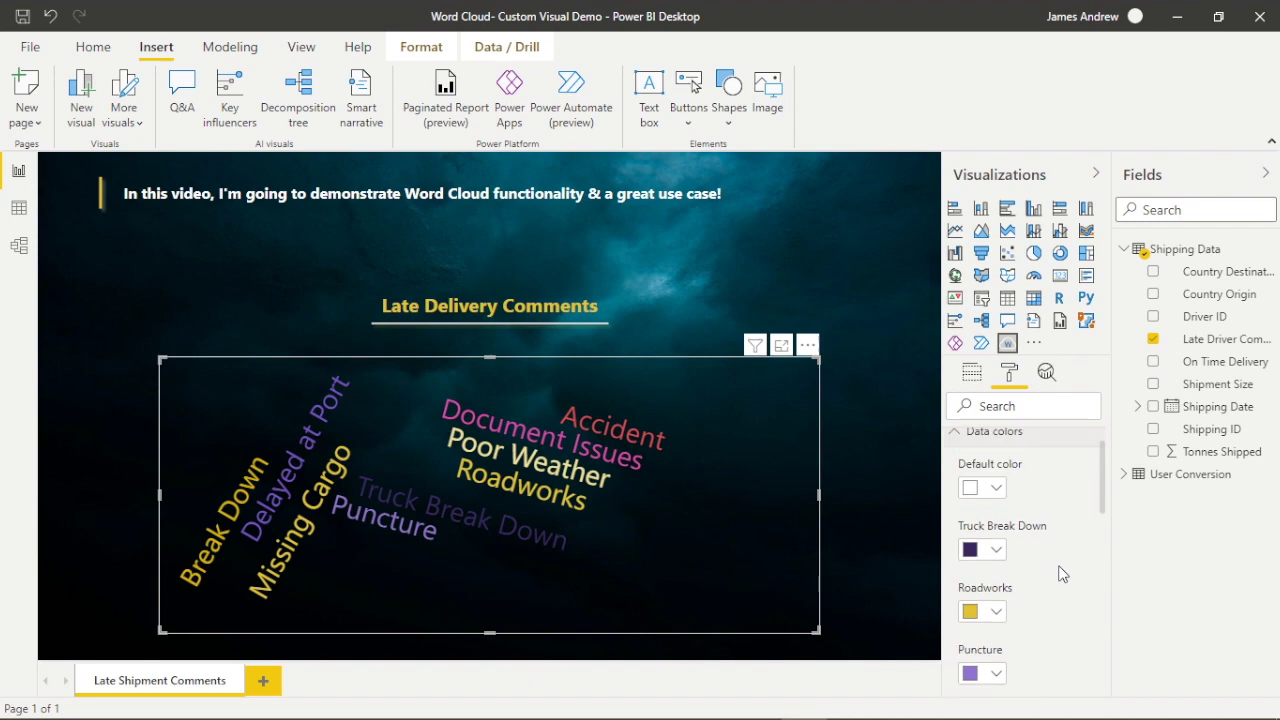
# In Data colors, make Document Issues light yellow and Accident purple
pyautogui.scroll(-4, 1062, 574)
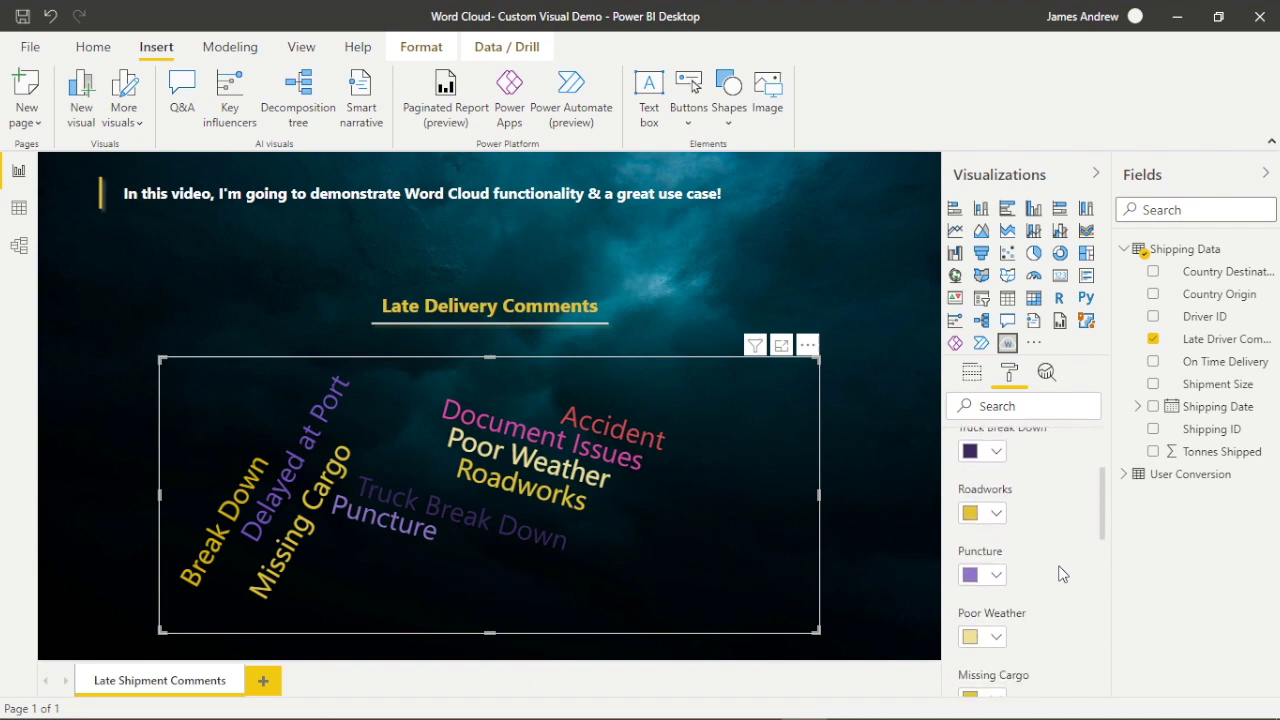
pyautogui.scroll(-10, 1062, 574)
pyautogui.click(994, 496)
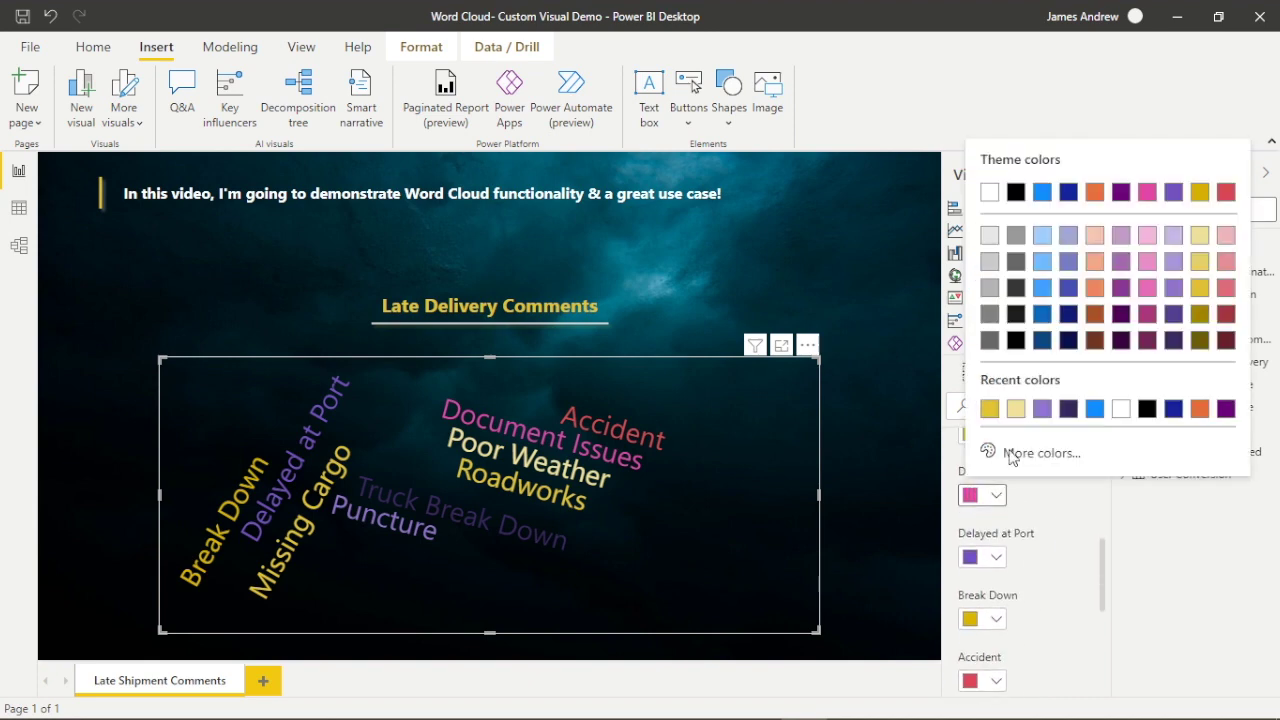
pyautogui.click(1204, 260)
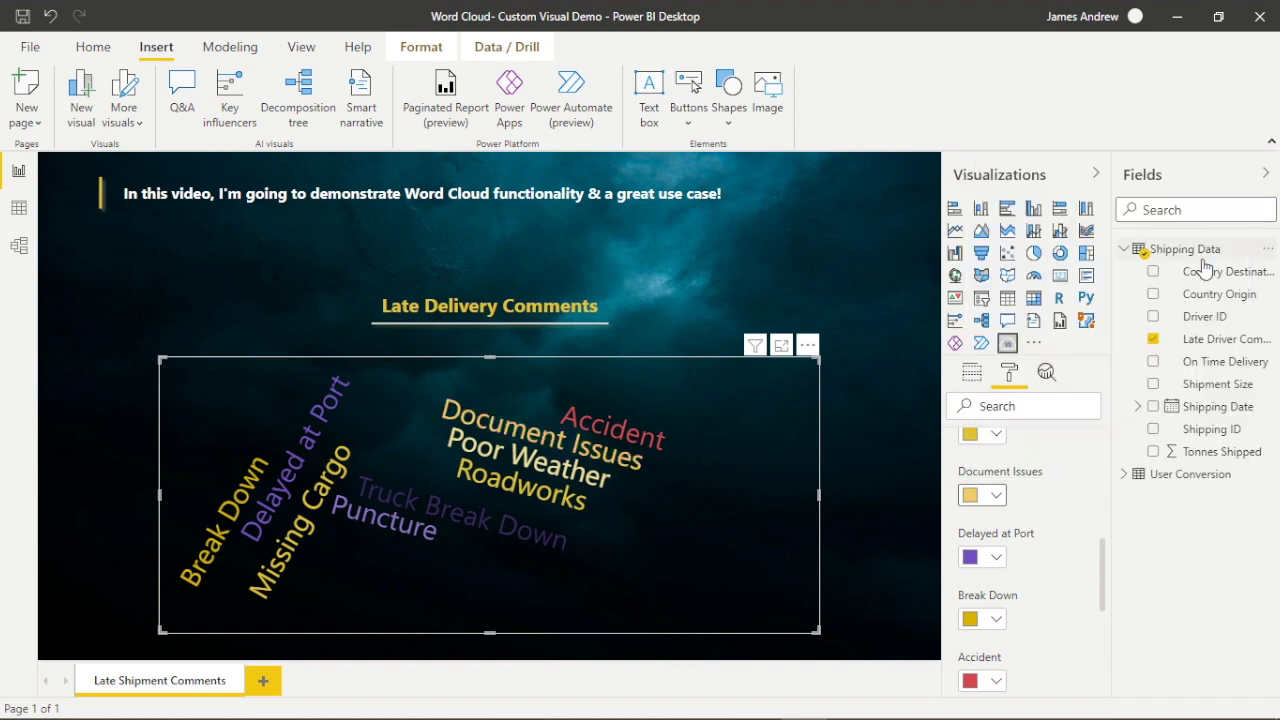
pyautogui.scroll(-5, 1017, 568)
pyautogui.click(982, 551)
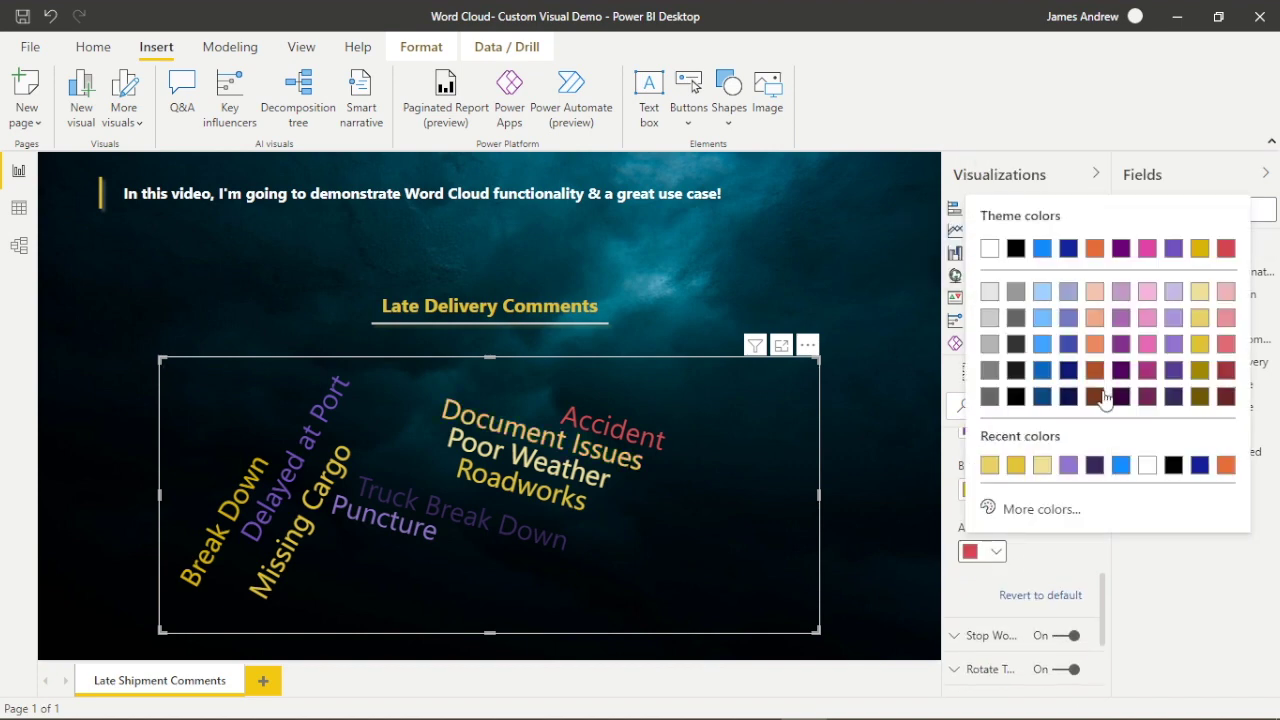
pyautogui.click(1122, 345)
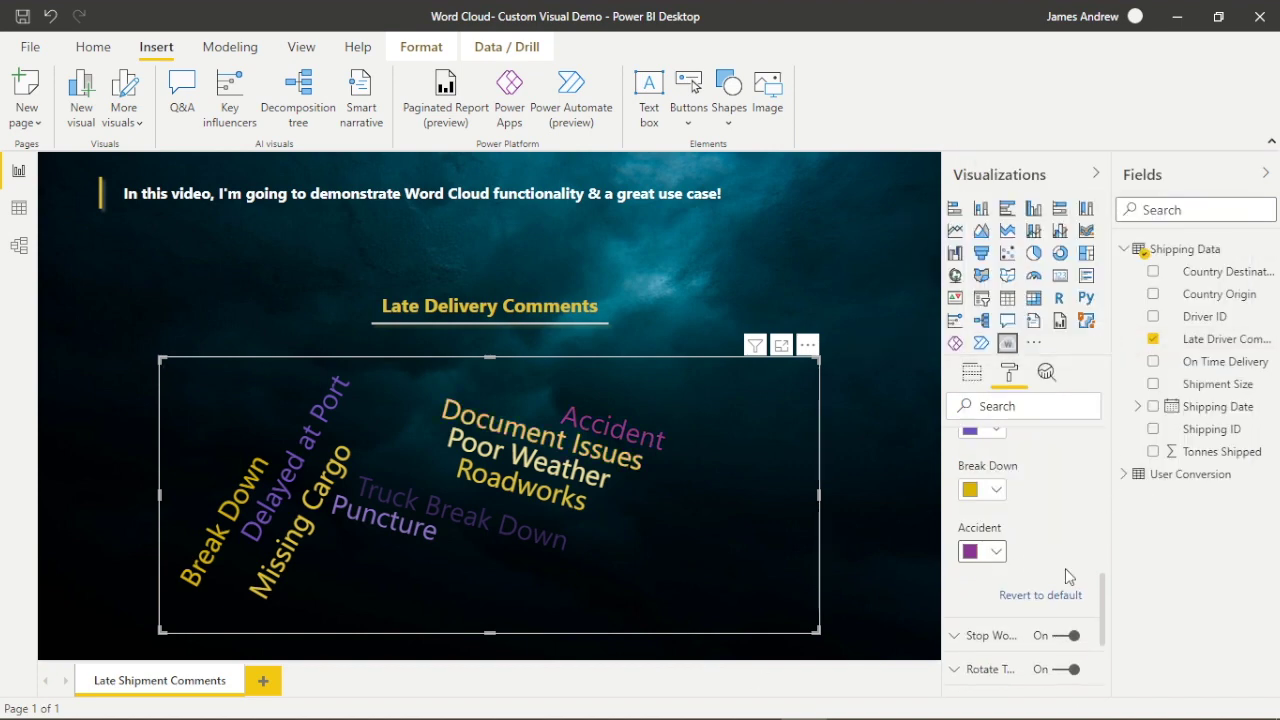
pyautogui.scroll(10, 1065, 570)
pyautogui.click(953, 482)
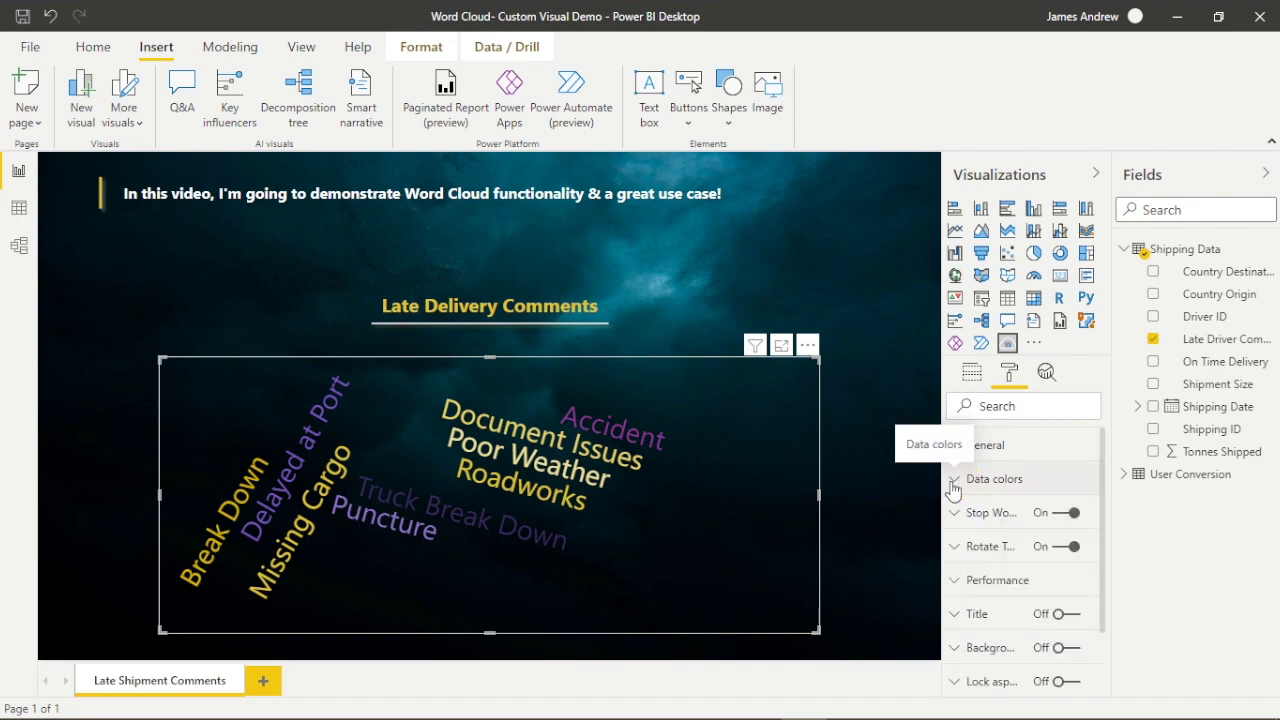
pyautogui.click(971, 372)
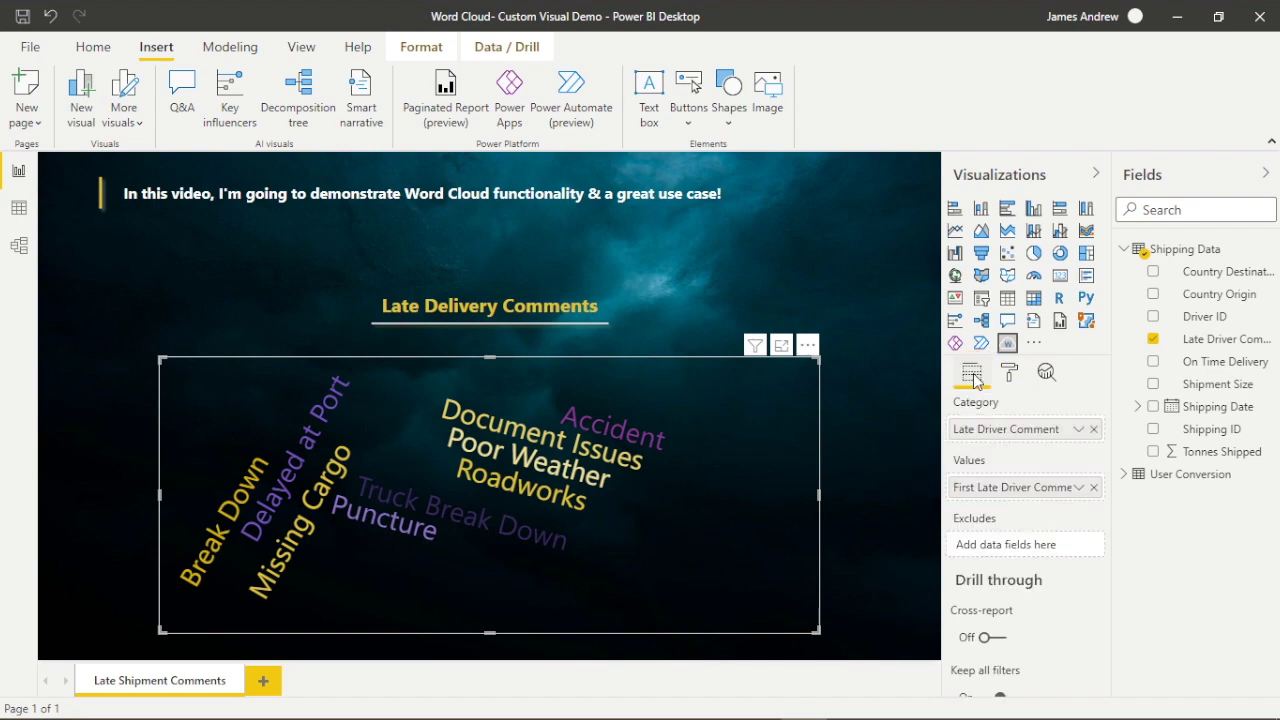
# Change the Values field from First to Count of Late Driver Comment
pyautogui.moveTo(553, 440)
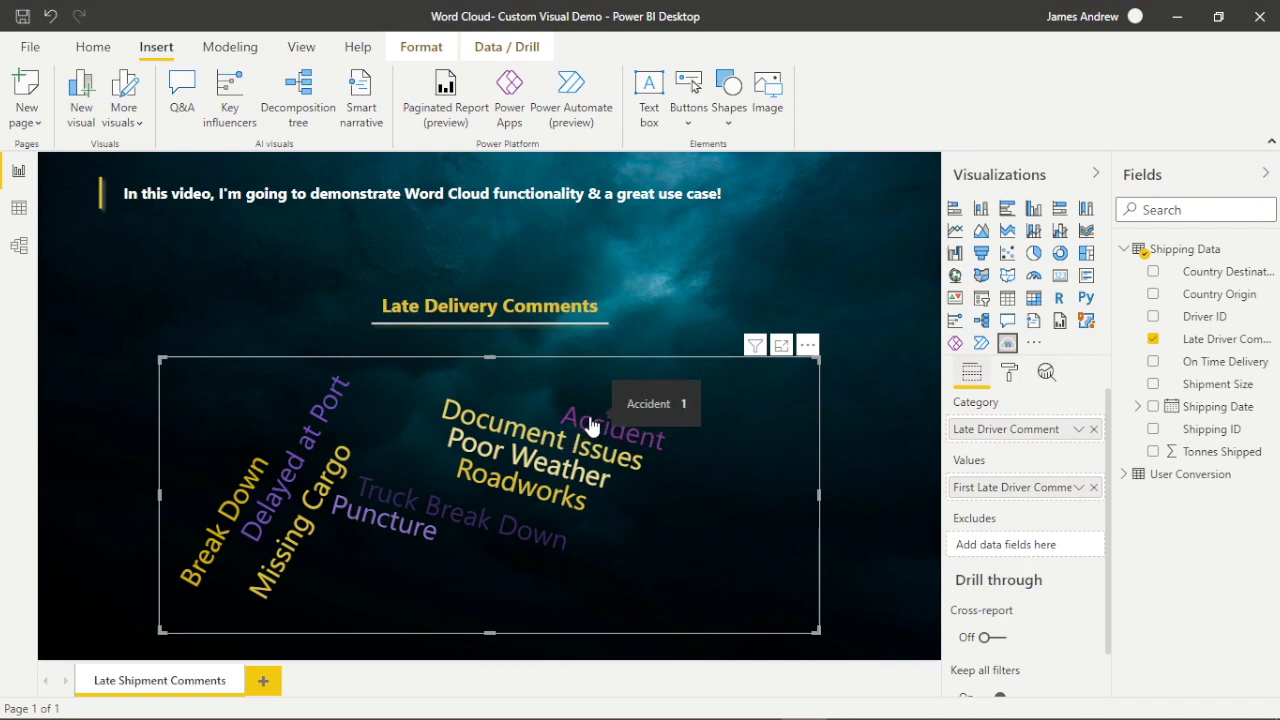
pyautogui.moveTo(293, 470)
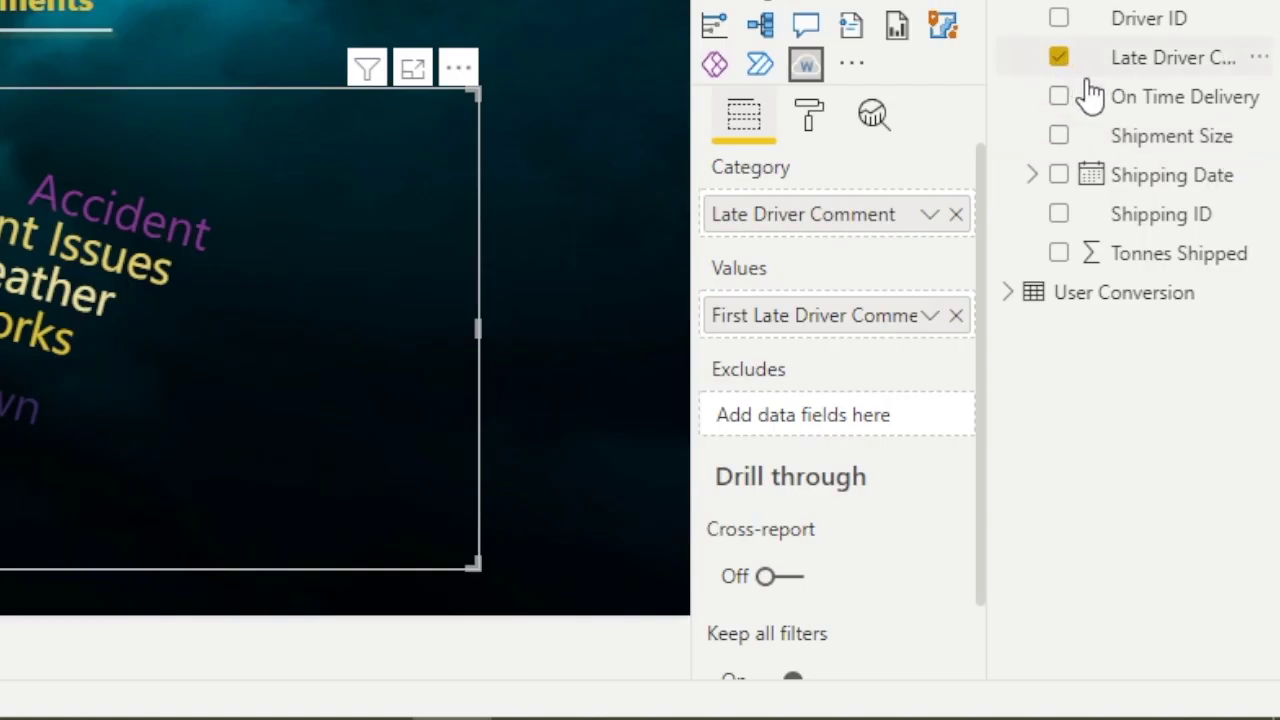
pyautogui.click(1118, 56)
pyautogui.click(930, 316)
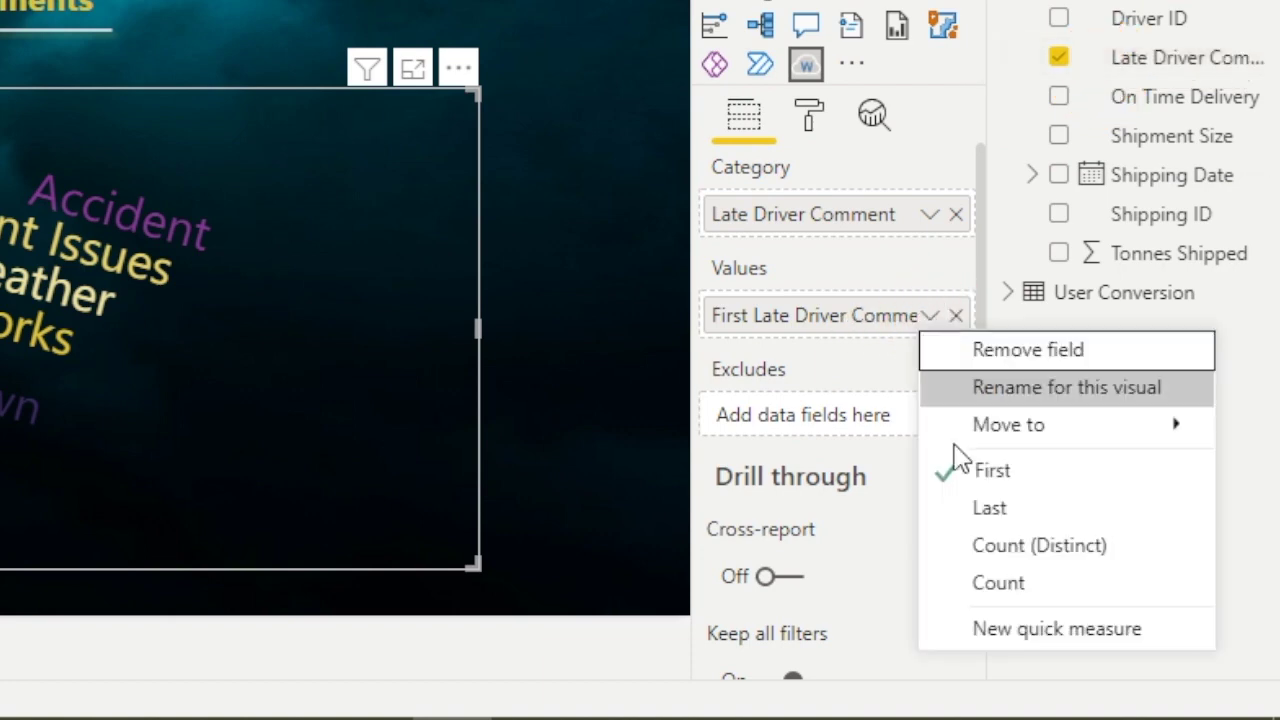
pyautogui.click(996, 584)
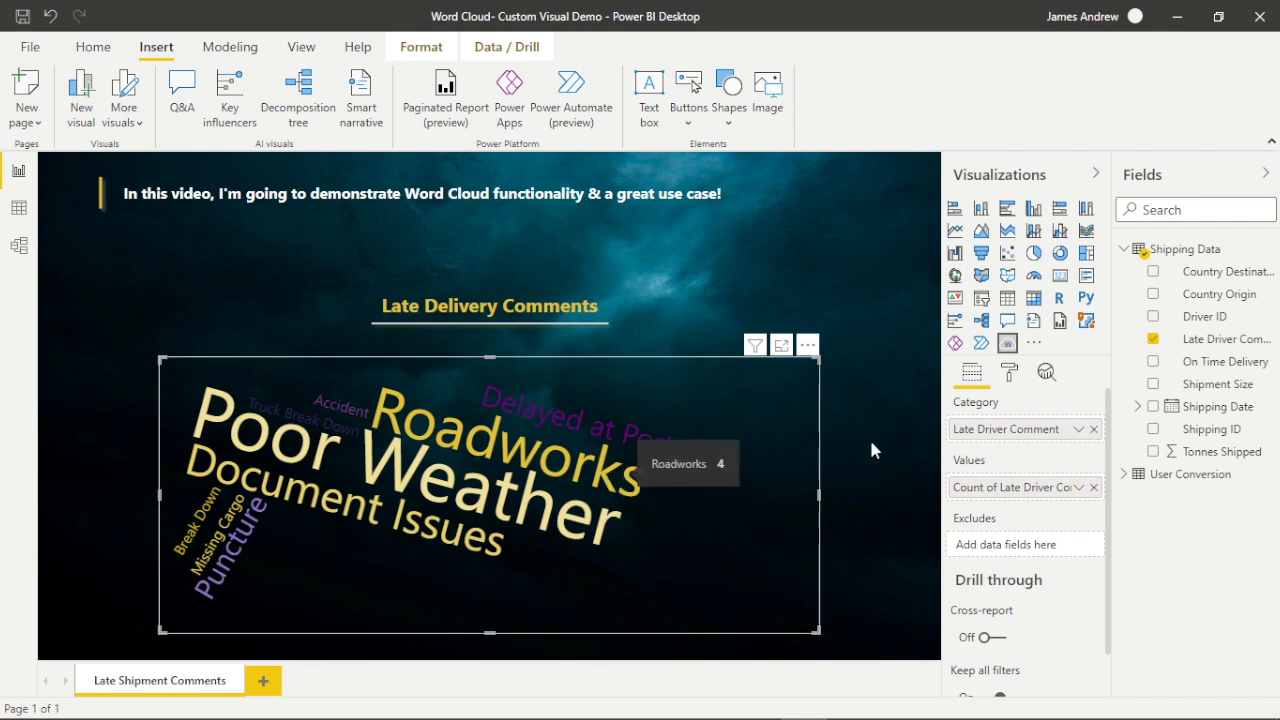
pyautogui.click(870, 449)
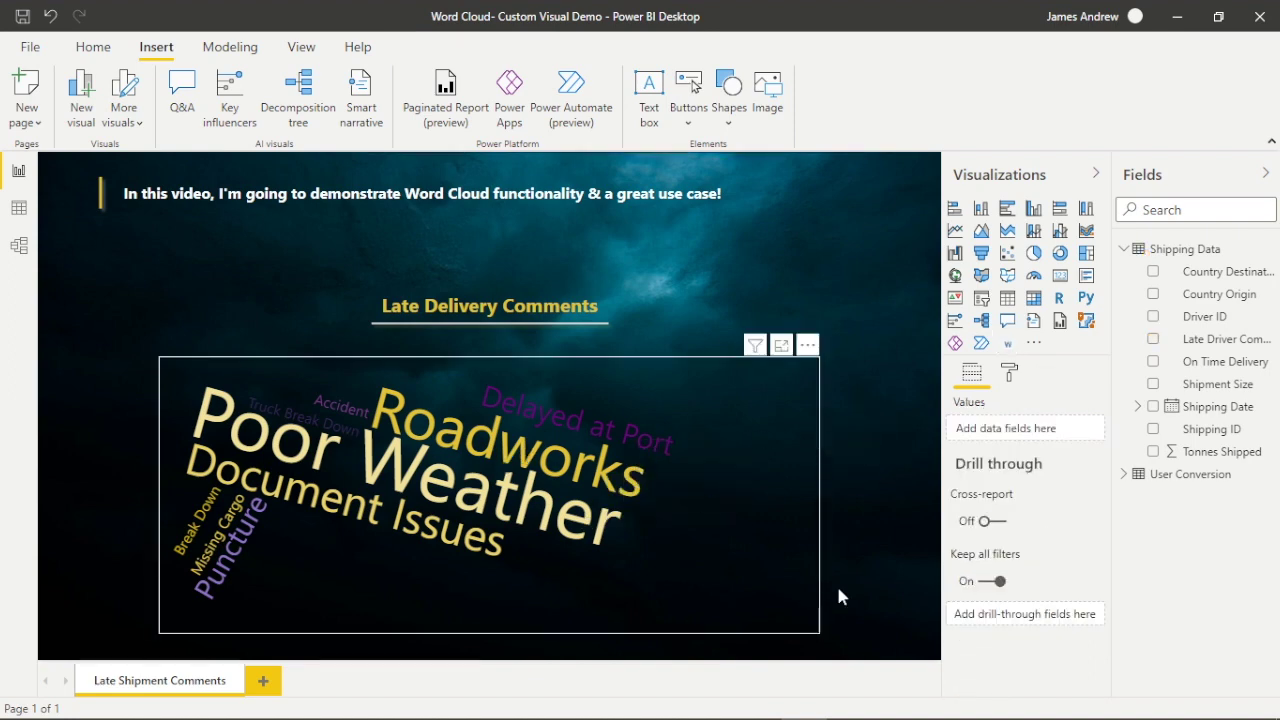
# Switch to Data view to see the 30 Shipping Data rows
pyautogui.moveTo(349, 493)
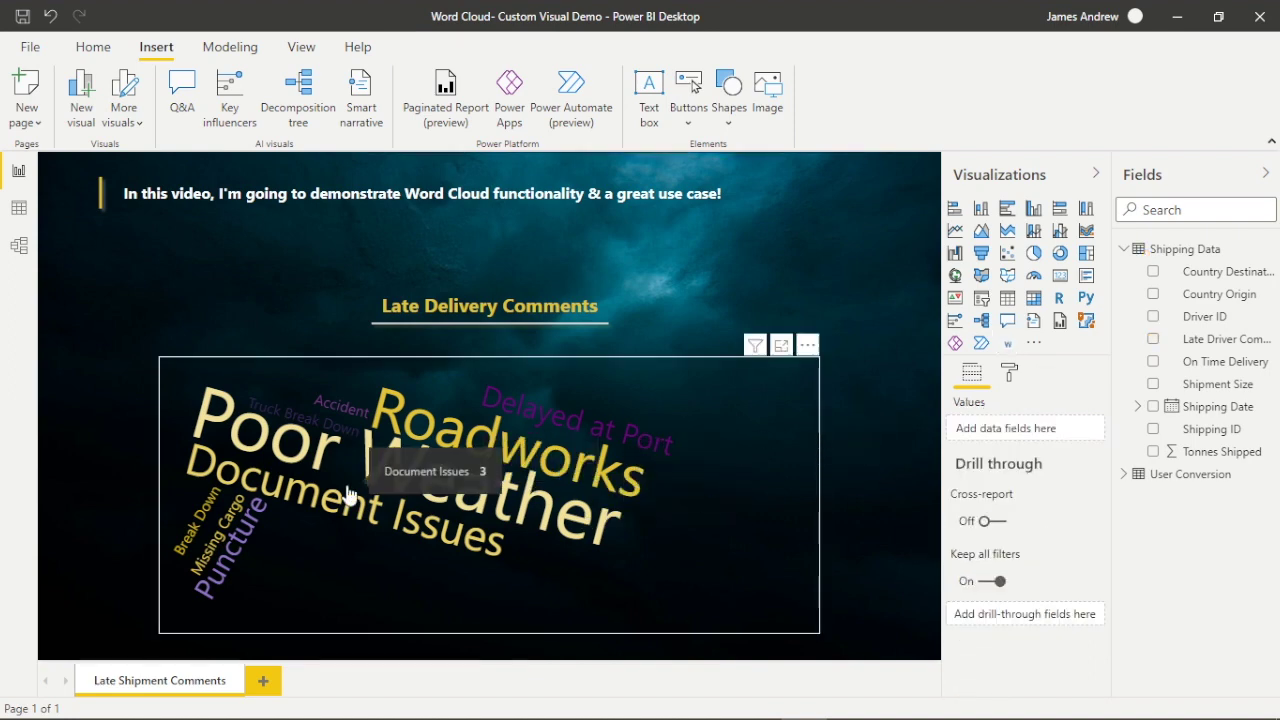
pyautogui.moveTo(369, 462)
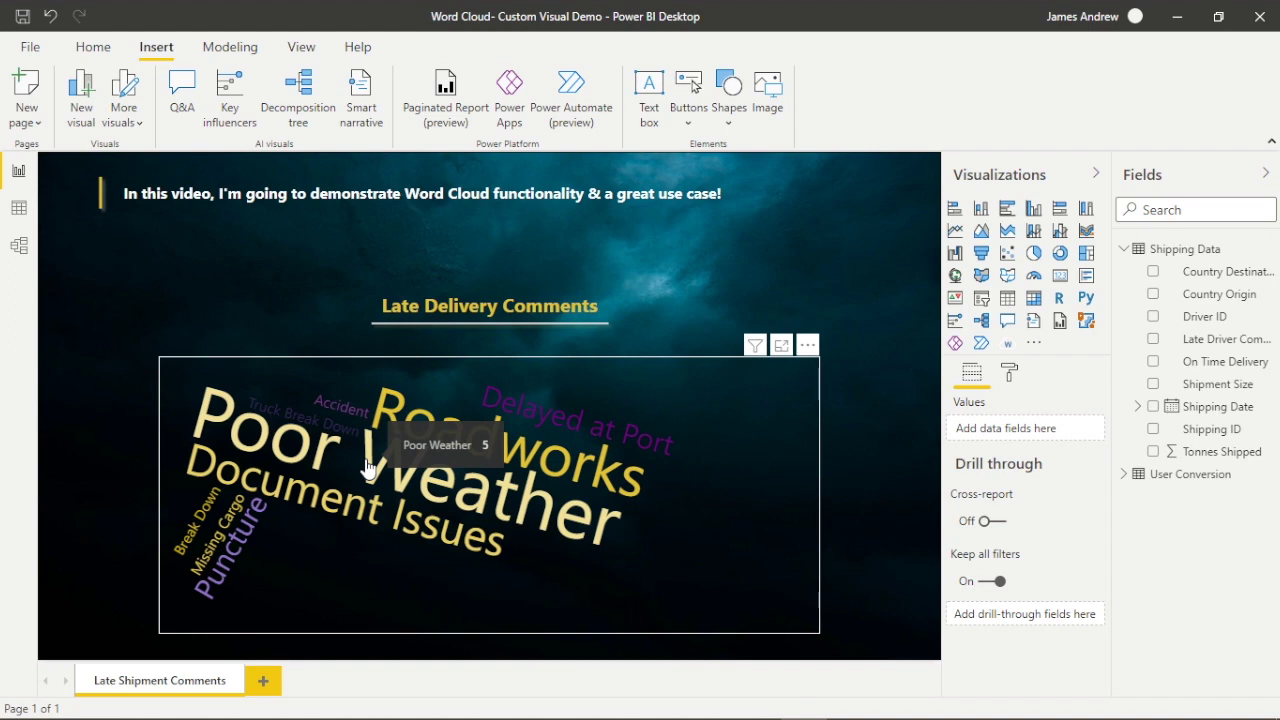
pyautogui.click(16, 212)
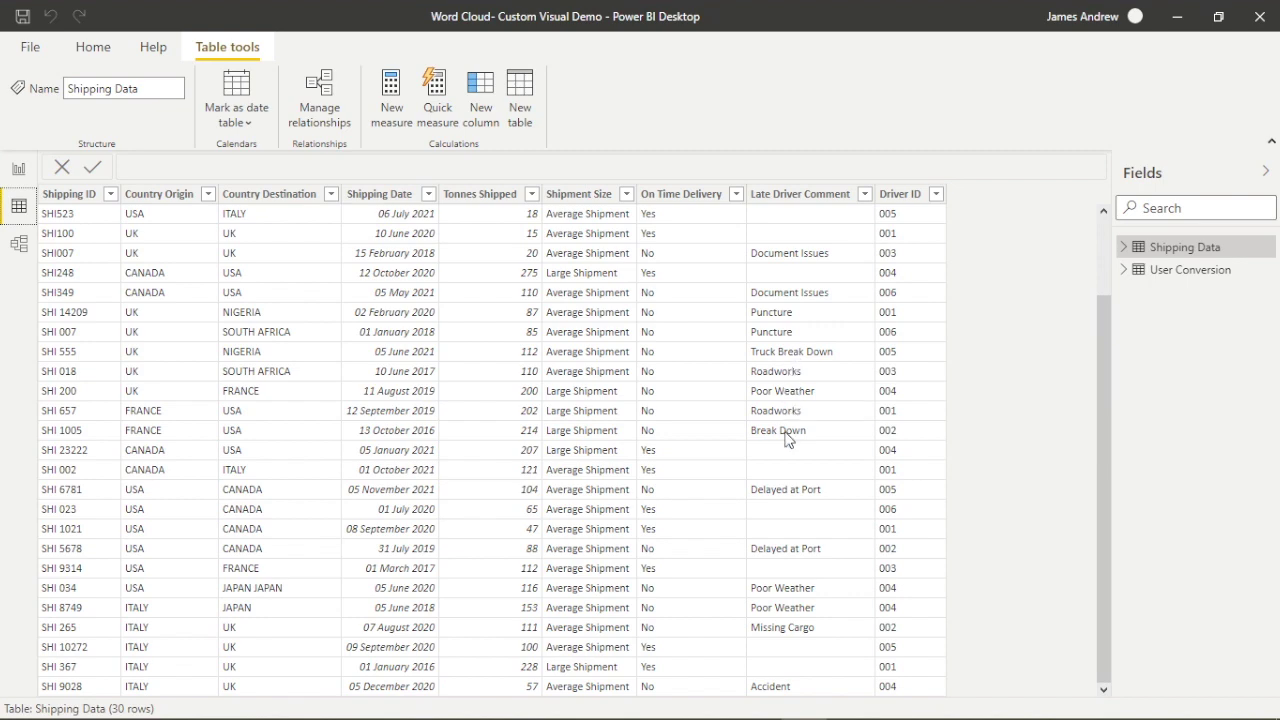
pyautogui.scroll(2, 800, 374)
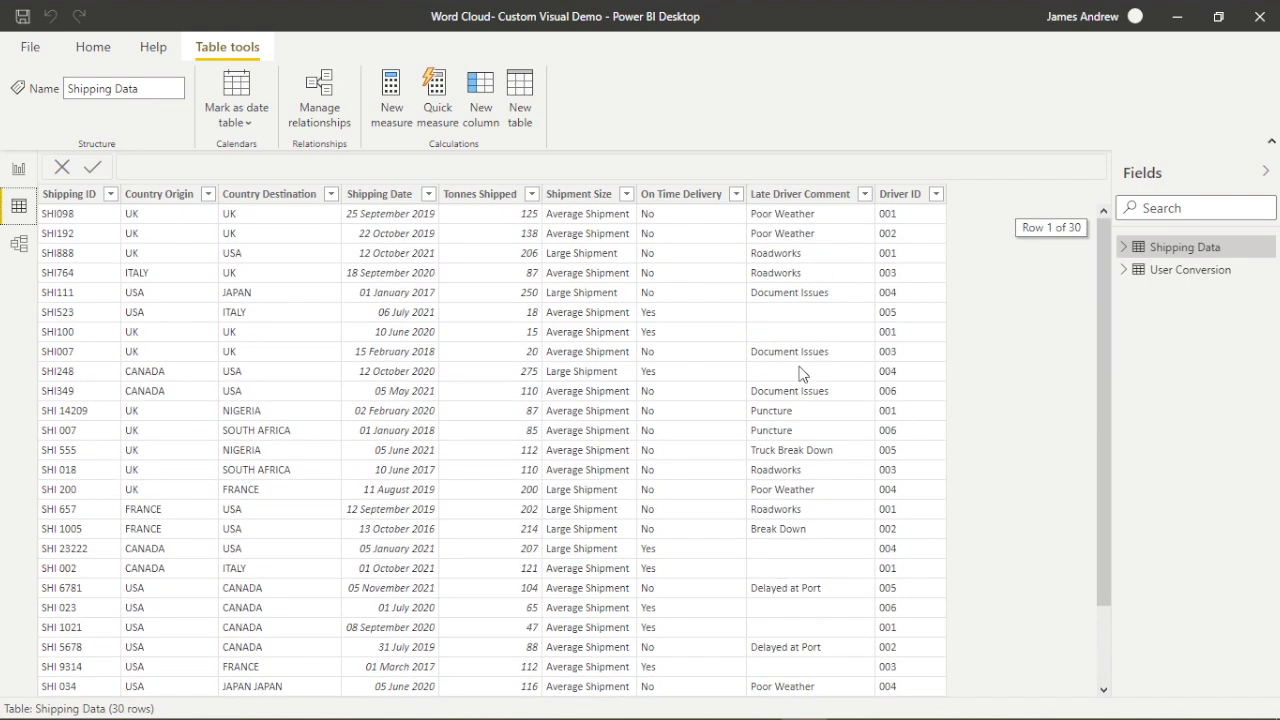
pyautogui.click(19, 168)
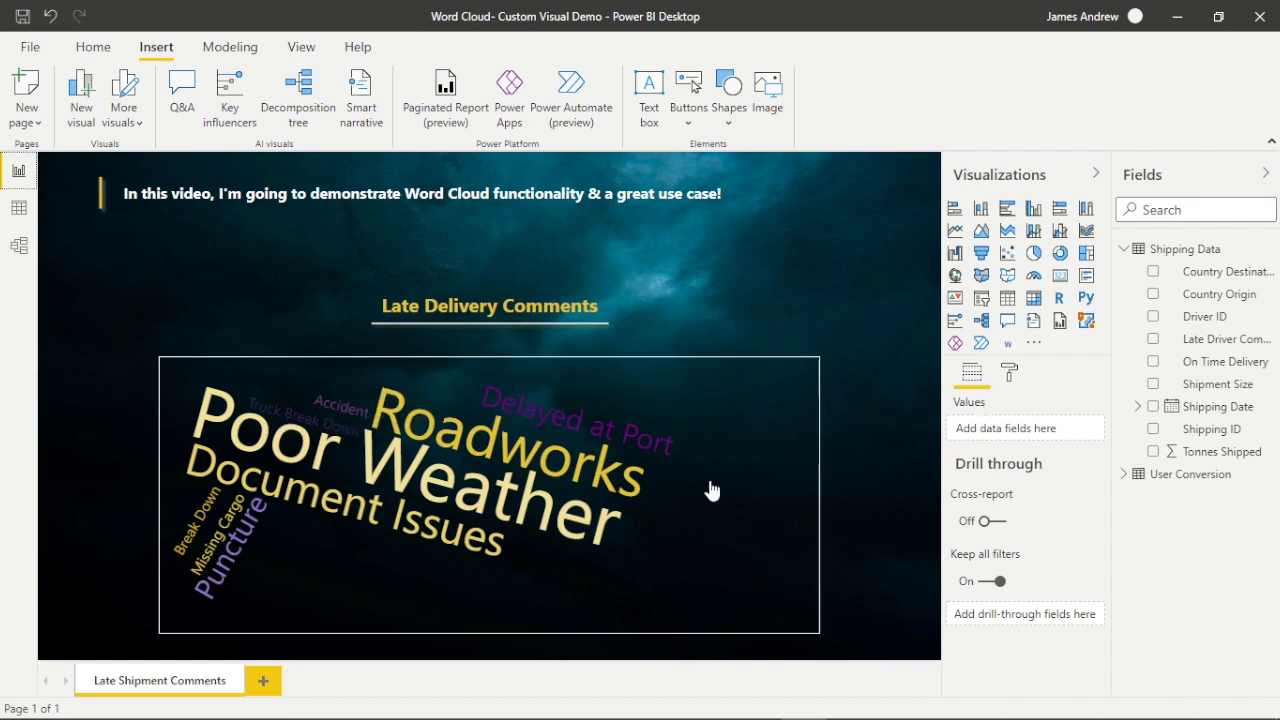
pyautogui.click(638, 480)
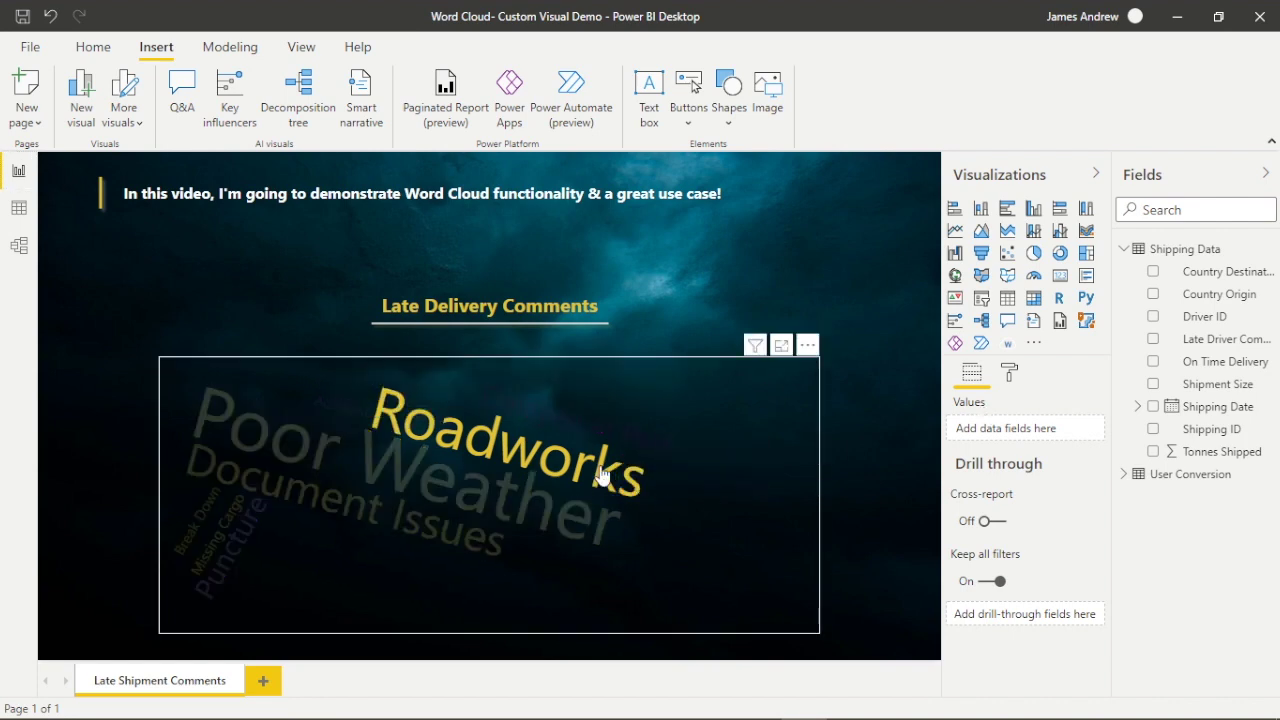
# Clear the Roadworks highlight and open the word cloud's General format settings
pyautogui.click(603, 476)
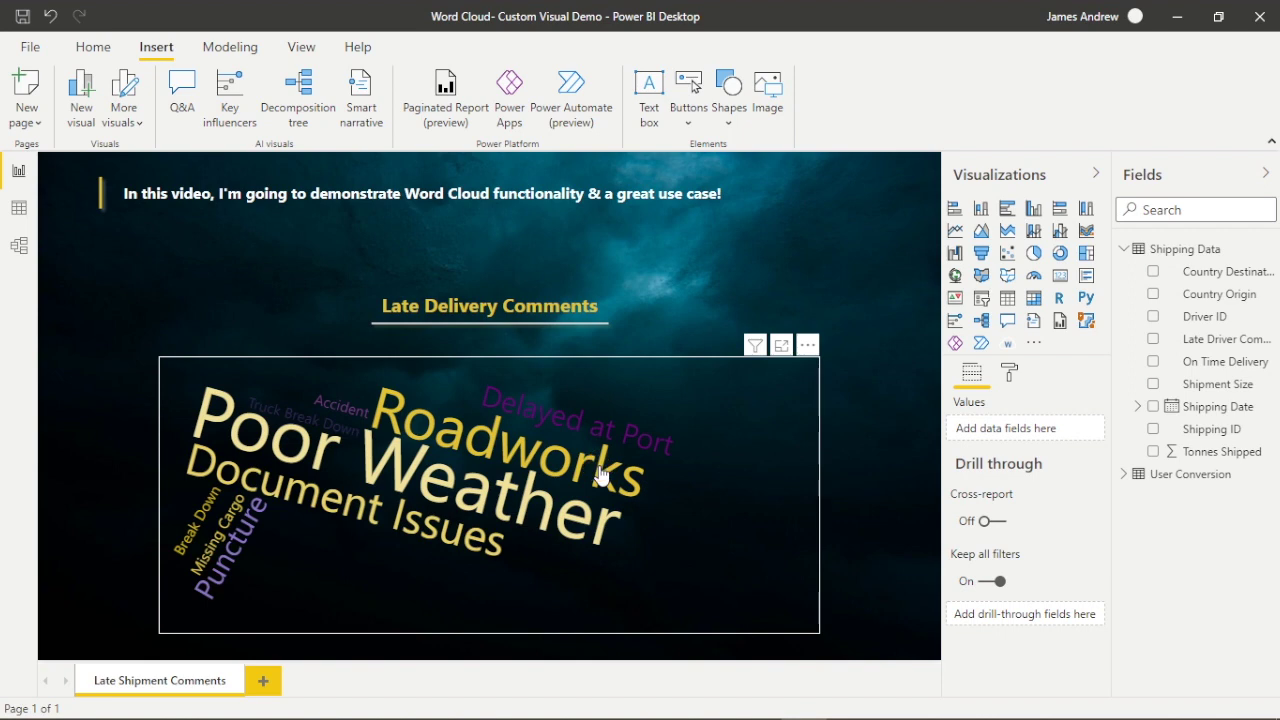
pyautogui.click(762, 482)
pyautogui.click(1009, 372)
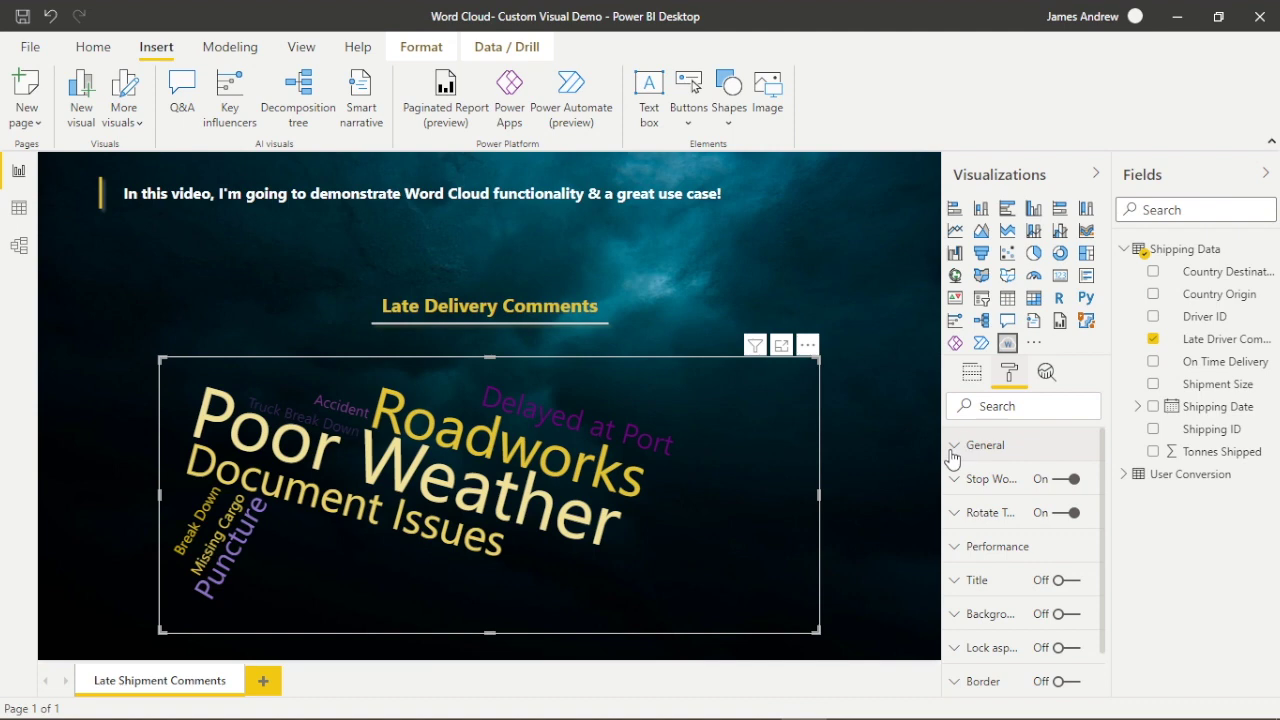
pyautogui.click(951, 452)
pyautogui.scroll(-1, 1017, 527)
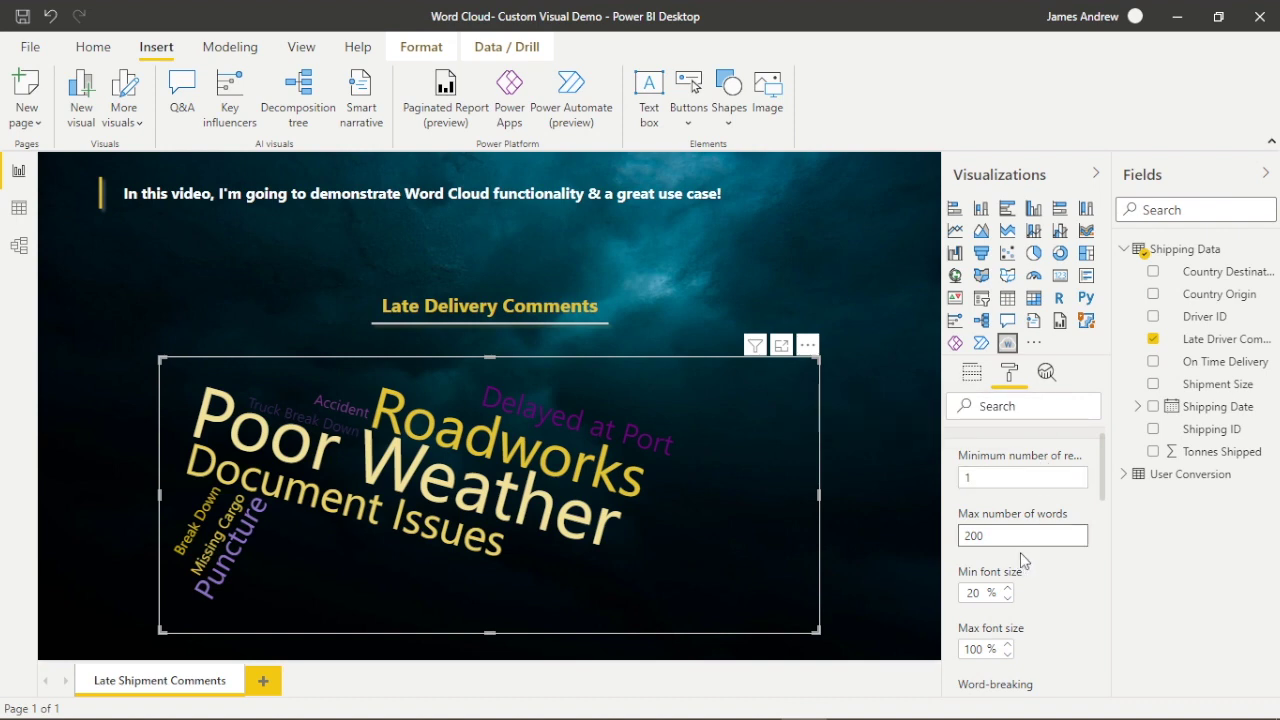
pyautogui.scroll(-1, 1022, 565)
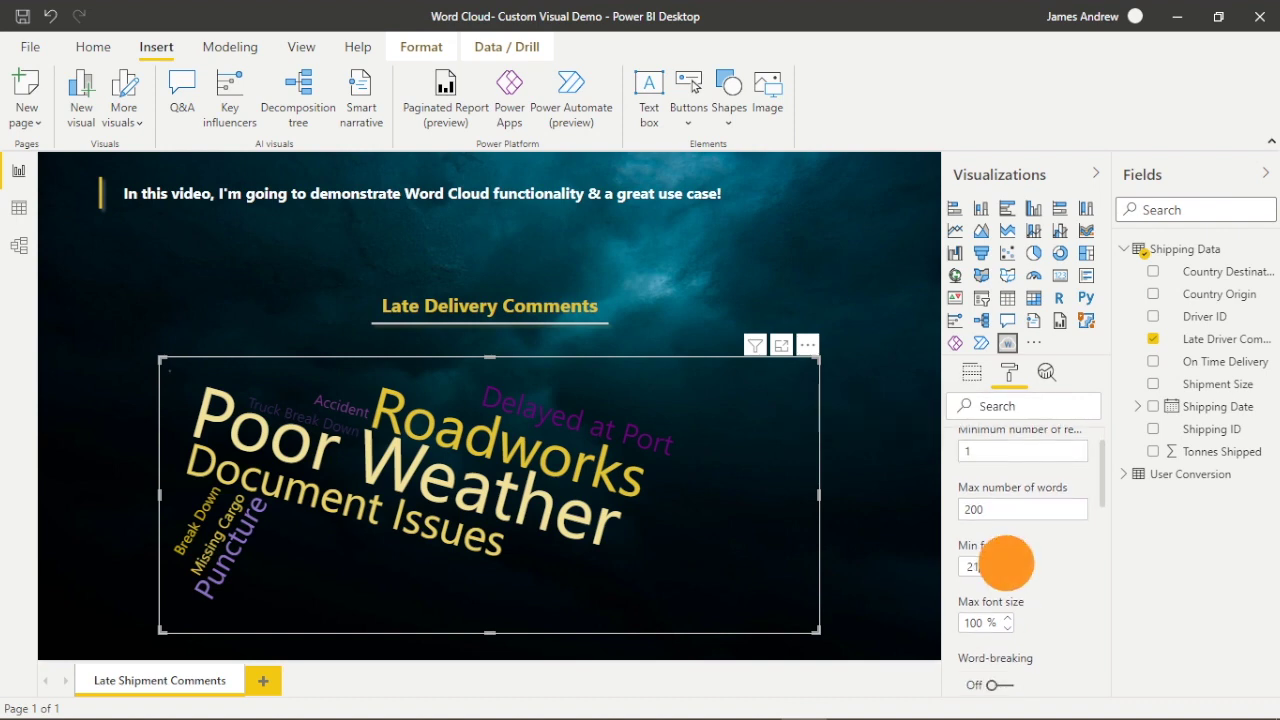
# Try raising the minimum font size past 27, then settle it back at 20
pyautogui.click(1008, 562)
pyautogui.click(1008, 562)
pyautogui.click(1008, 562)
pyautogui.click(1008, 562)
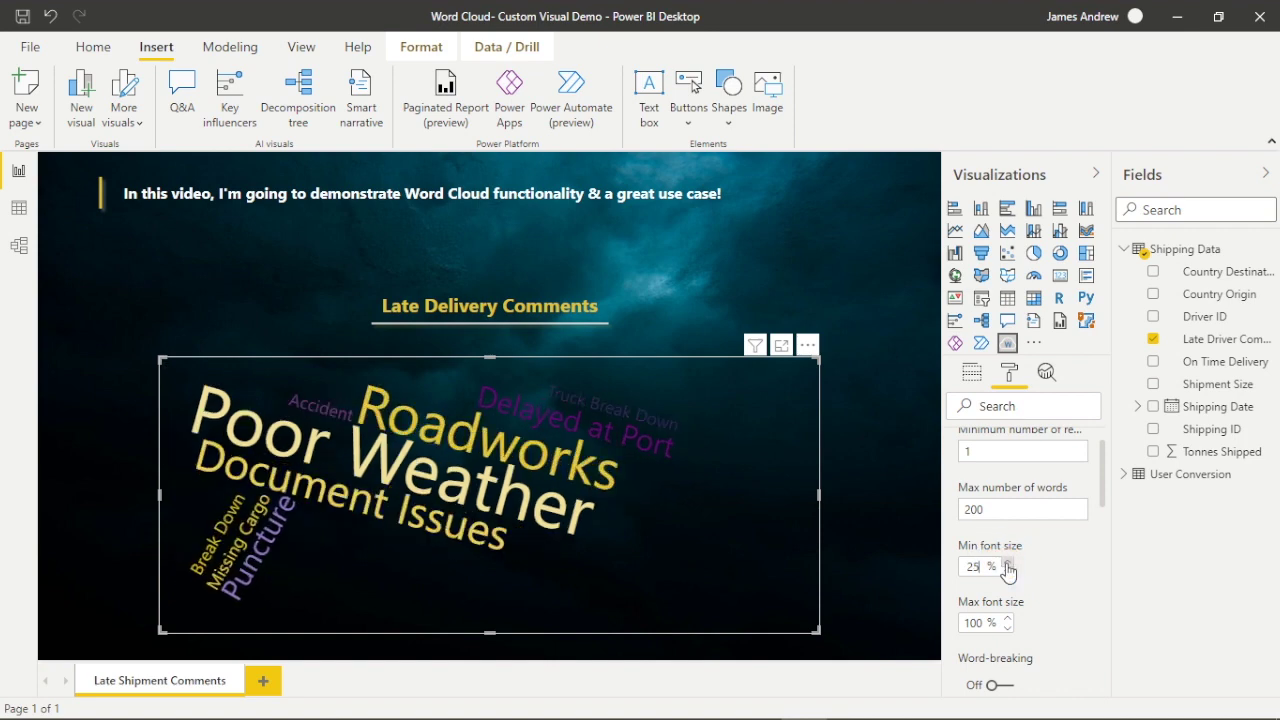
pyautogui.click(1008, 562)
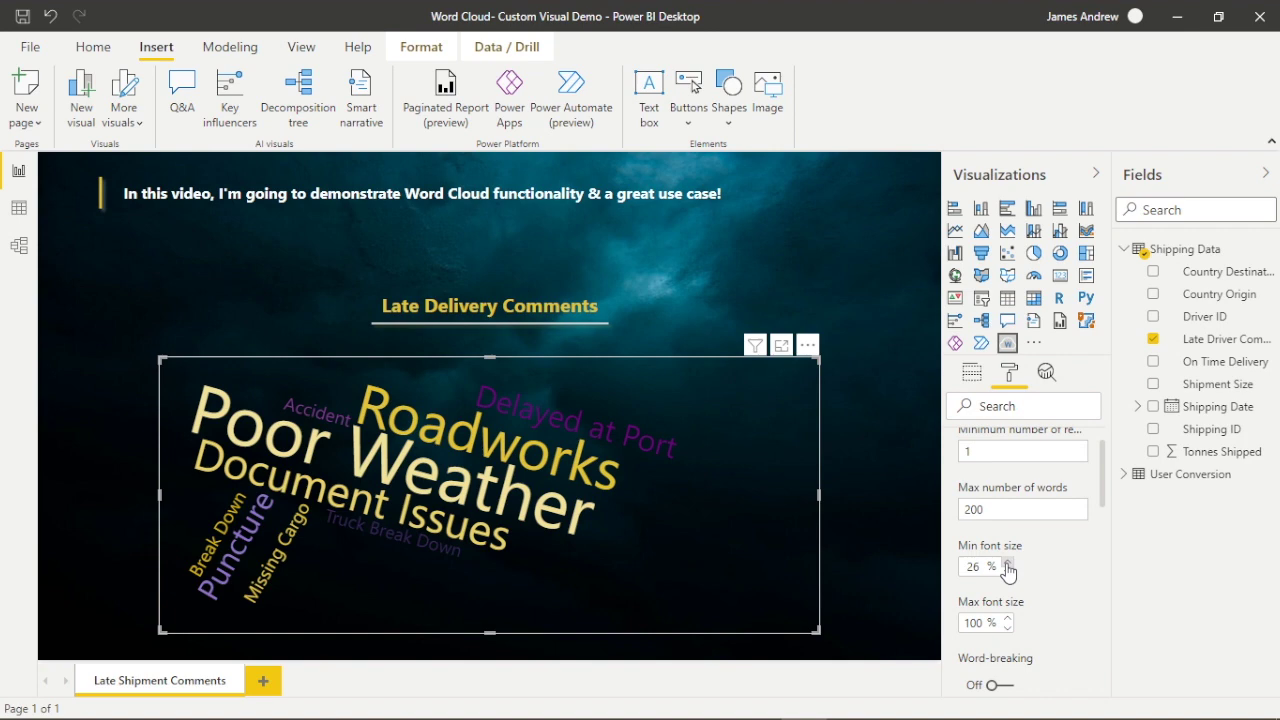
pyautogui.click(1008, 562)
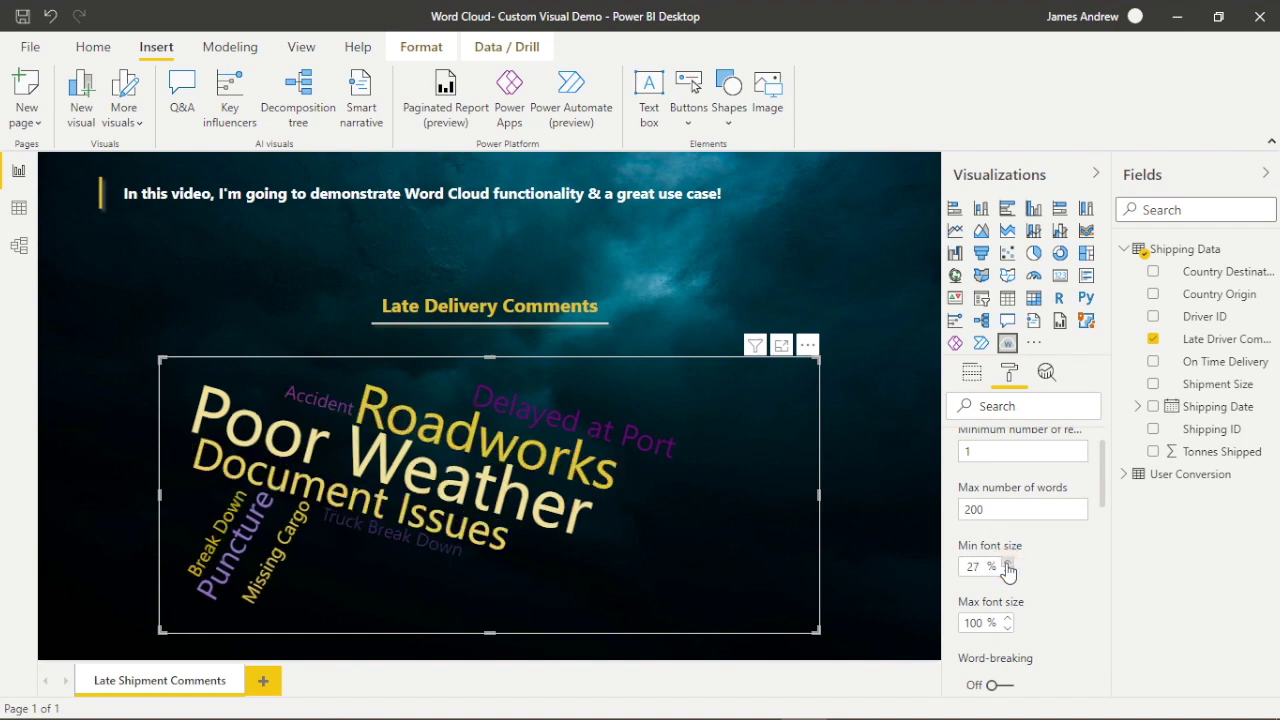
pyautogui.click(1008, 562)
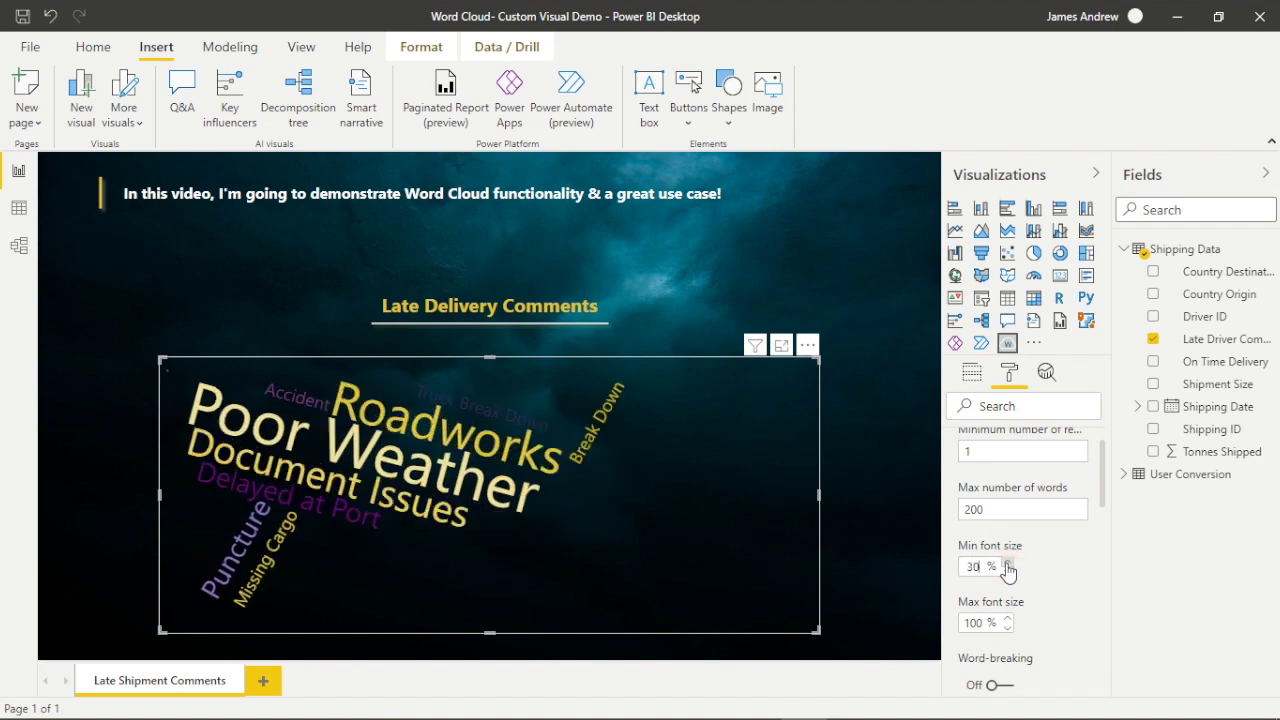
pyautogui.click(1008, 569)
pyautogui.click(1008, 569)
pyautogui.click(1008, 570)
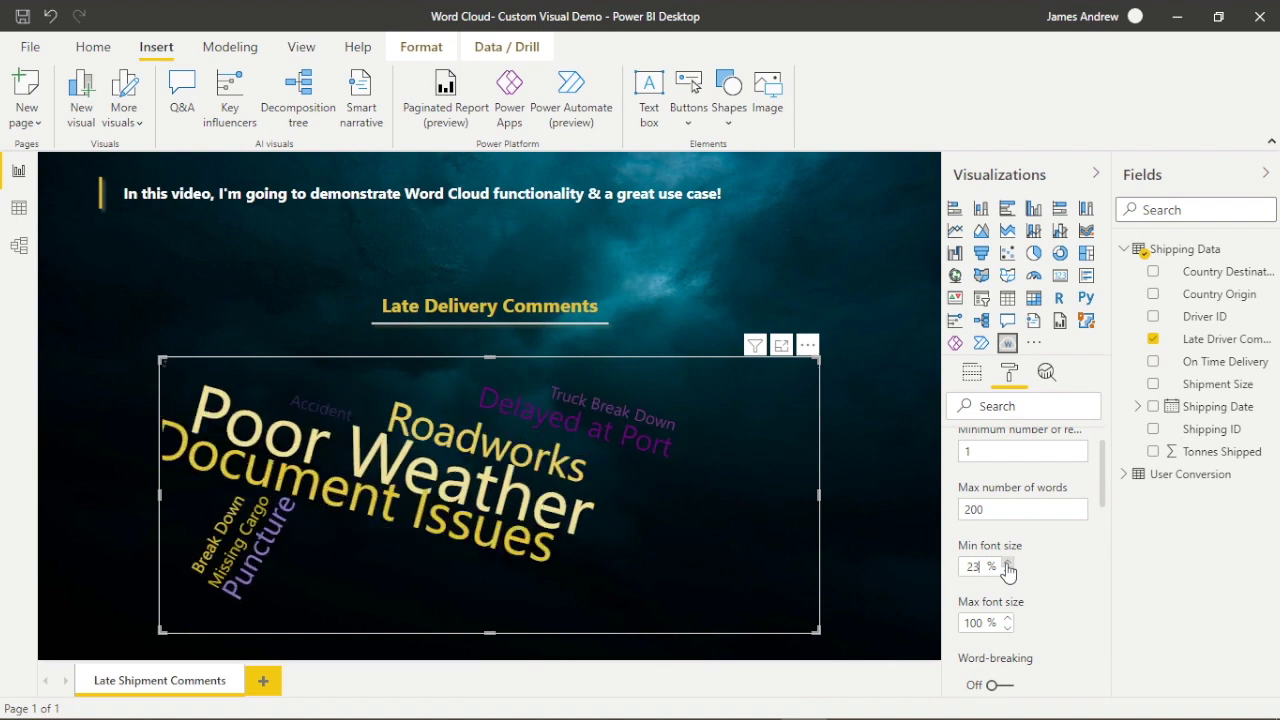
pyautogui.click(1008, 569)
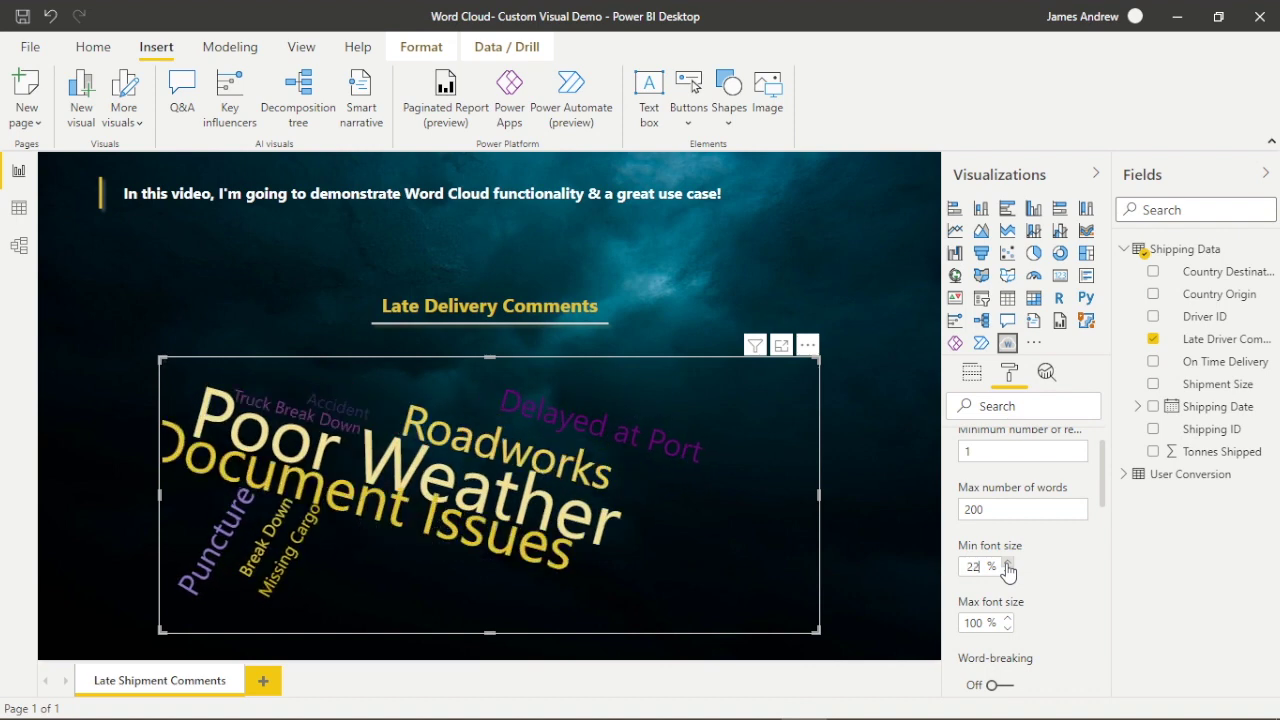
pyautogui.click(1008, 569)
pyautogui.click(1008, 569)
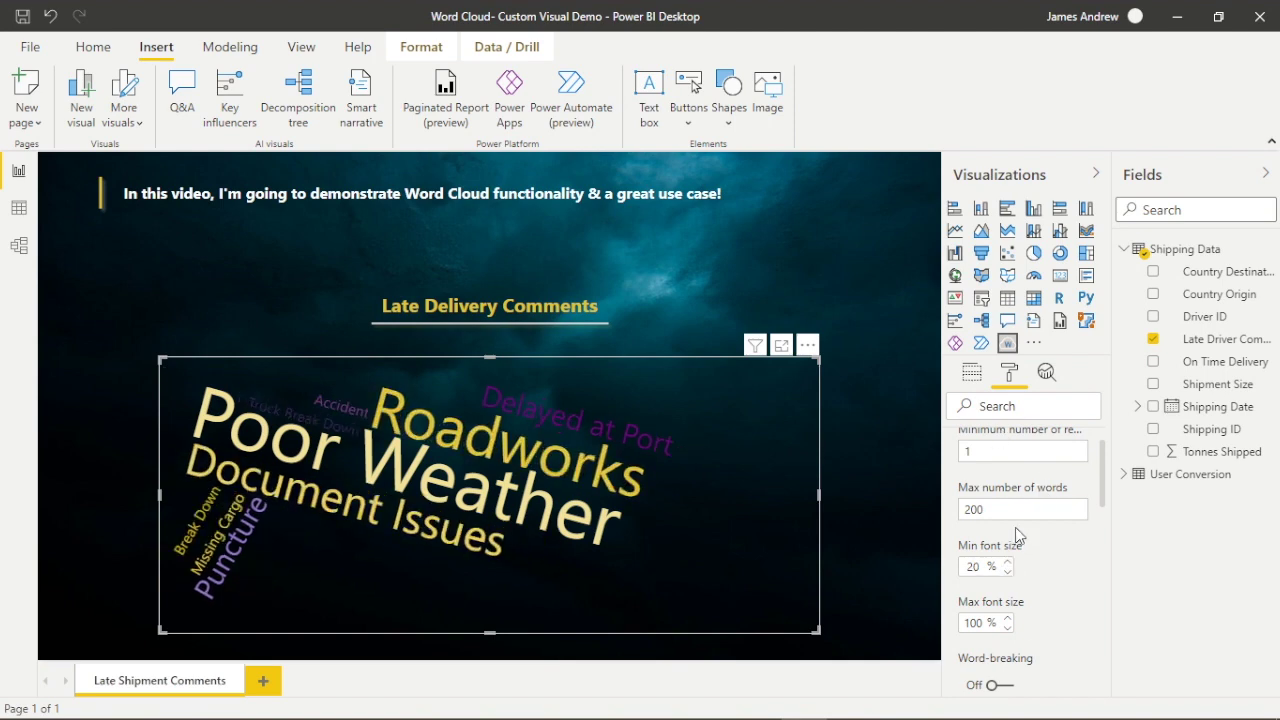
# Review the remaining General settings and collapse the General section
pyautogui.scroll(-3, 1017, 534)
pyautogui.scroll(-5, 1018, 534)
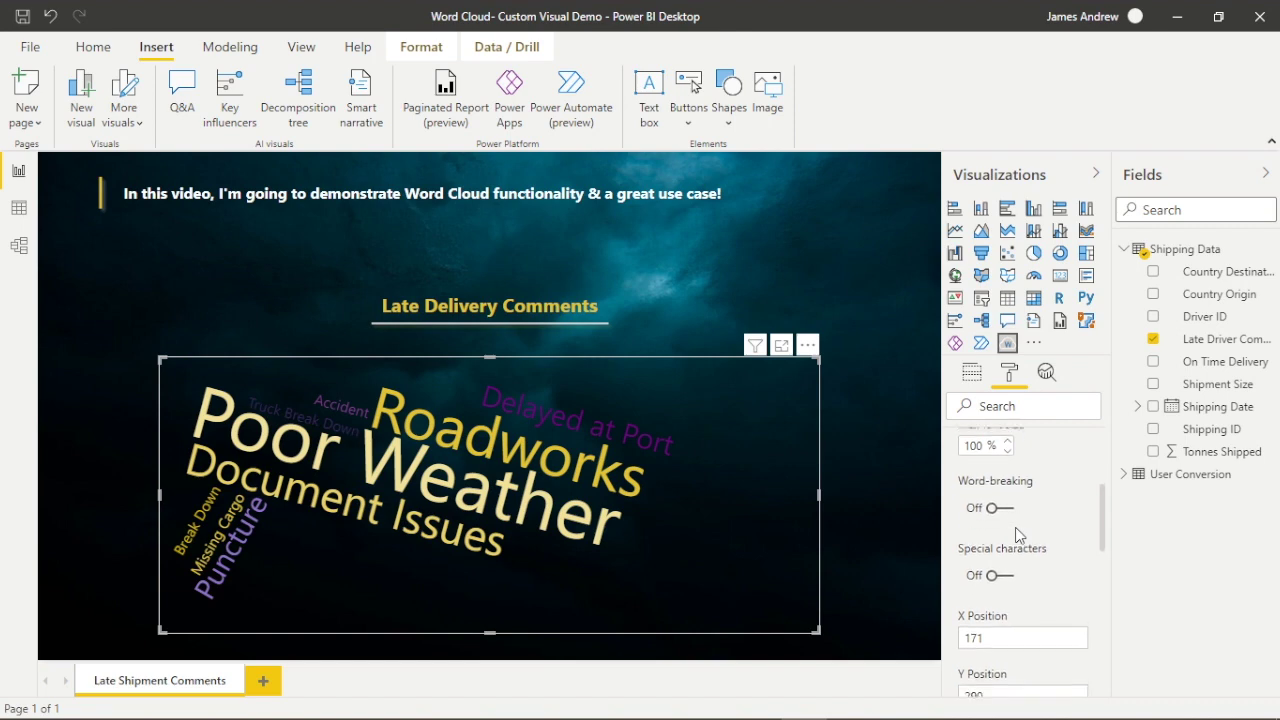
pyautogui.scroll(-5, 1018, 534)
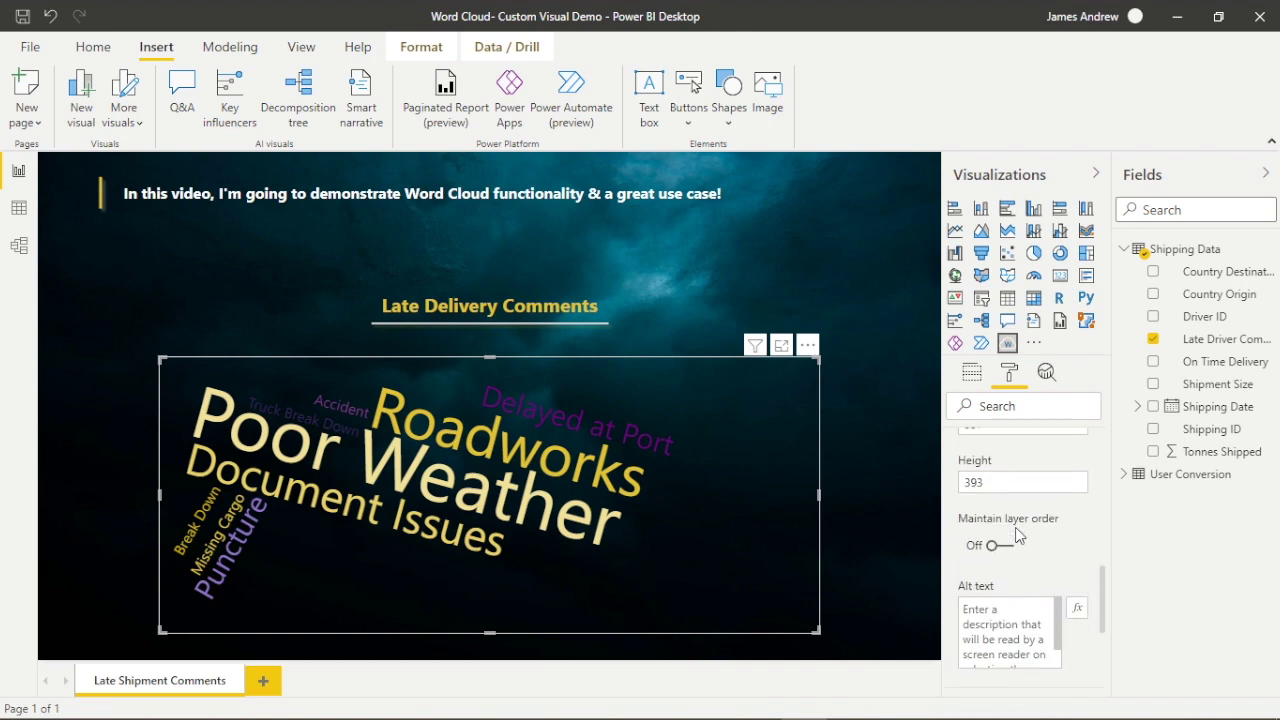
pyautogui.scroll(13, 1017, 532)
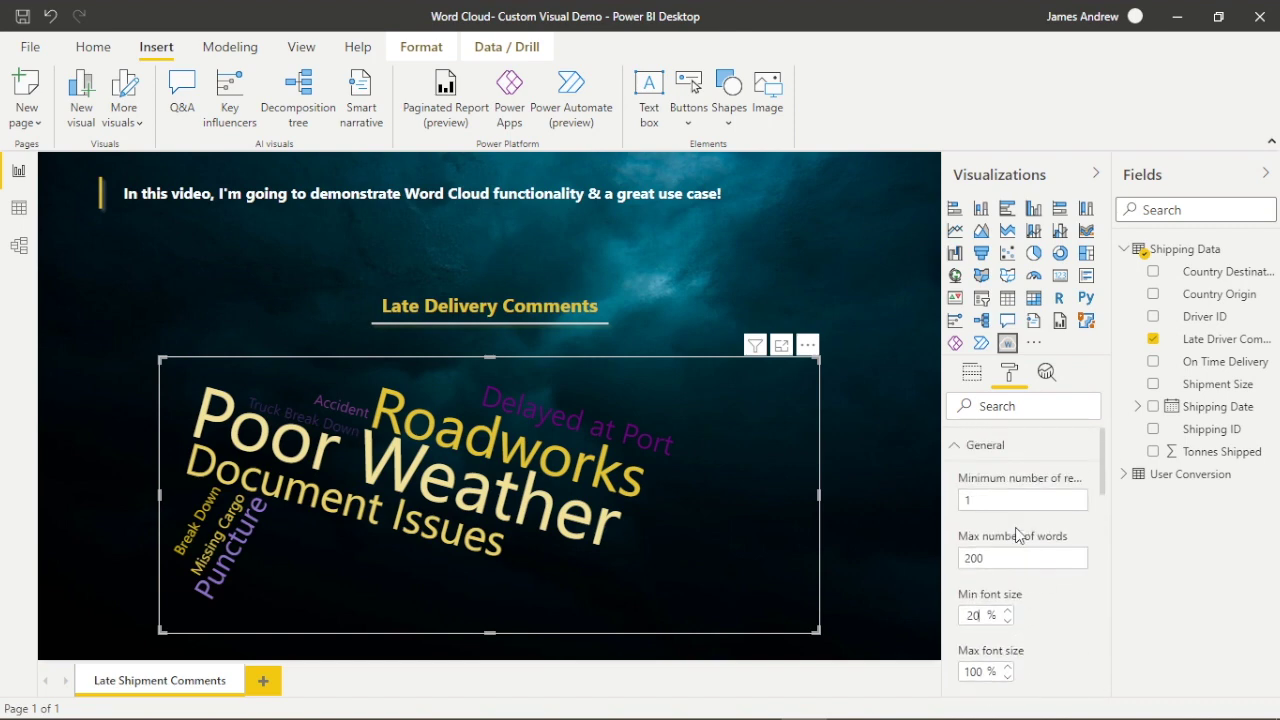
pyautogui.click(958, 444)
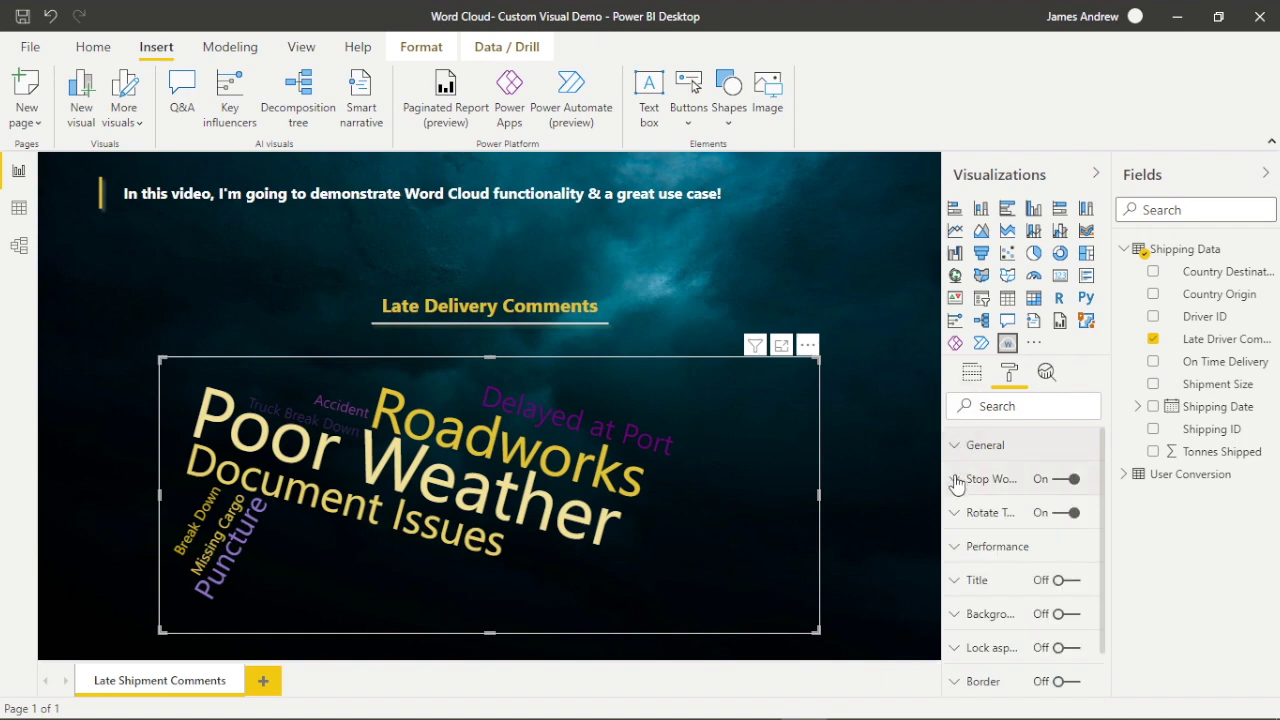
# Add Accident, Puncture and Break Down as custom stop words
pyautogui.click(956, 480)
pyautogui.click(987, 600)
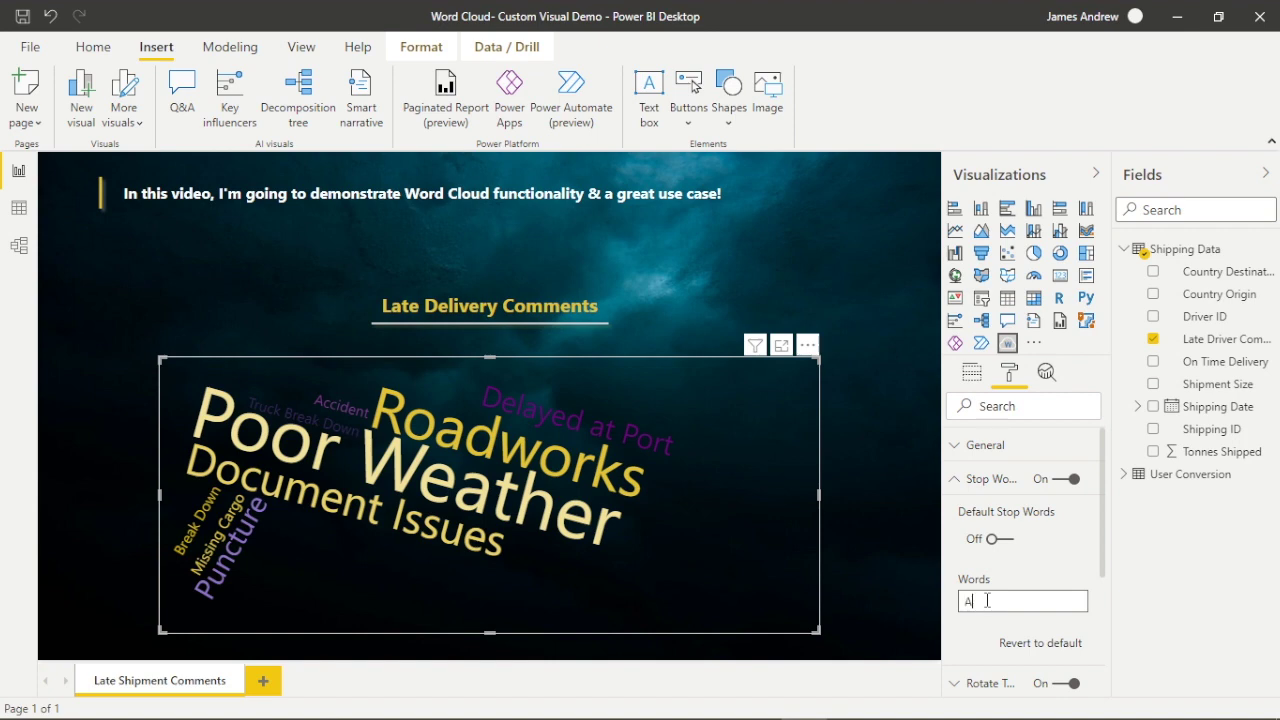
pyautogui.press('Return')
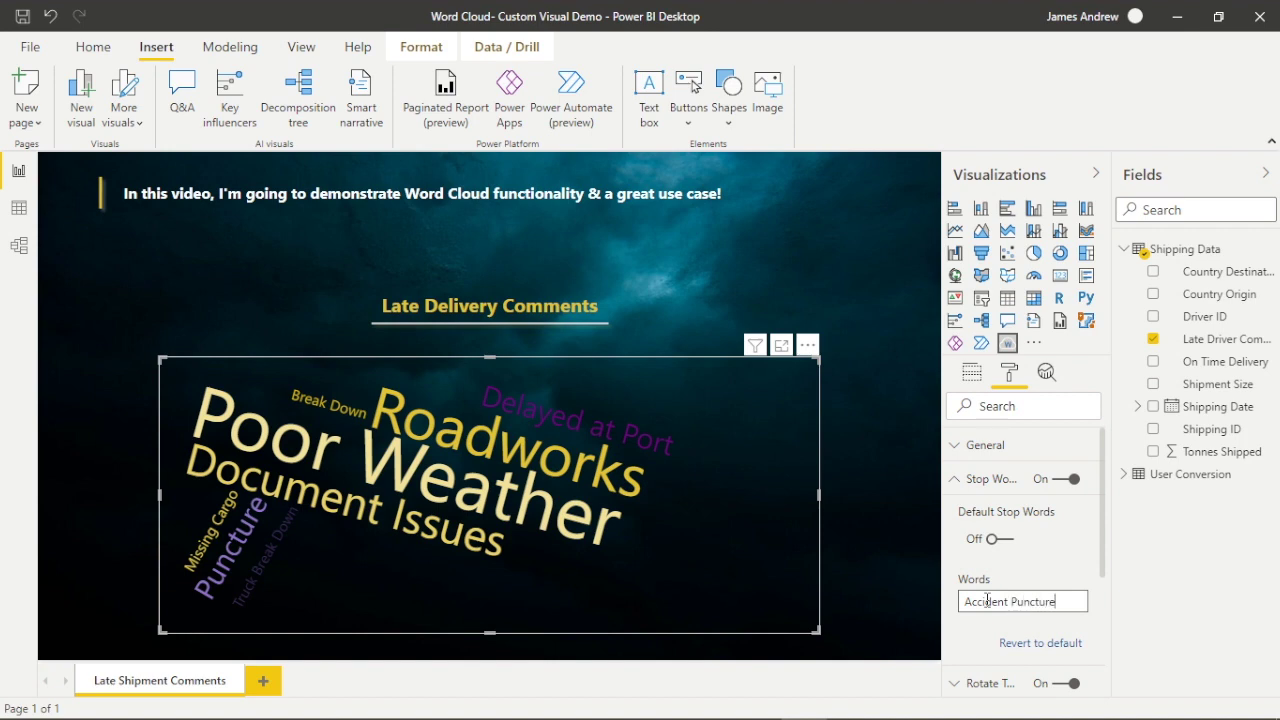
pyautogui.press('Return')
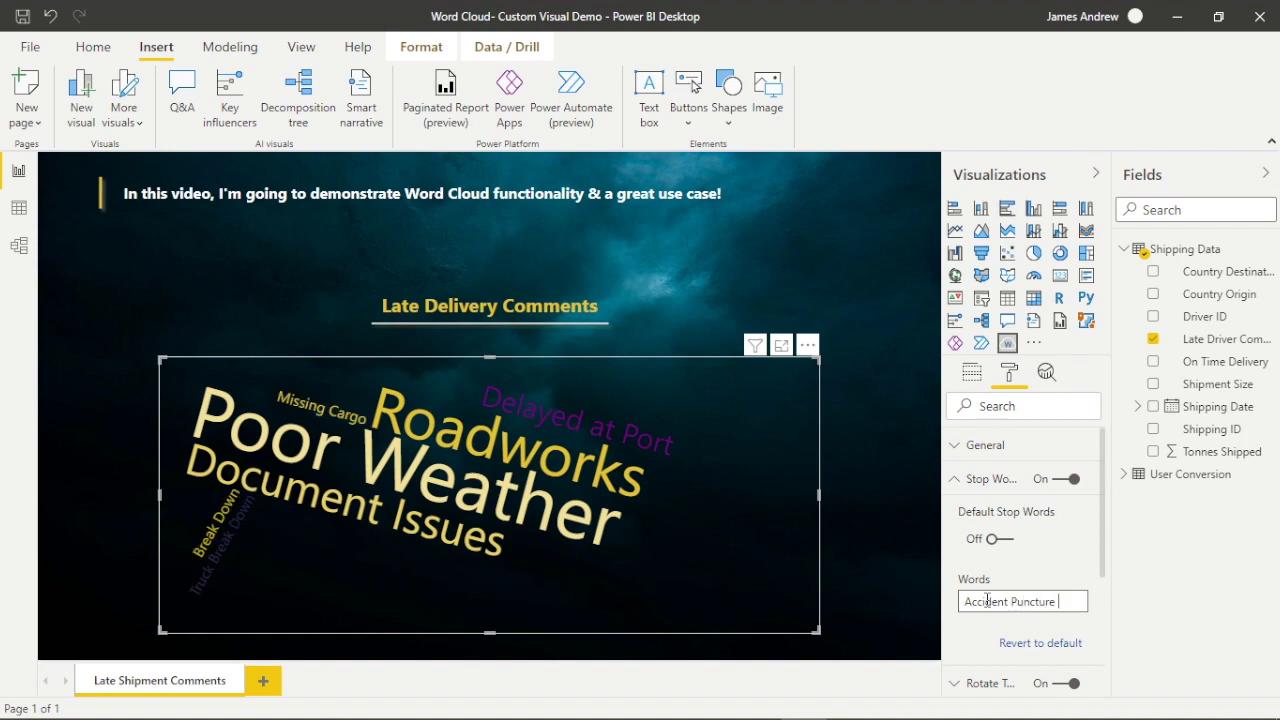
pyautogui.write('Break Down')
pyautogui.press('Return')
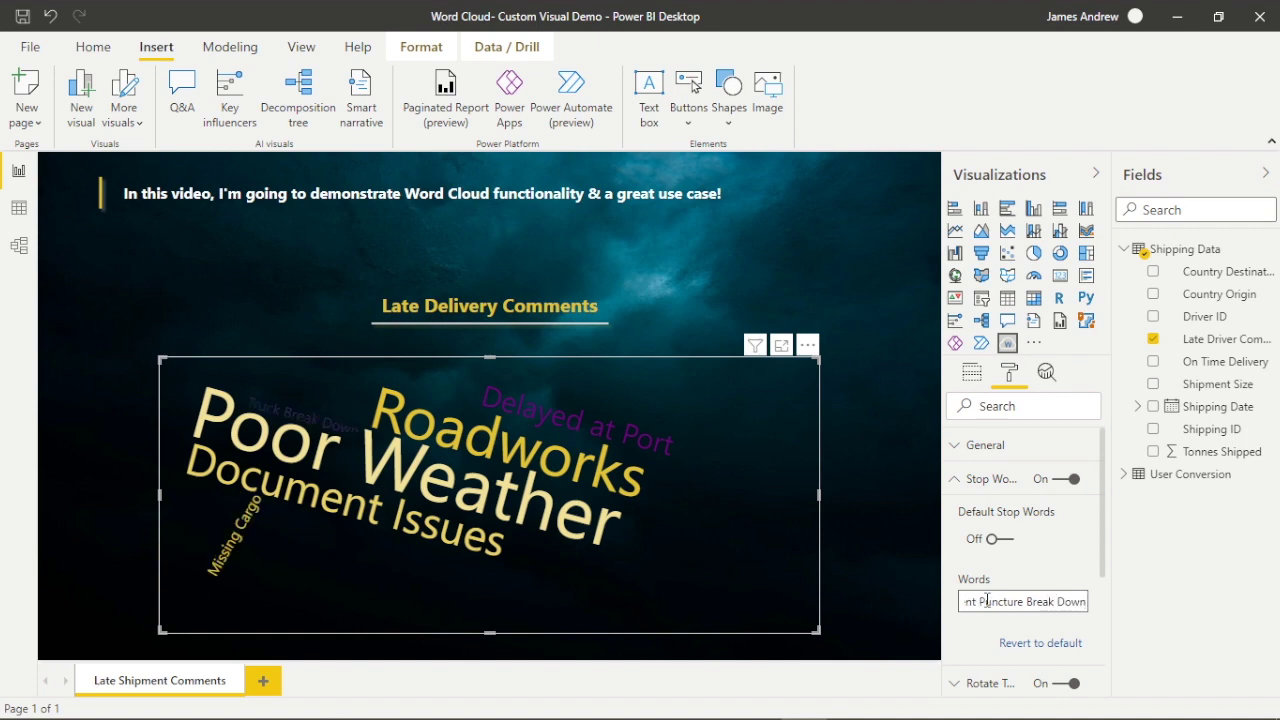
# Clear the custom stop words and turn Stop Words off so every comment shows
pyautogui.press('BackSpace')
pyautogui.press('BackSpace')
pyautogui.press('BackSpace')
pyautogui.press('BackSpace')
pyautogui.press('BackSpace')
pyautogui.press('BackSpace')
pyautogui.press('BackSpace')
pyautogui.press('BackSpace')
pyautogui.press('BackSpace')
pyautogui.press('BackSpace')
pyautogui.press('BackSpace')
pyautogui.press('BackSpace')
pyautogui.press('BackSpace')
pyautogui.press('BackSpace')
pyautogui.press('BackSpace')
pyautogui.press('BackSpace')
pyautogui.press('BackSpace')
pyautogui.press('BackSpace')
pyautogui.press('BackSpace')
pyautogui.press('BackSpace')
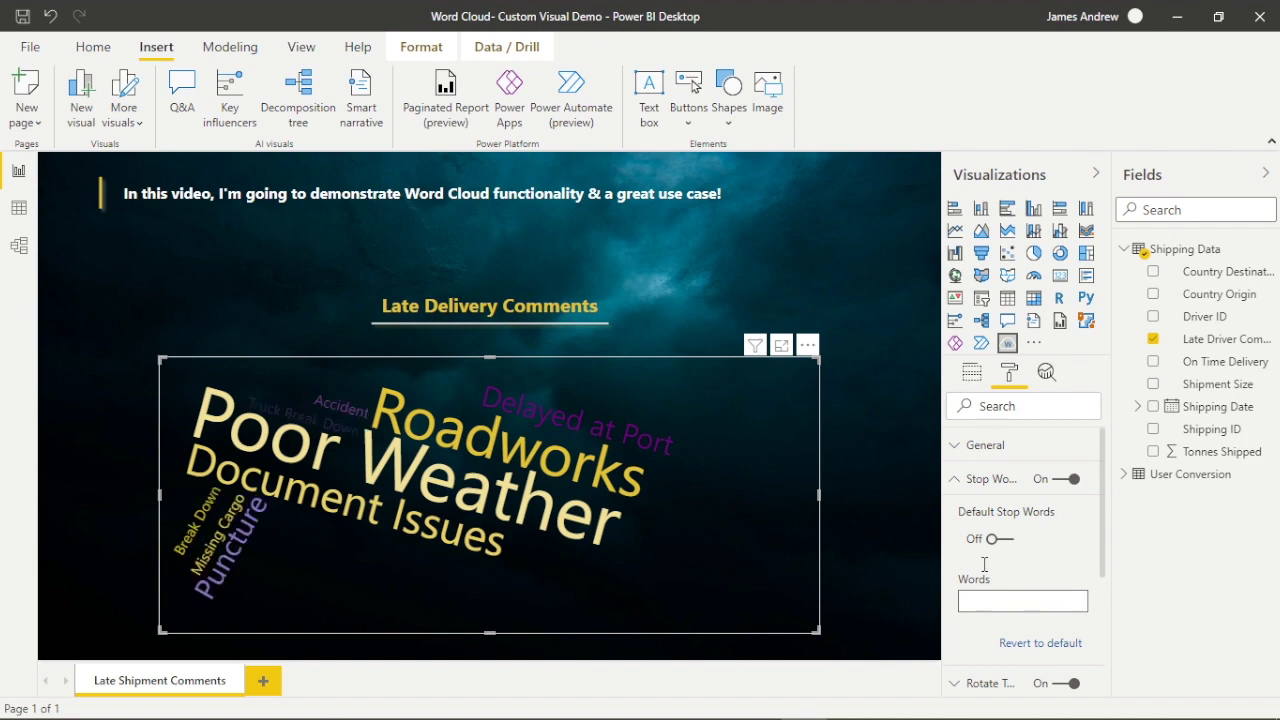
pyautogui.click(1067, 482)
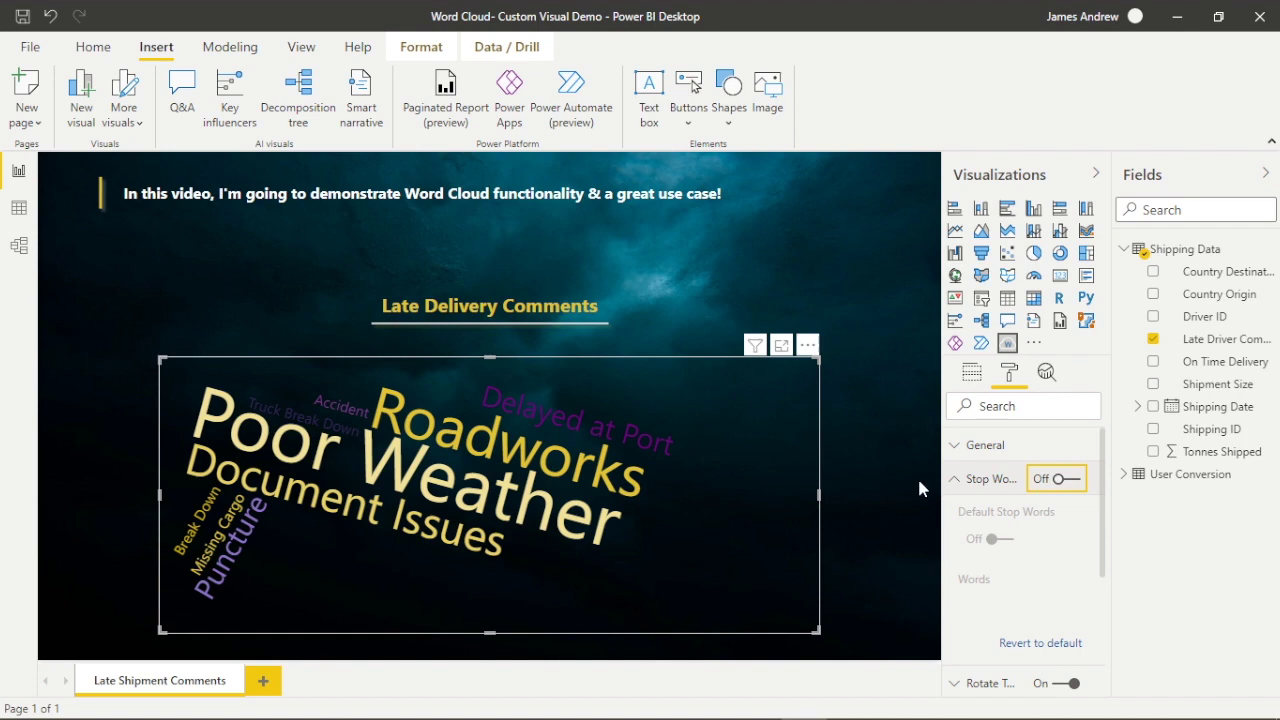
pyautogui.click(952, 484)
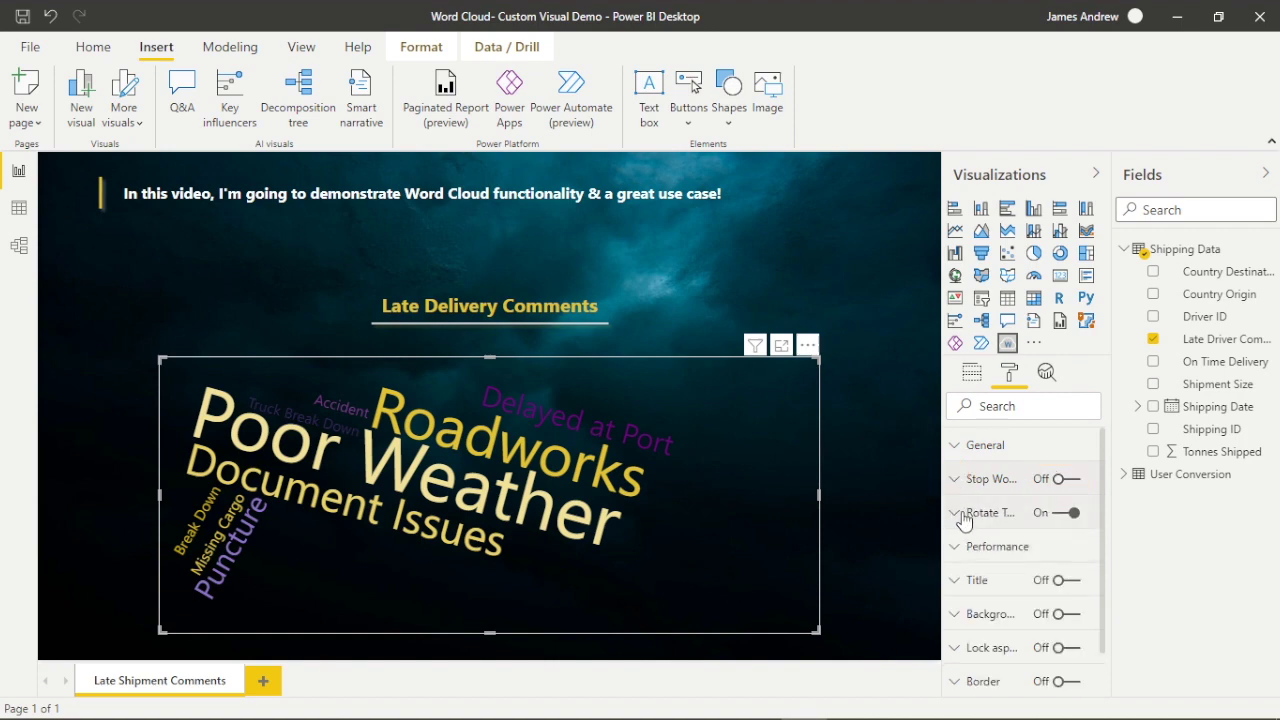
pyautogui.click(955, 513)
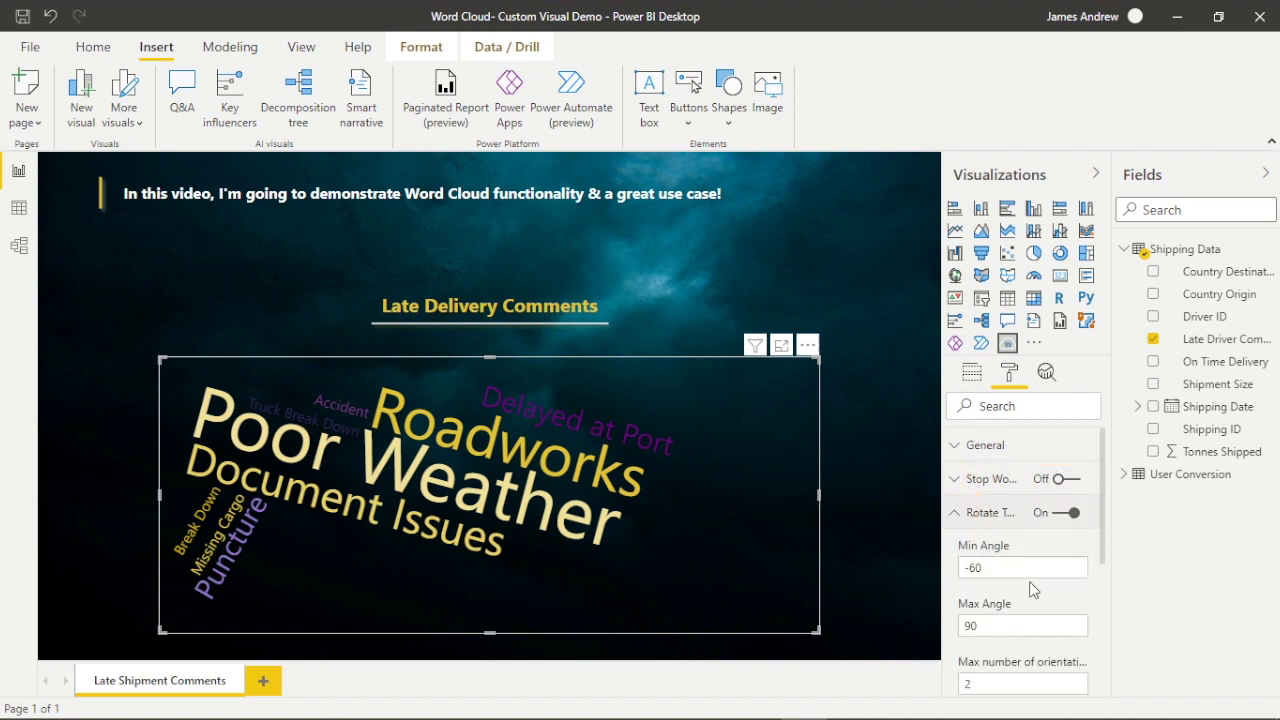
# Preview the cloud with Rotate Text off, then turn rotation back on
pyautogui.scroll(-1, 1033, 590)
pyautogui.click(1068, 490)
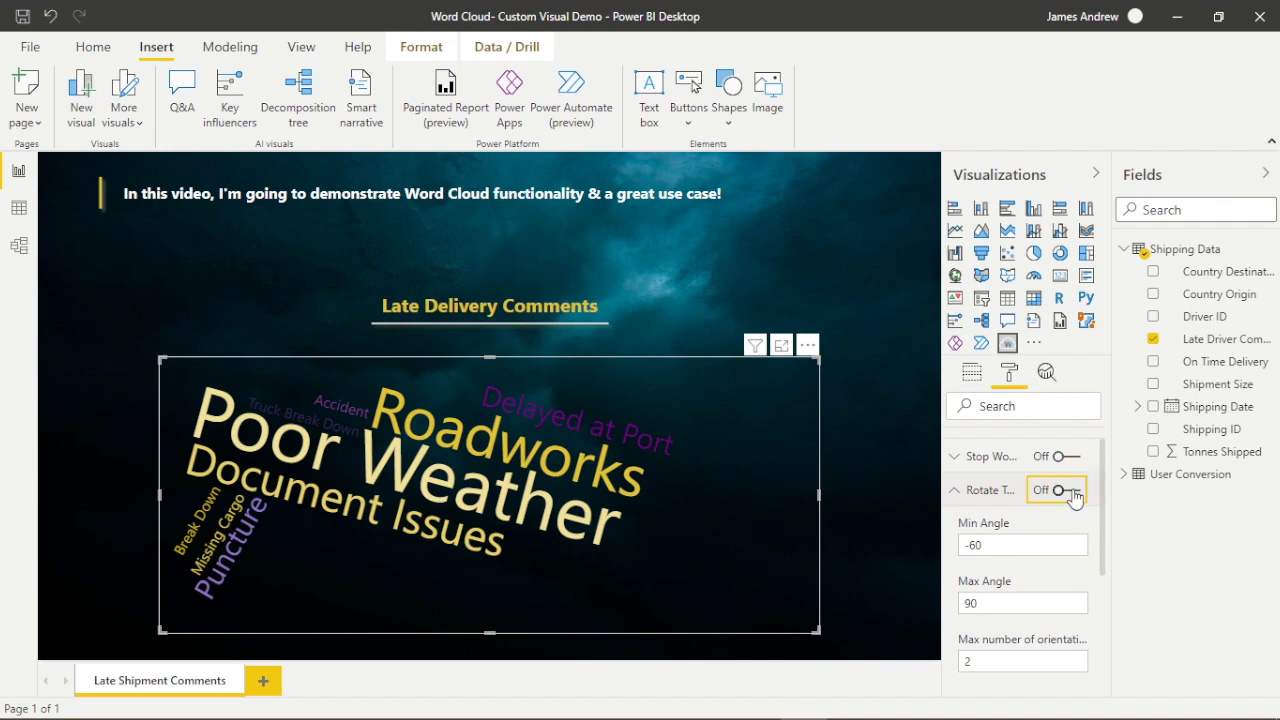
pyautogui.click(900, 511)
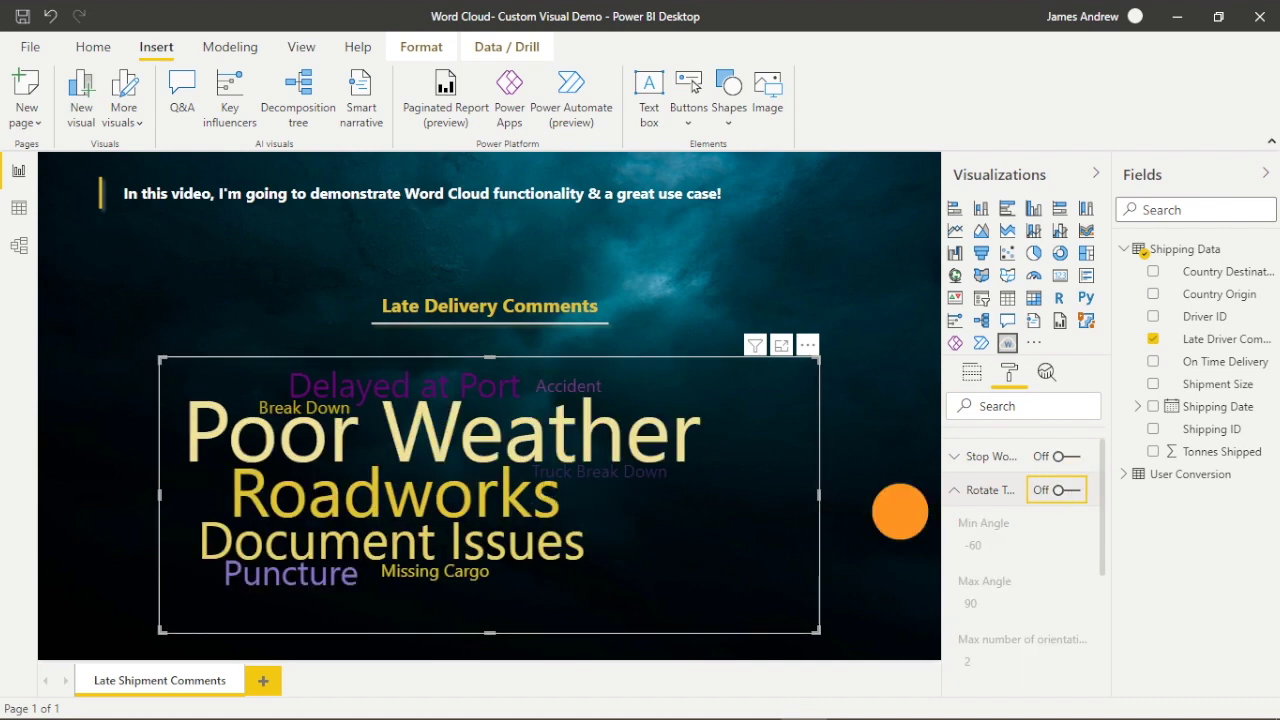
pyautogui.moveTo(298, 405)
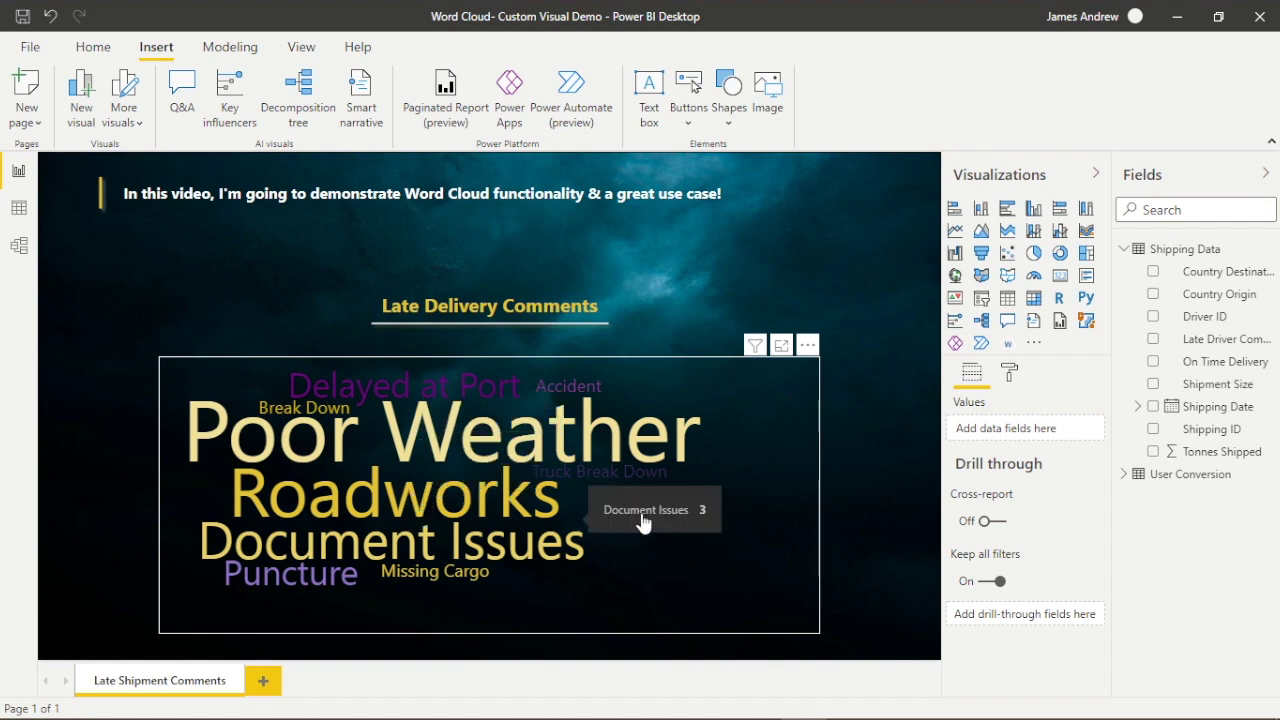
pyautogui.click(704, 428)
pyautogui.click(1008, 373)
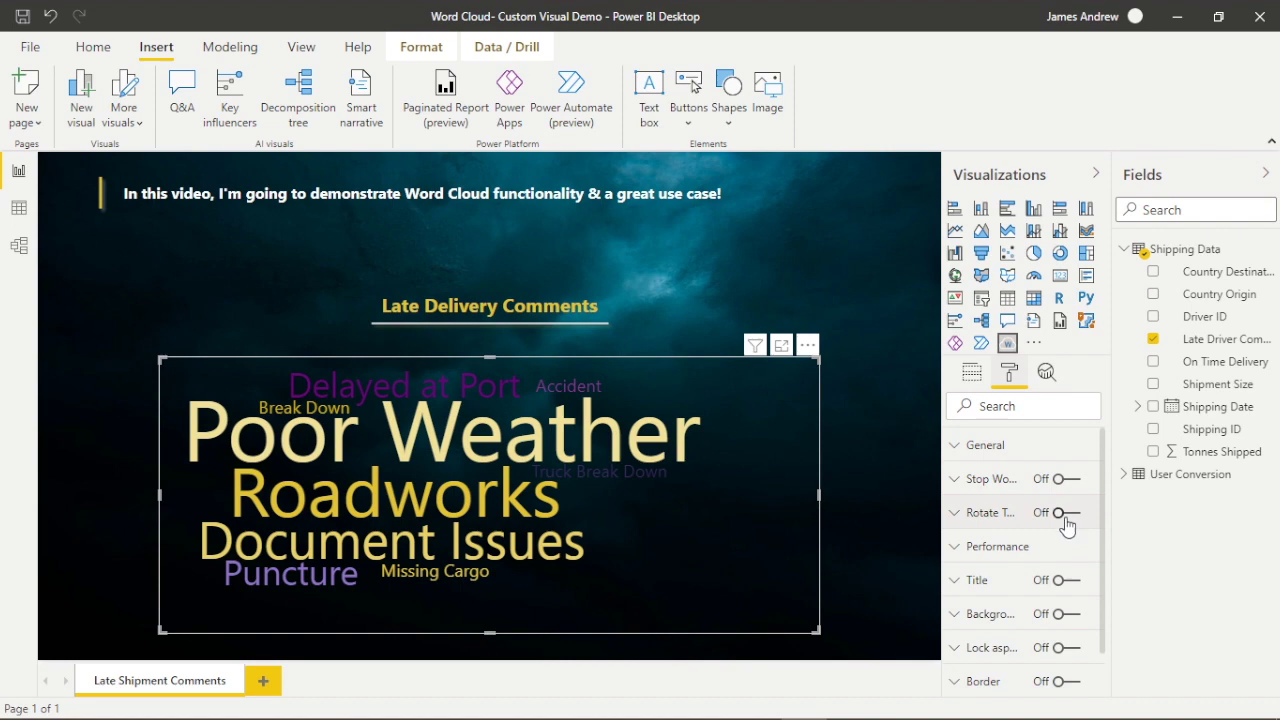
pyautogui.click(1062, 513)
# Set the rotation Min Angle to -20 and Max Angle to 45
pyautogui.click(956, 516)
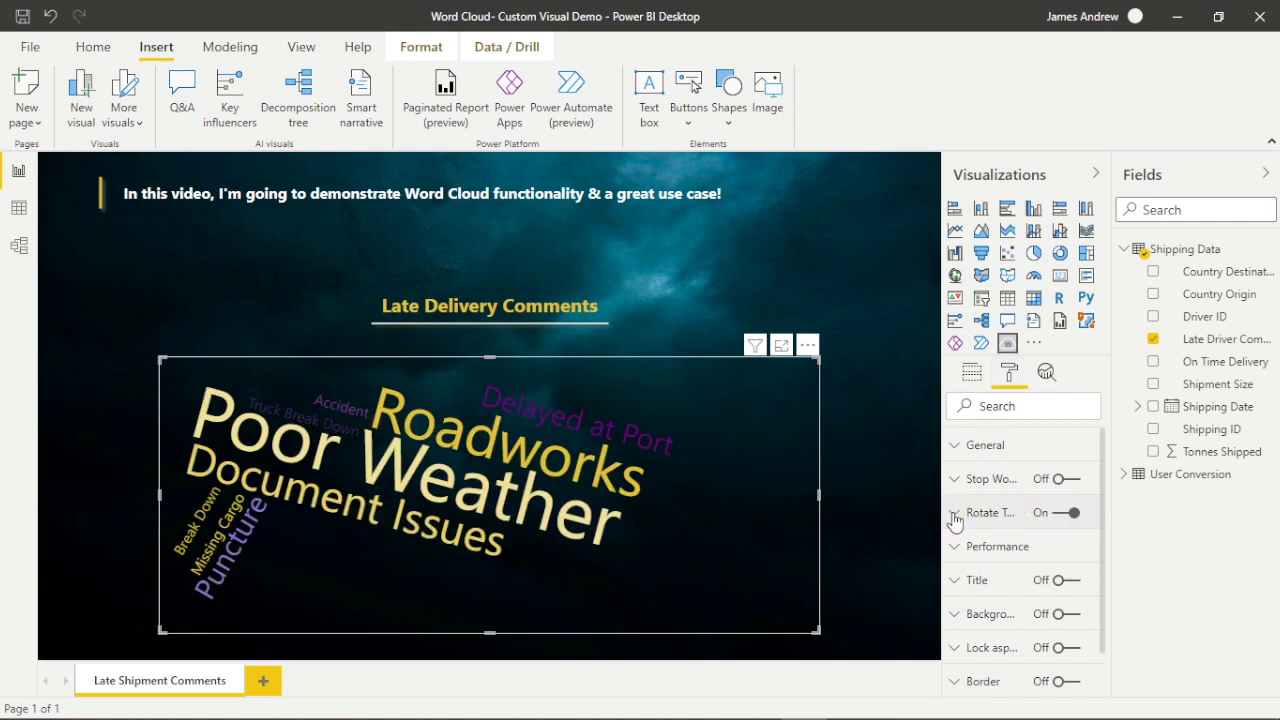
pyautogui.scroll(-1, 958, 520)
pyautogui.click(992, 511)
pyautogui.write('-60')
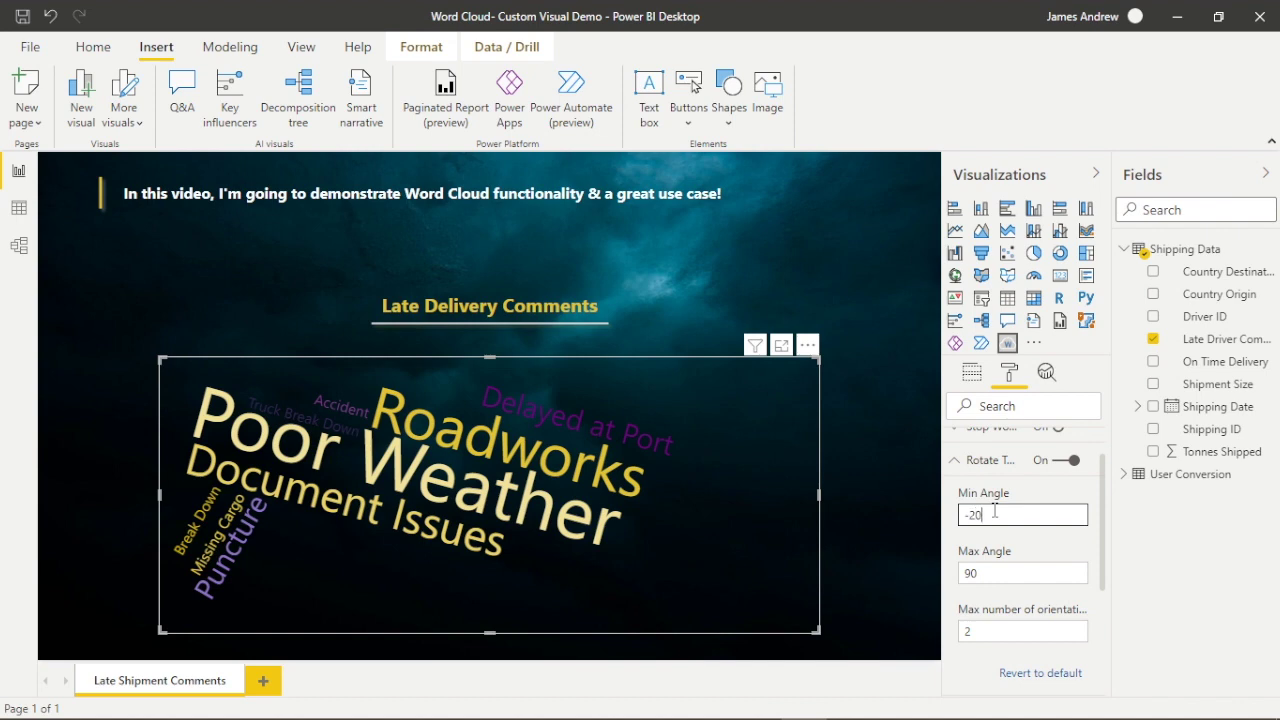
pyautogui.click(997, 574)
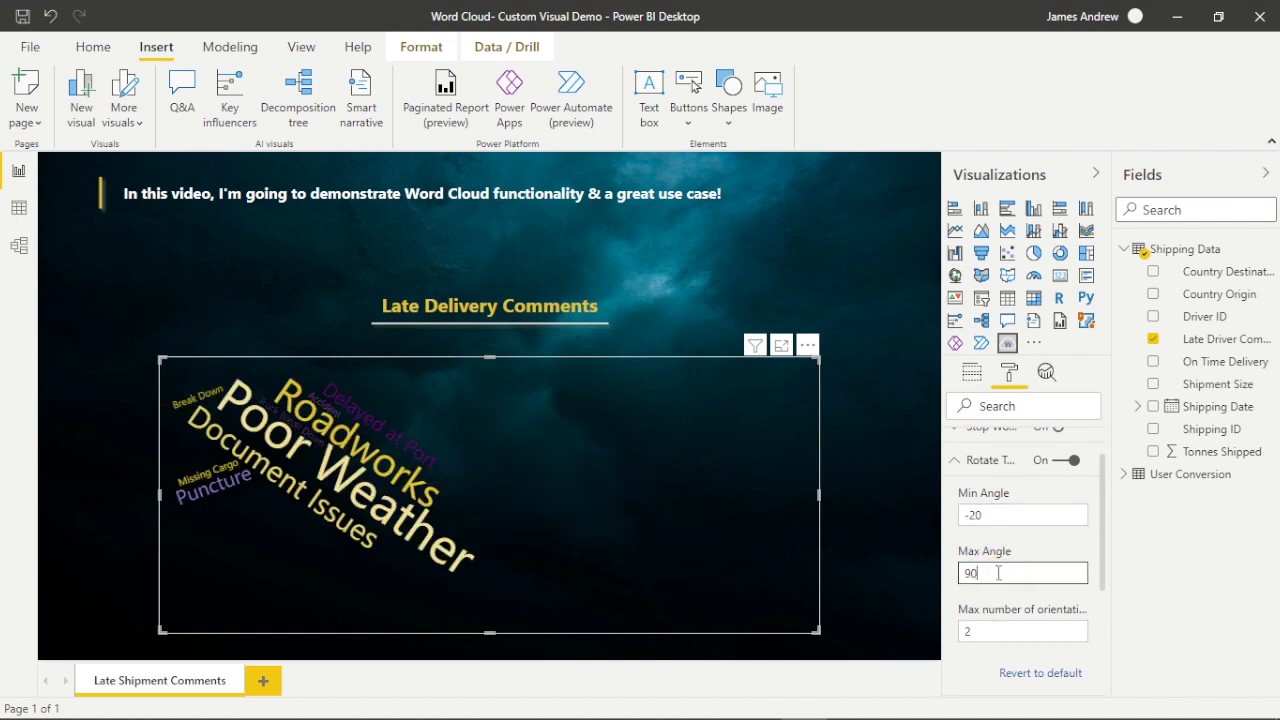
pyautogui.press('Return')
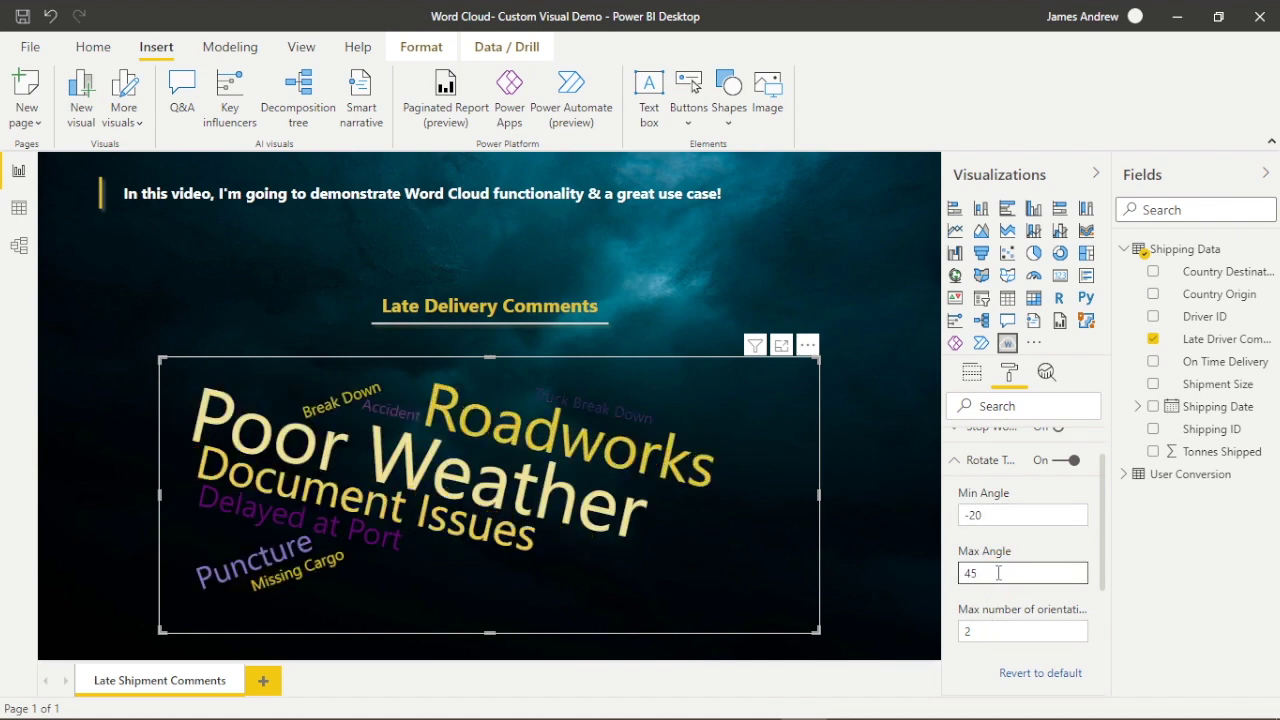
pyautogui.scroll(-3, 1013, 563)
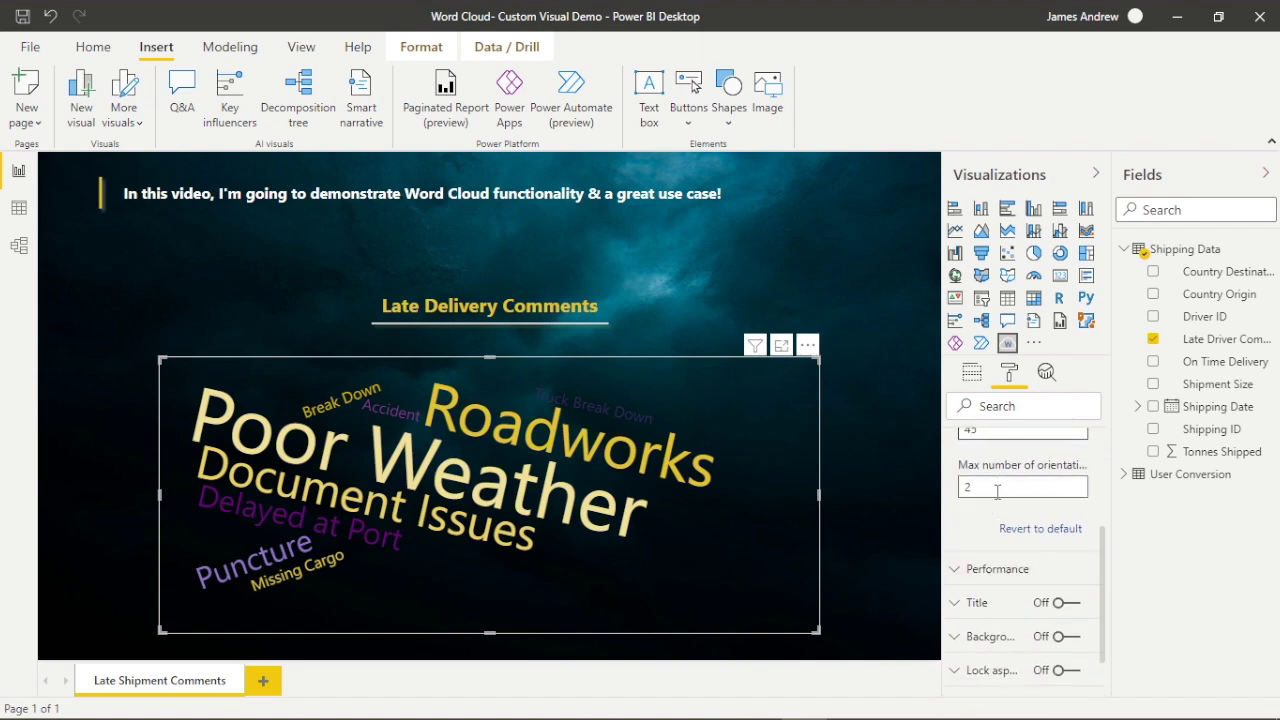
pyautogui.click(997, 488)
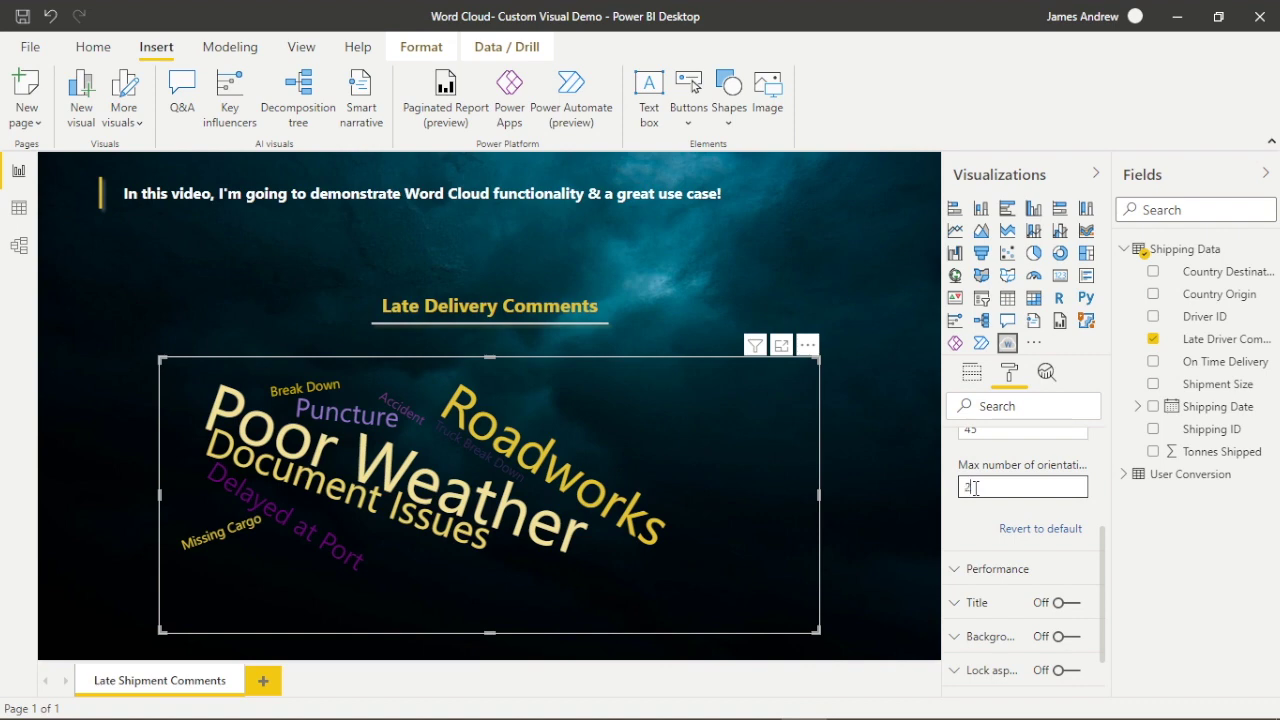
# Reselect the word cloud, now at 2 orientations, and reopen its Format pane
pyautogui.click(871, 480)
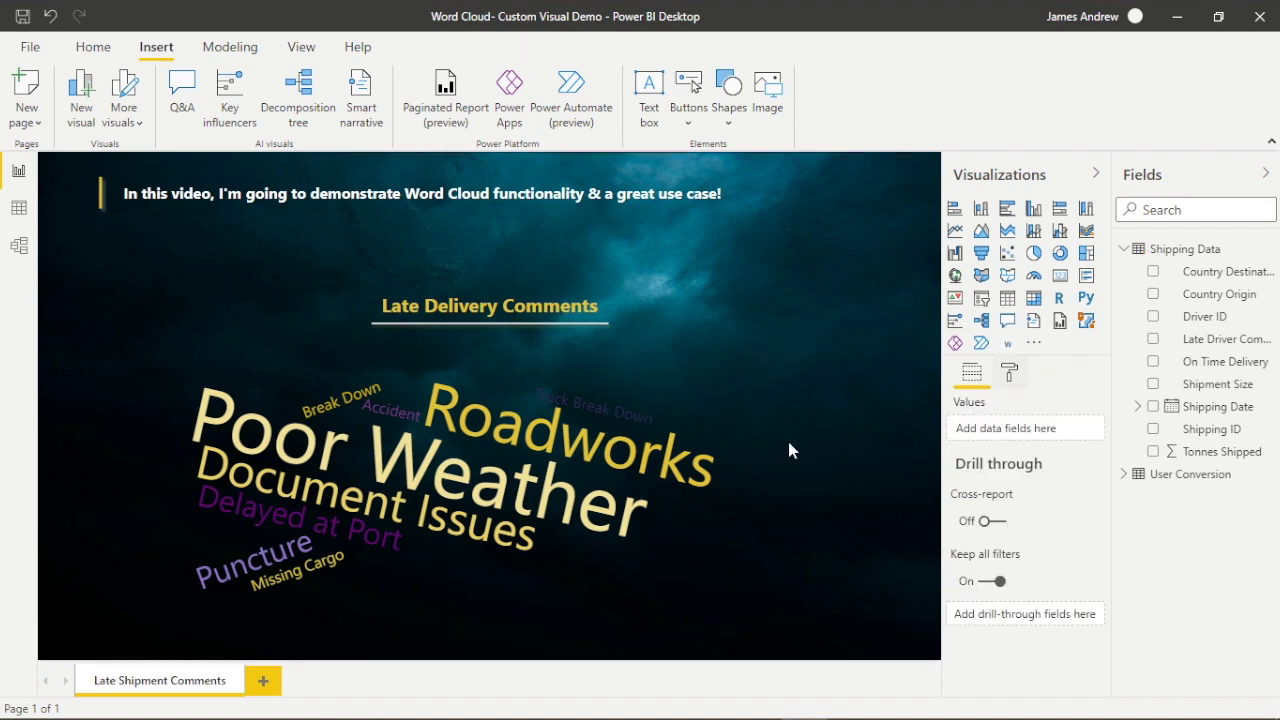
pyautogui.click(755, 456)
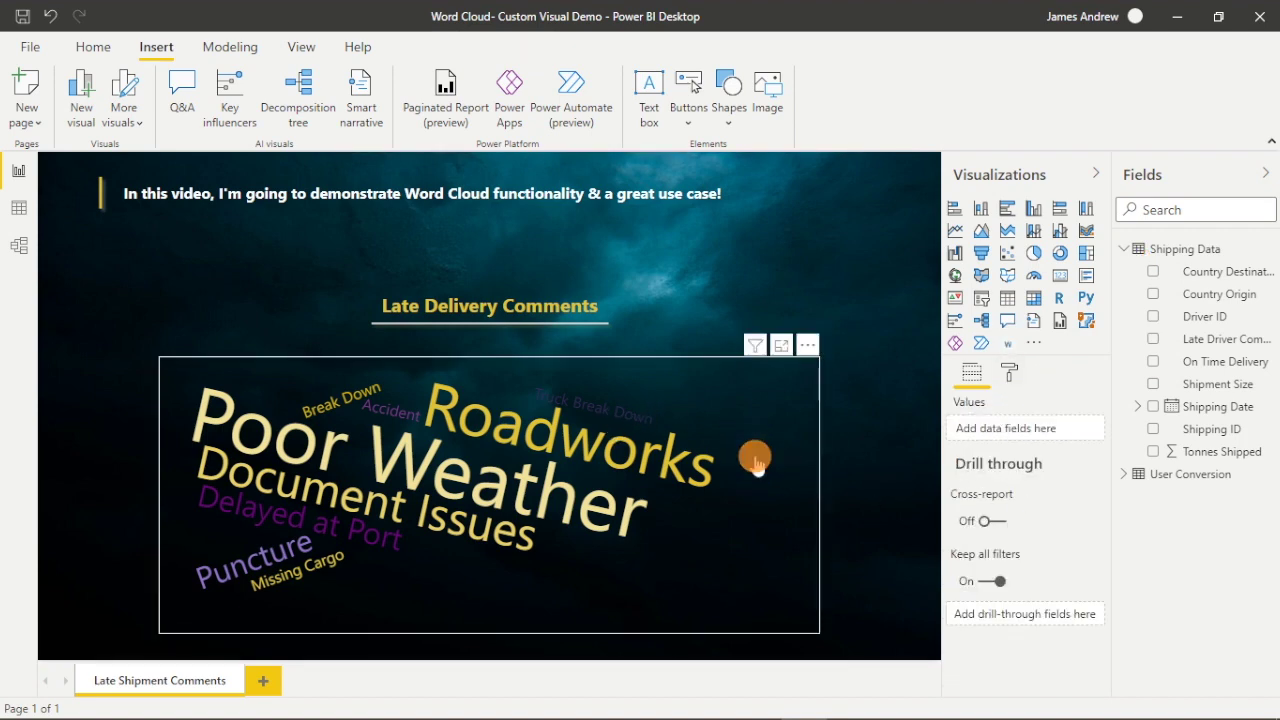
pyautogui.click(1011, 374)
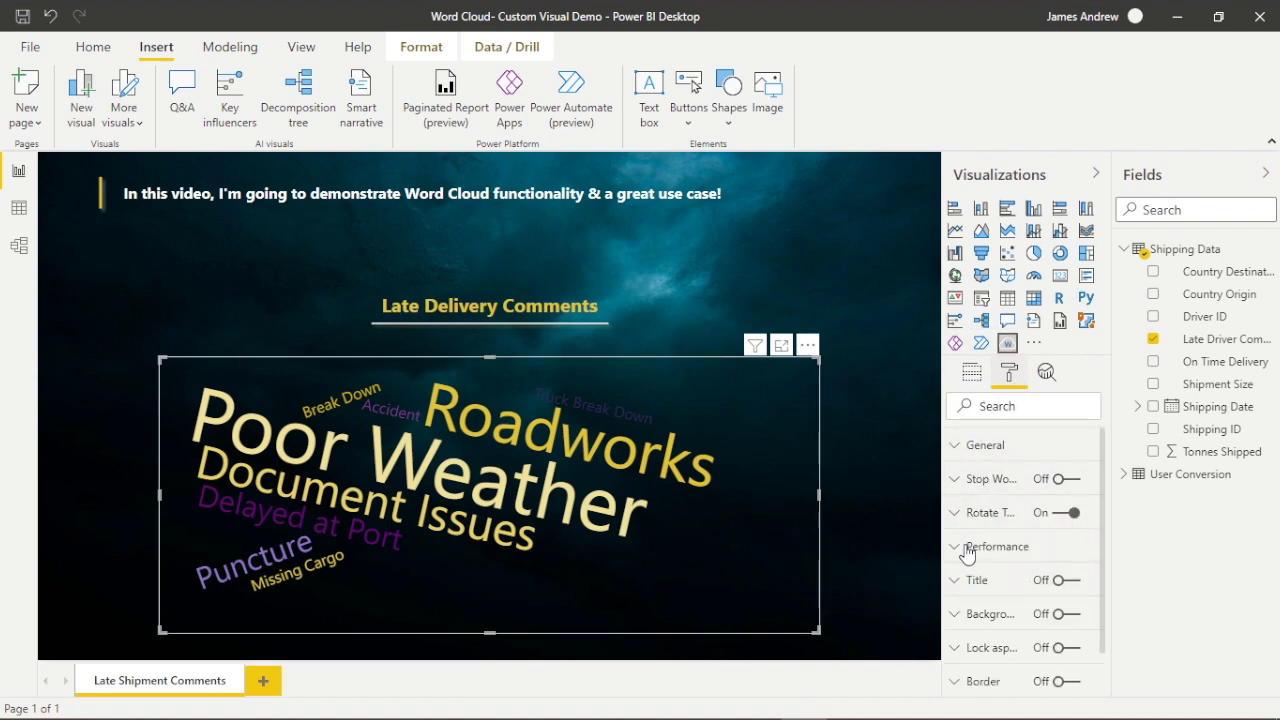
# Raise the Performance rendering quality to 50% and collapse Performance
pyautogui.scroll(-1, 967, 553)
pyautogui.click(955, 490)
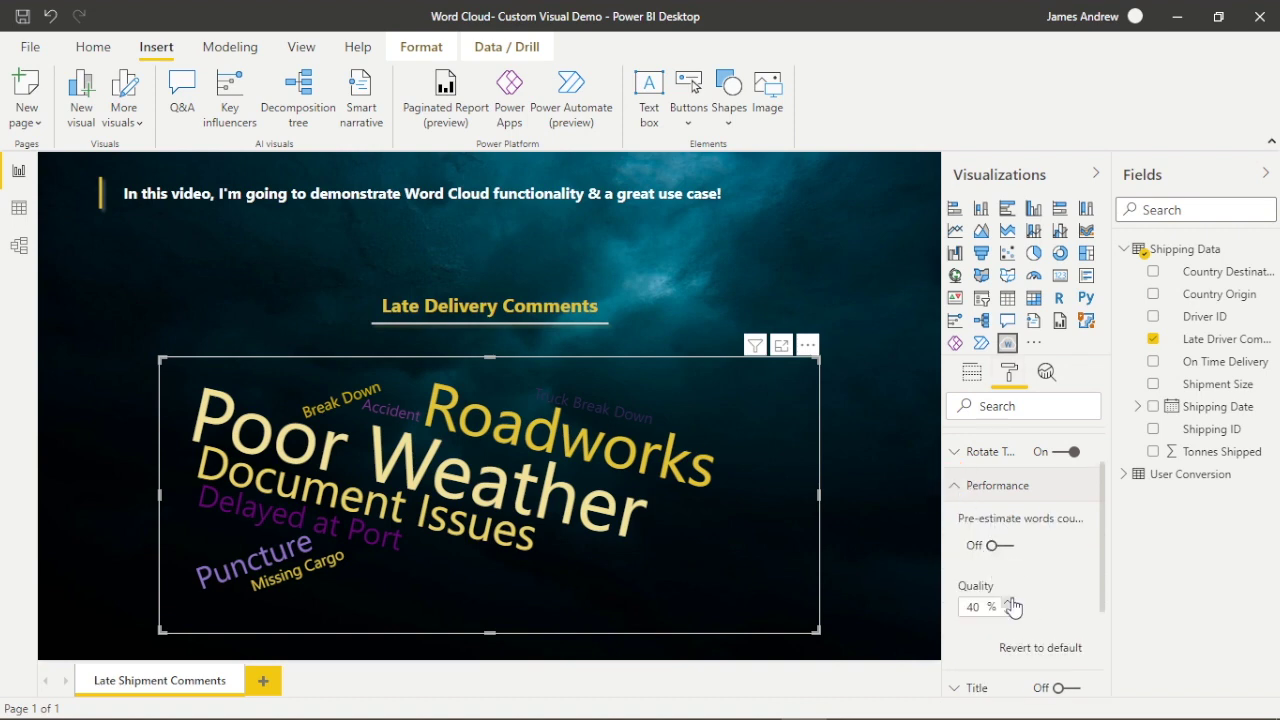
pyautogui.click(1007, 601)
pyautogui.click(1007, 601)
pyautogui.click(1007, 601)
pyautogui.click(1007, 601)
pyautogui.click(1007, 601)
pyautogui.click(1008, 602)
pyautogui.click(1008, 602)
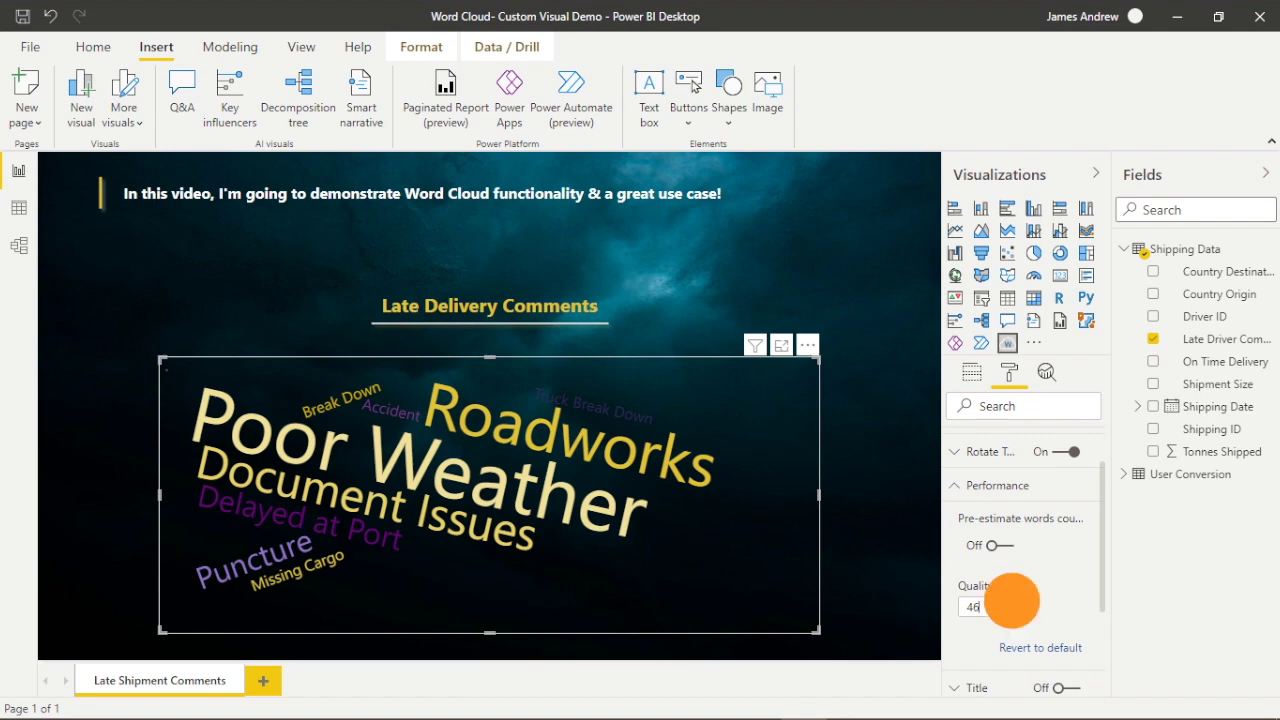
pyautogui.click(1008, 602)
pyautogui.click(1008, 602)
pyautogui.click(1008, 602)
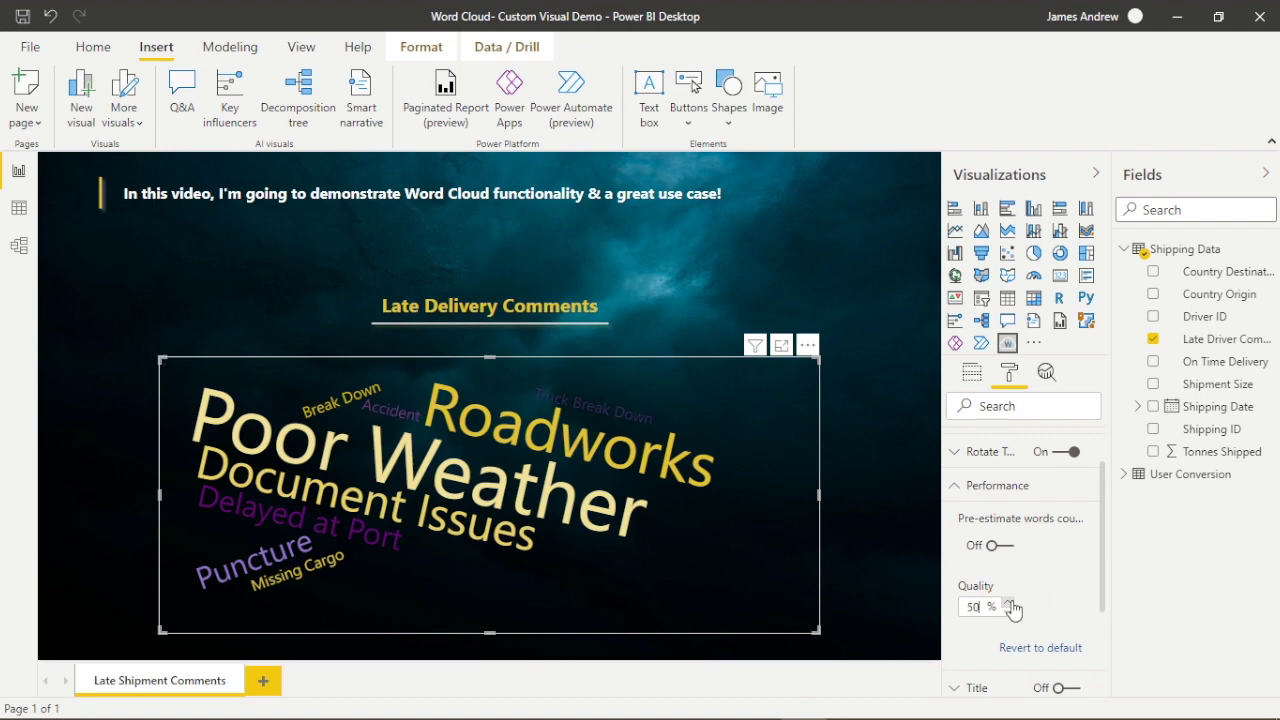
pyautogui.scroll(1, 1040, 528)
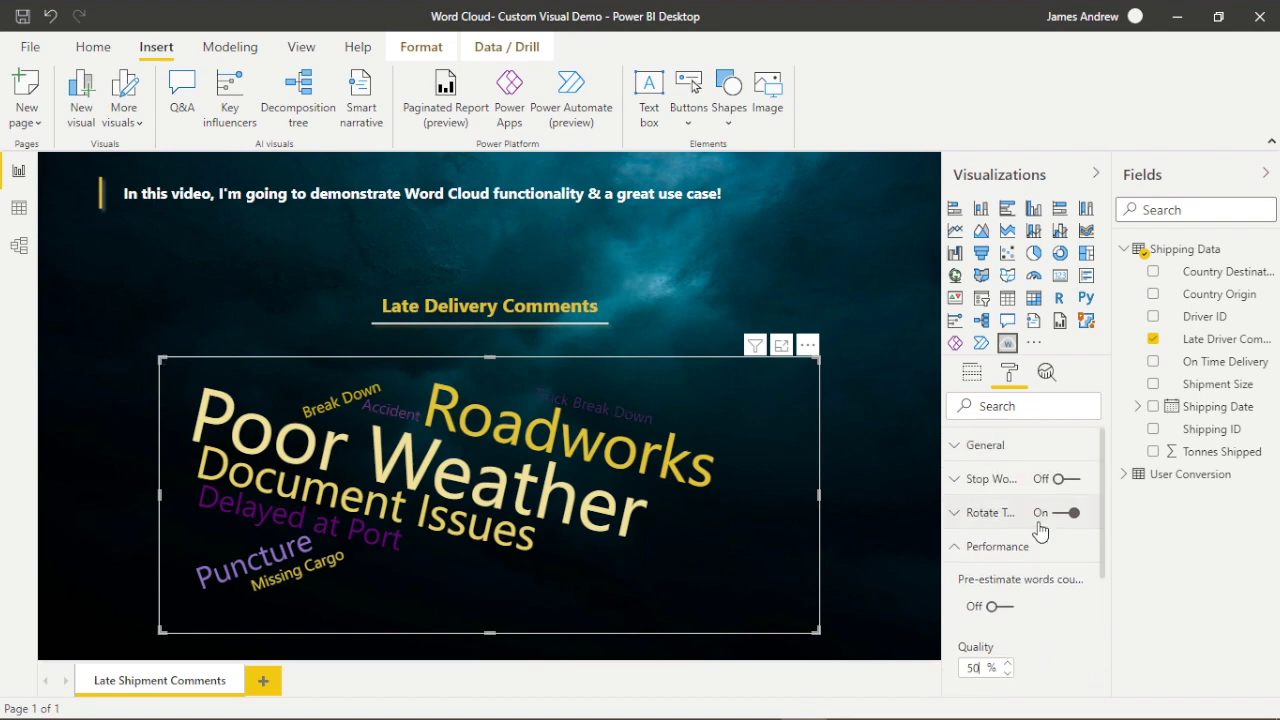
pyautogui.click(954, 546)
# Check the General settings once more, then deselect the word cloud
pyautogui.scroll(-1, 1000, 595)
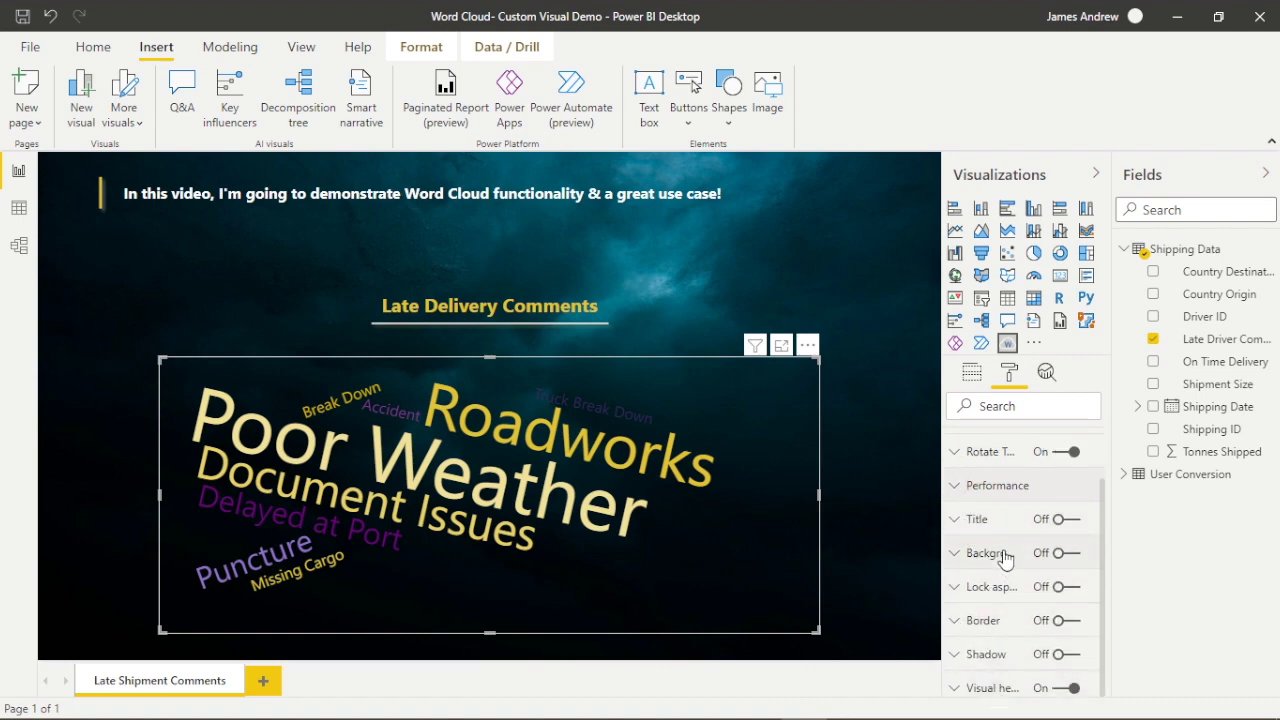
pyautogui.scroll(1, 1003, 554)
pyautogui.click(959, 452)
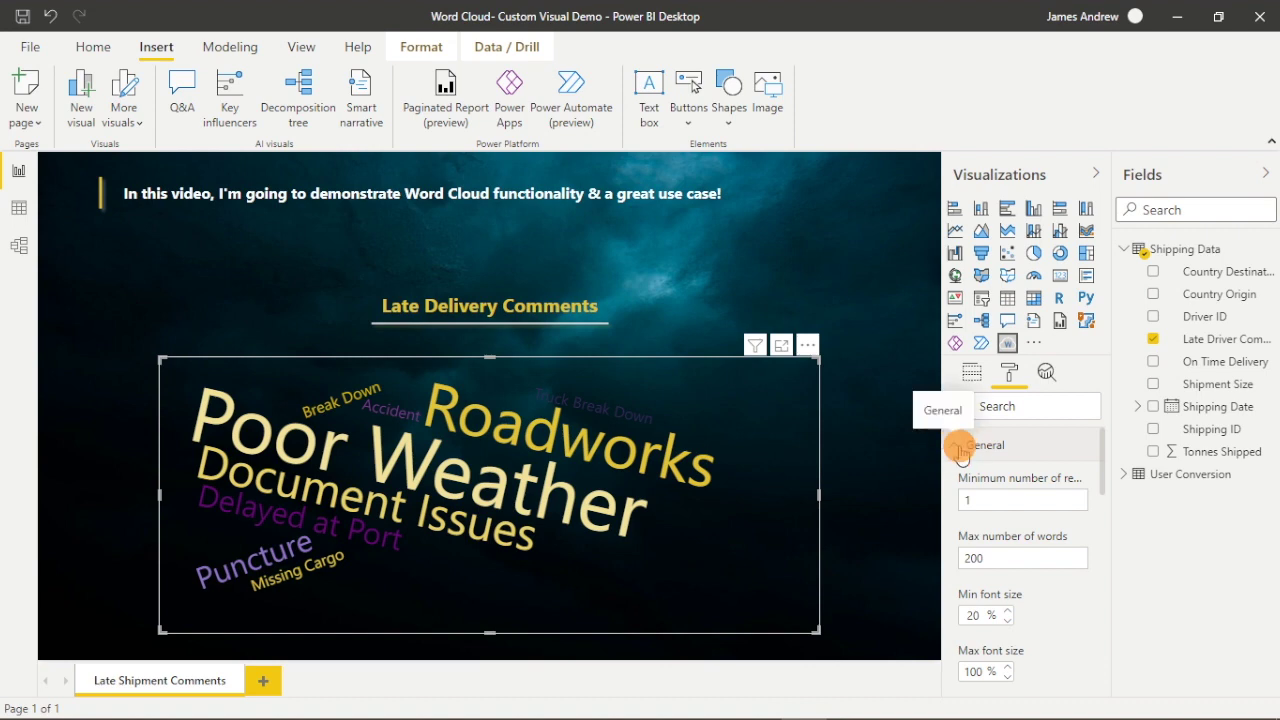
pyautogui.click(959, 452)
pyautogui.click(853, 452)
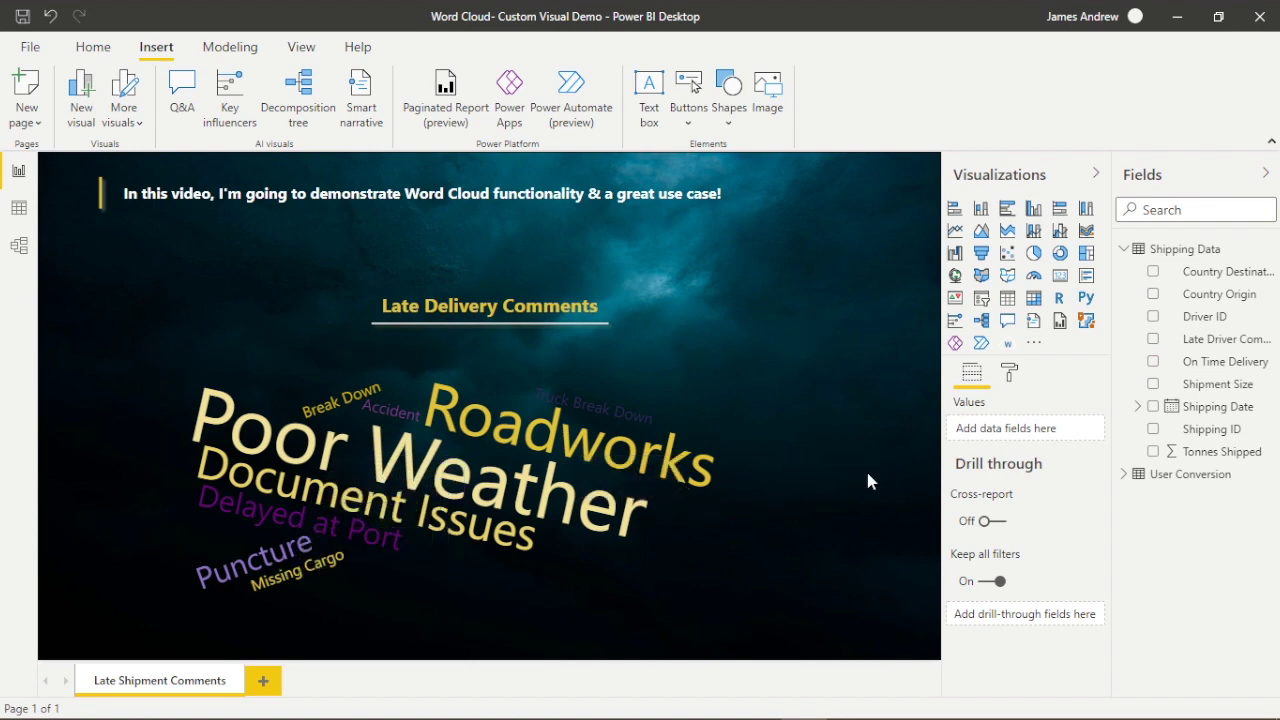
# Add a slicer at the page's top-left using the Driver ID field
pyautogui.click(980, 299)
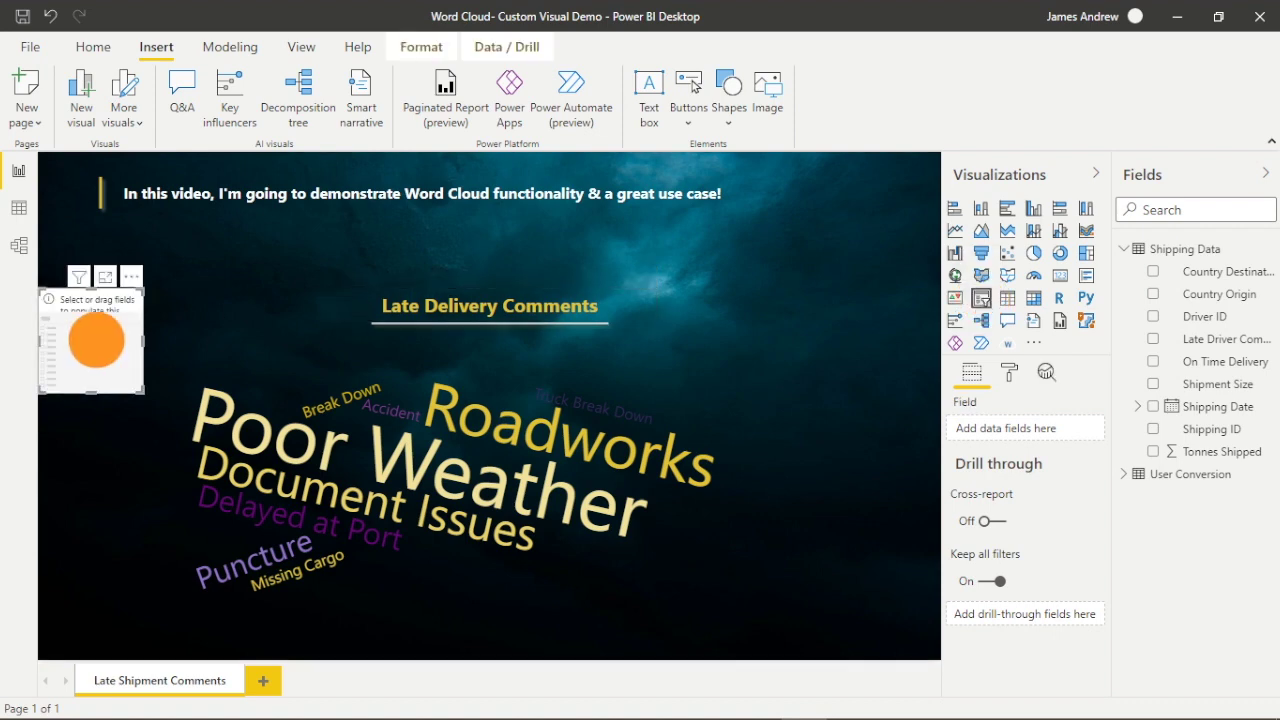
pyautogui.moveTo(96, 341); pyautogui.dragTo(141, 301)
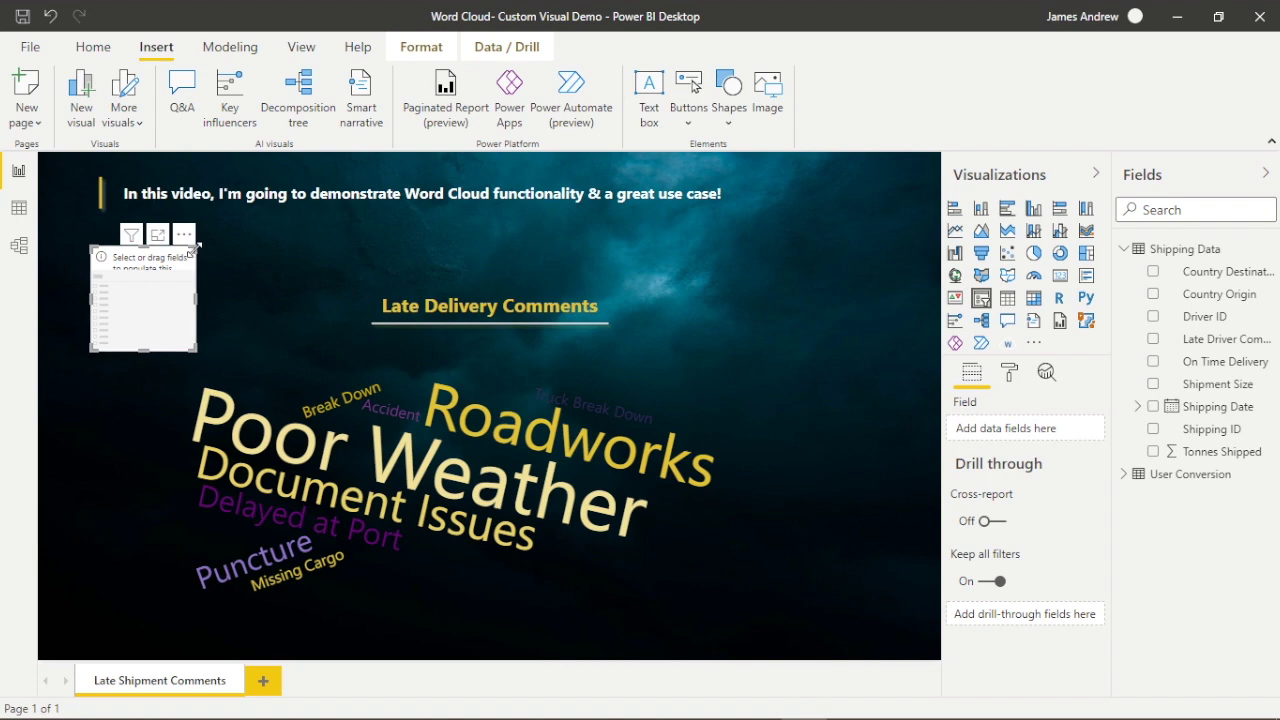
pyautogui.moveTo(190, 250); pyautogui.dragTo(305, 280)
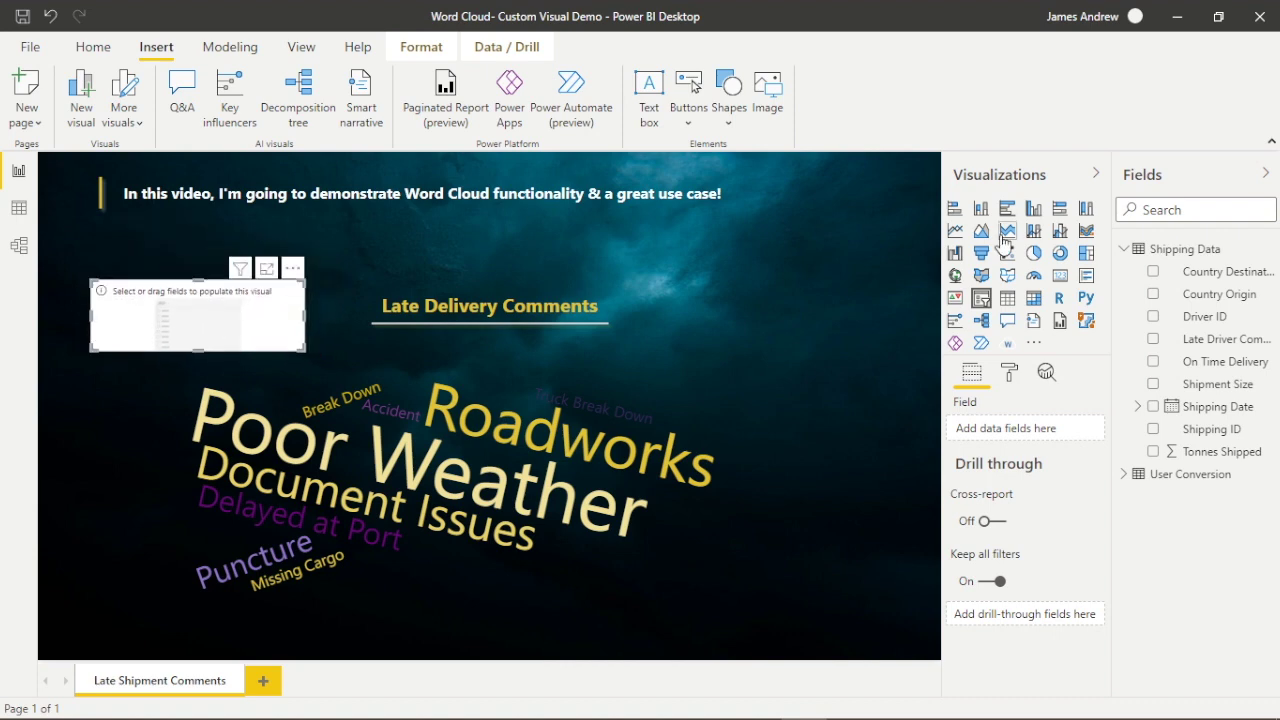
pyautogui.click(1153, 316)
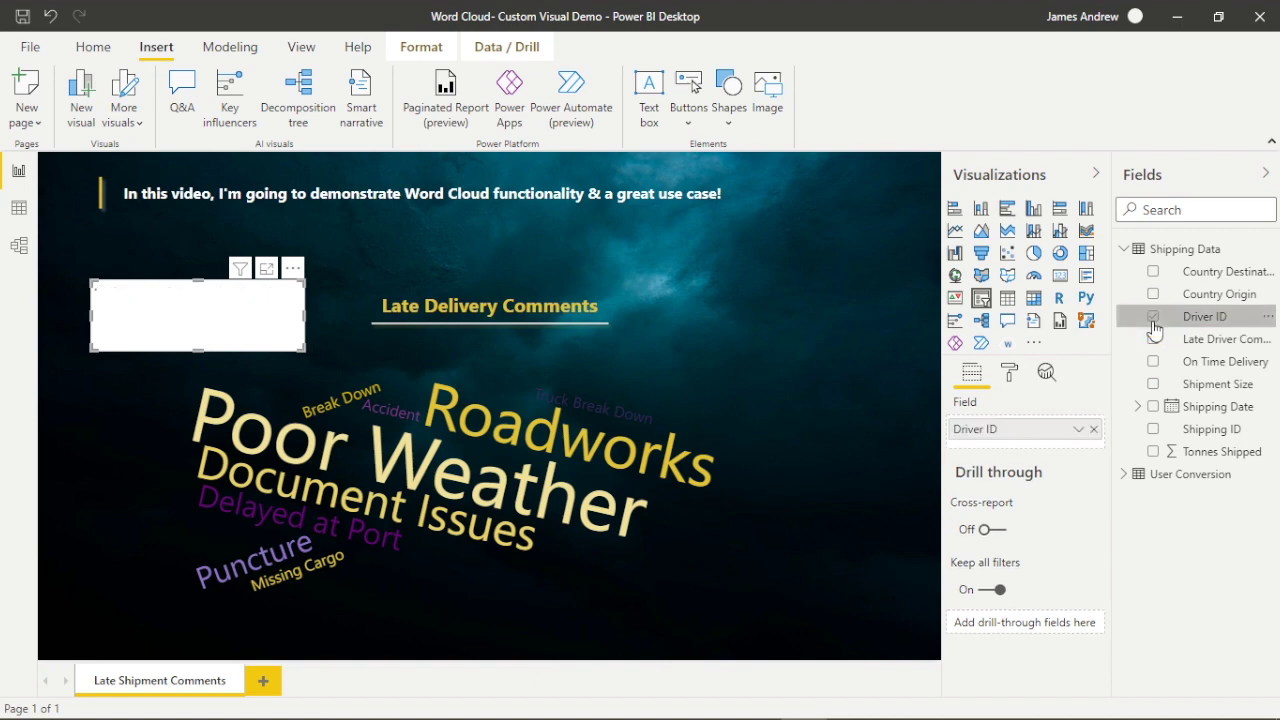
# Style the Driver ID slicer as tiles 001–006 and shrink it to fit
pyautogui.click(1009, 372)
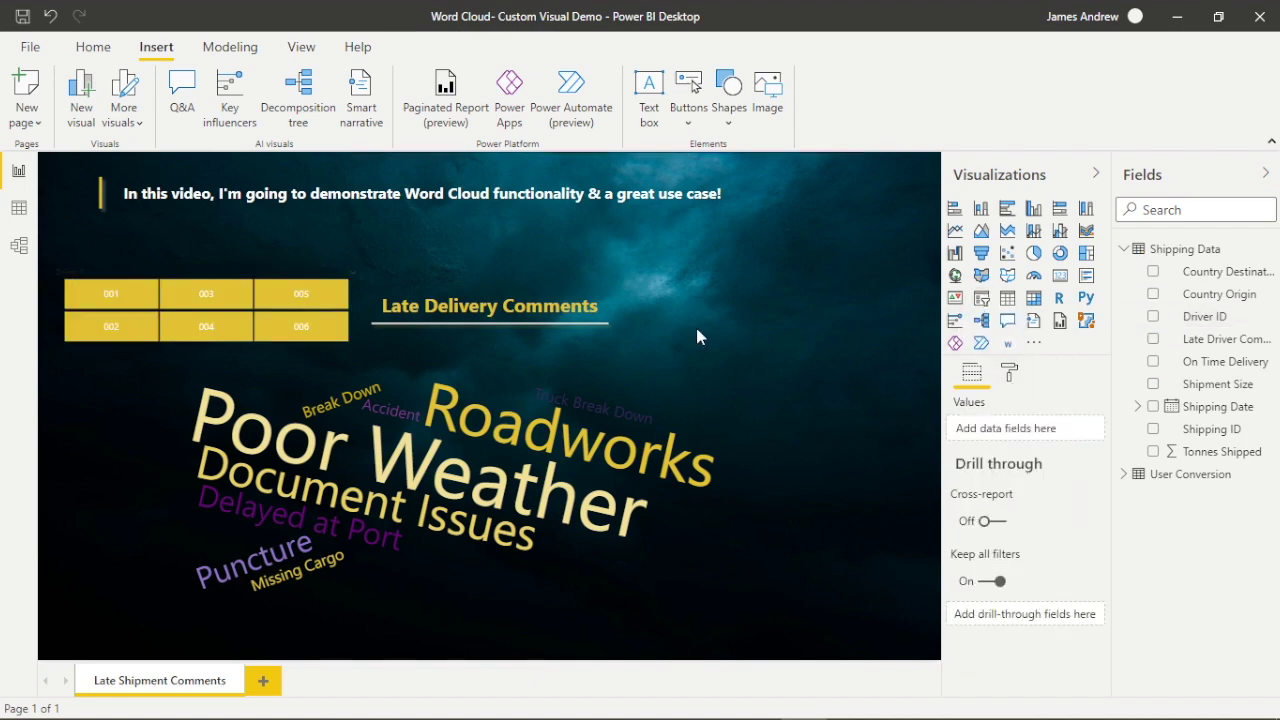
pyautogui.click(358, 340)
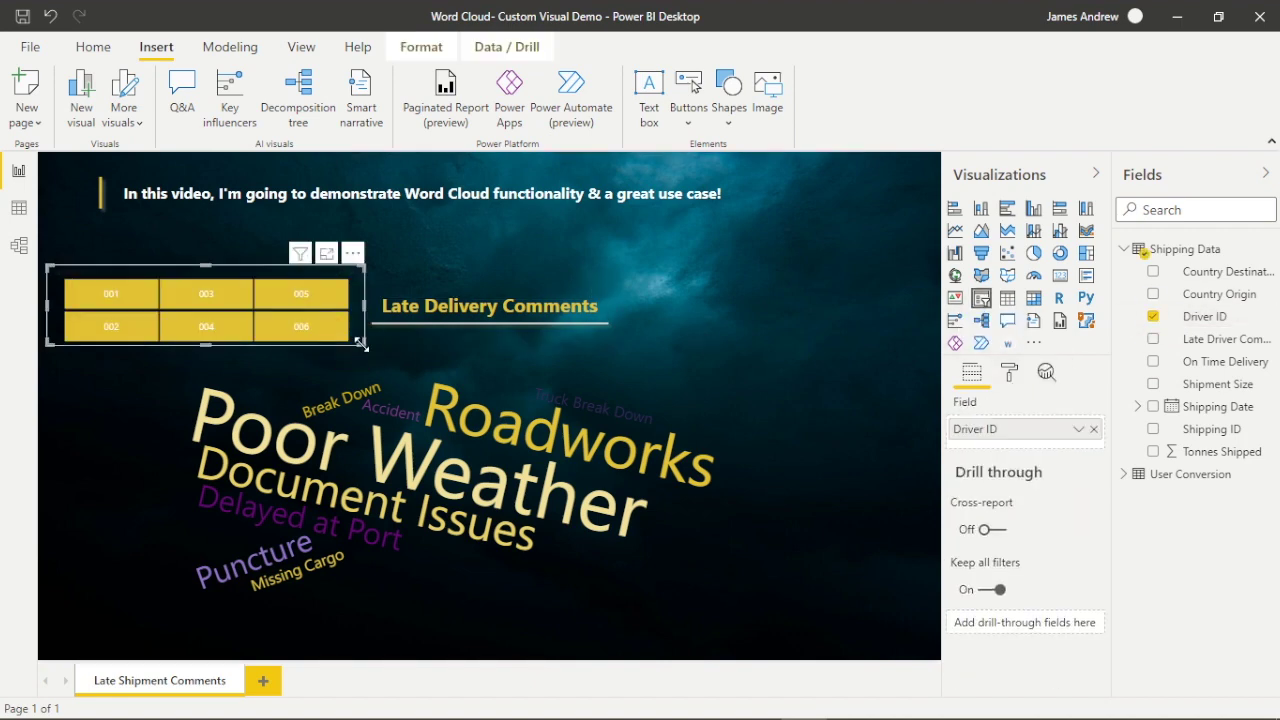
pyautogui.moveTo(360, 342)
pyautogui.mouseDown()
pyautogui.moveTo(309, 334)
pyautogui.moveTo(343, 338)
pyautogui.mouseUp()
pyautogui.click(371, 272)
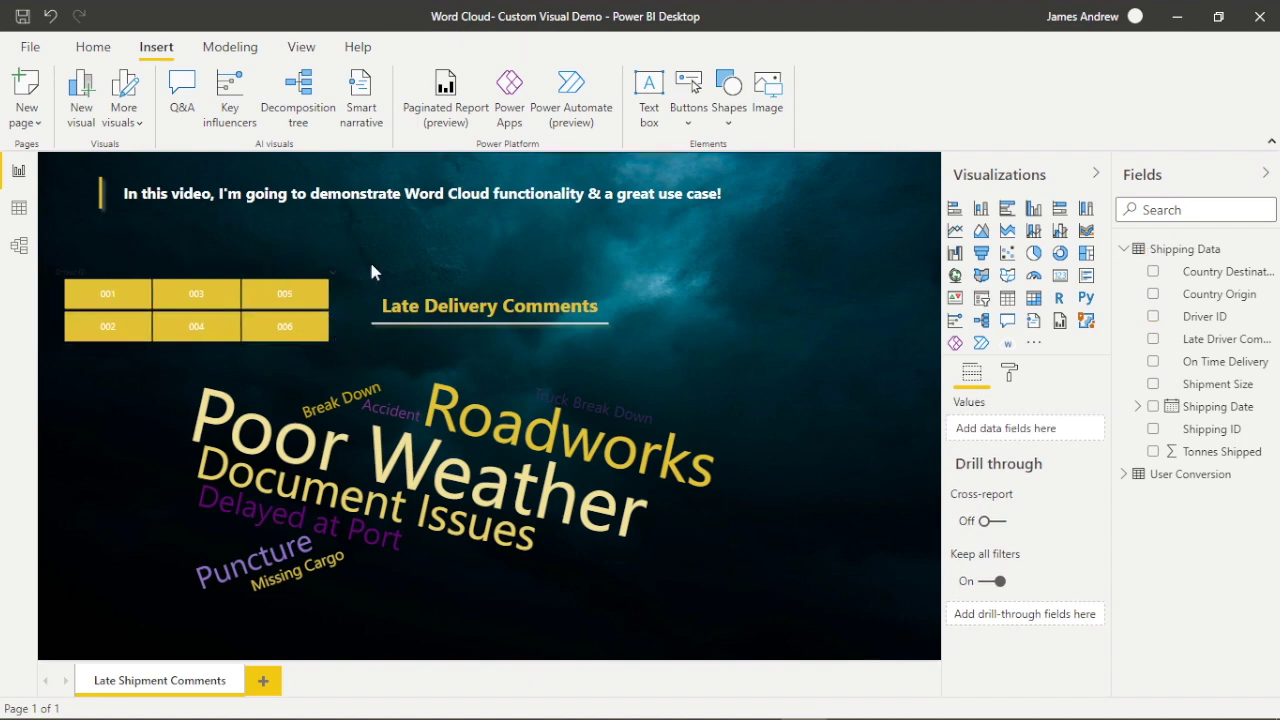
pyautogui.click(124, 305)
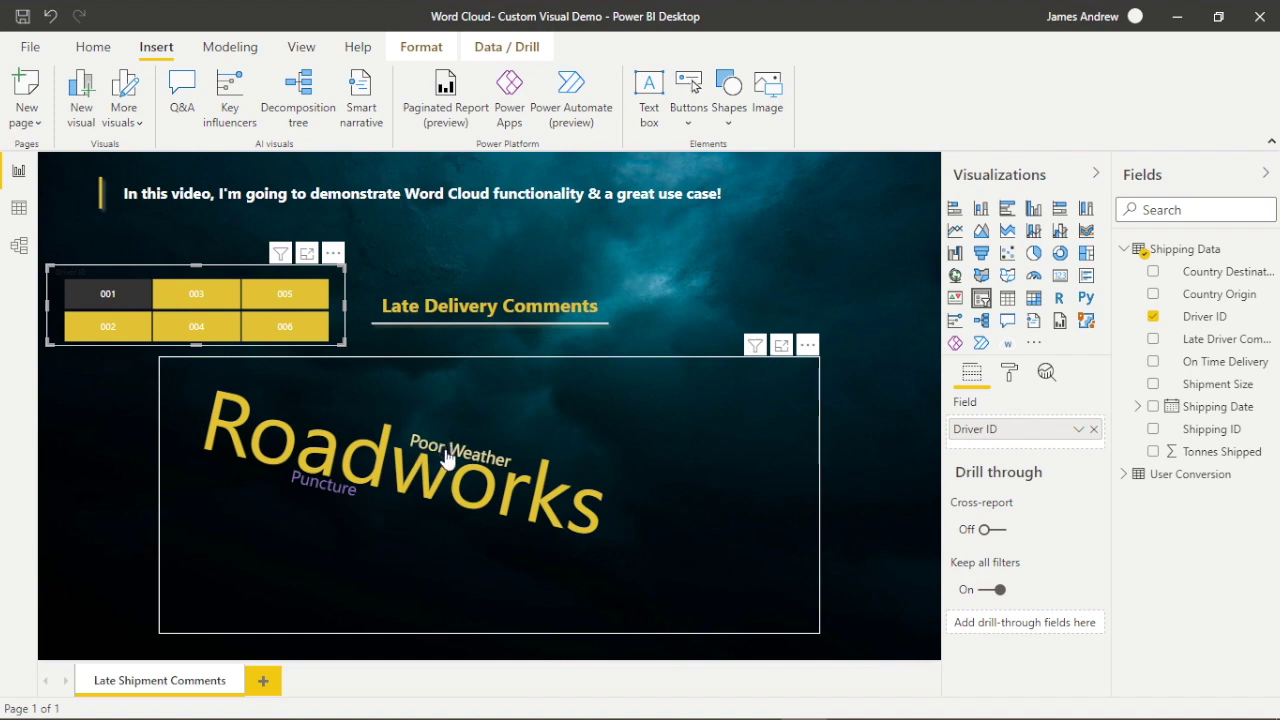
pyautogui.moveTo(402, 467)
pyautogui.moveTo(337, 488)
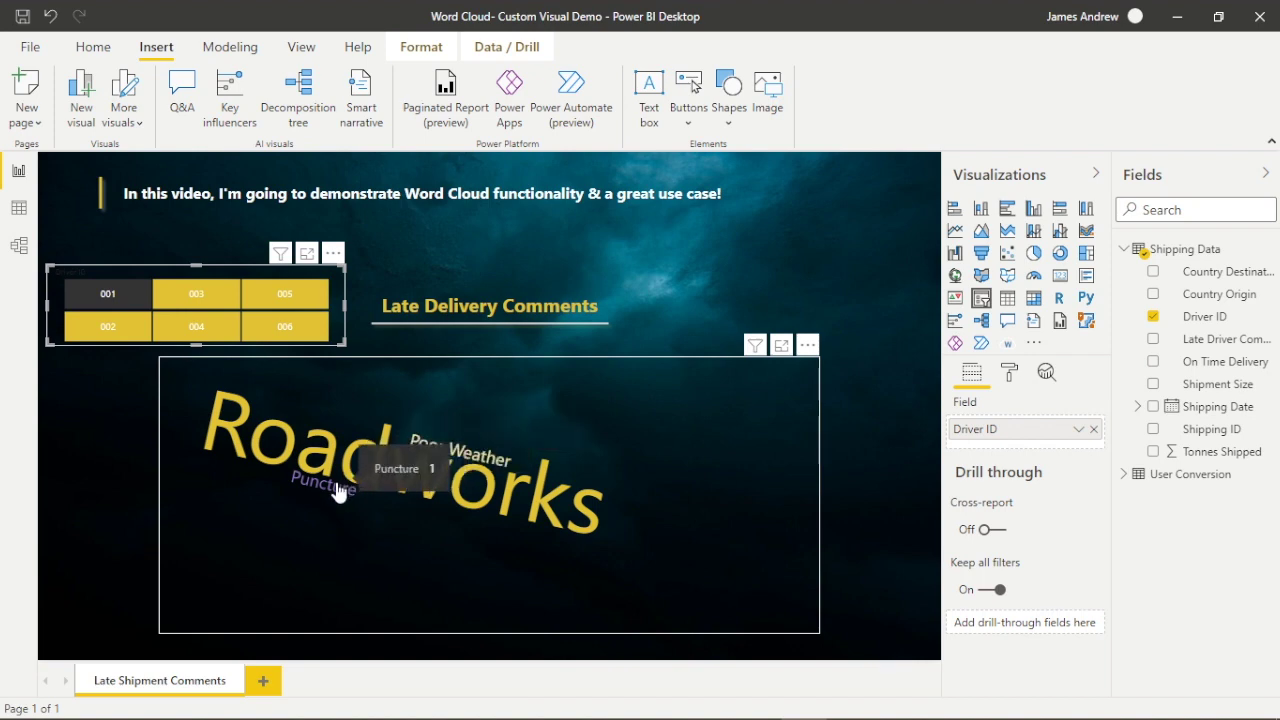
pyautogui.click(190, 294)
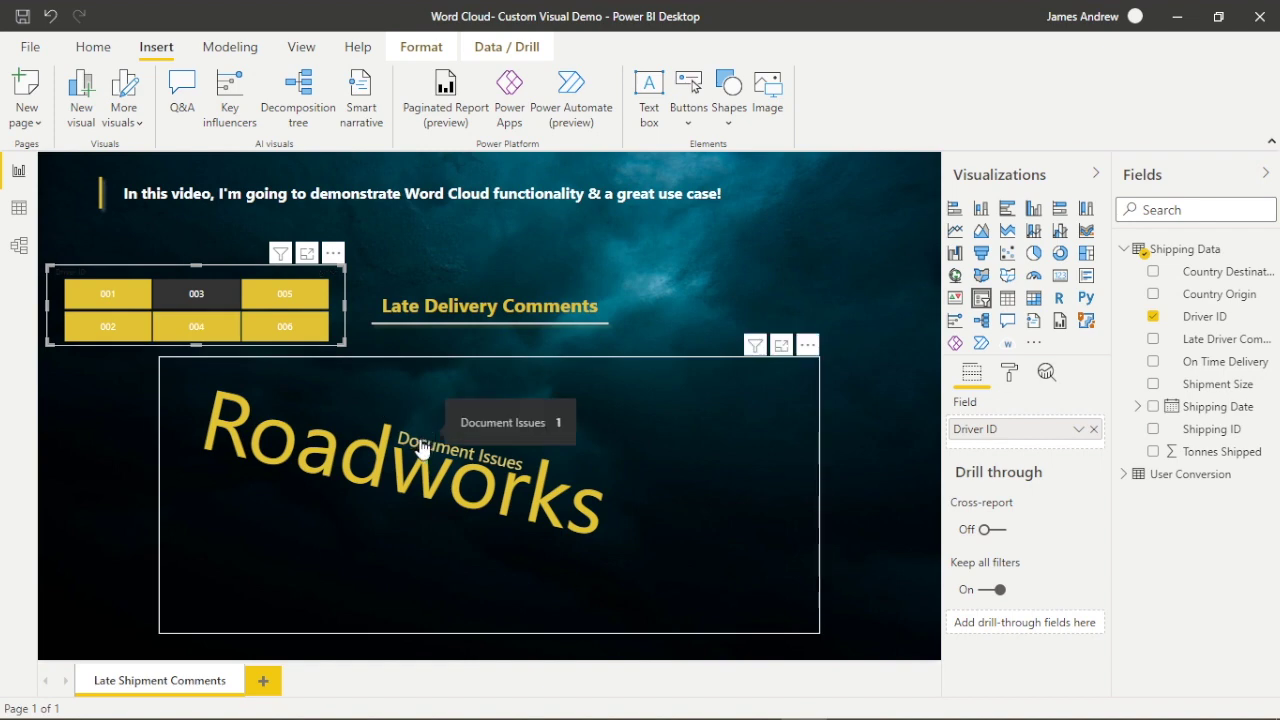
pyautogui.moveTo(403, 463)
pyautogui.click(298, 295)
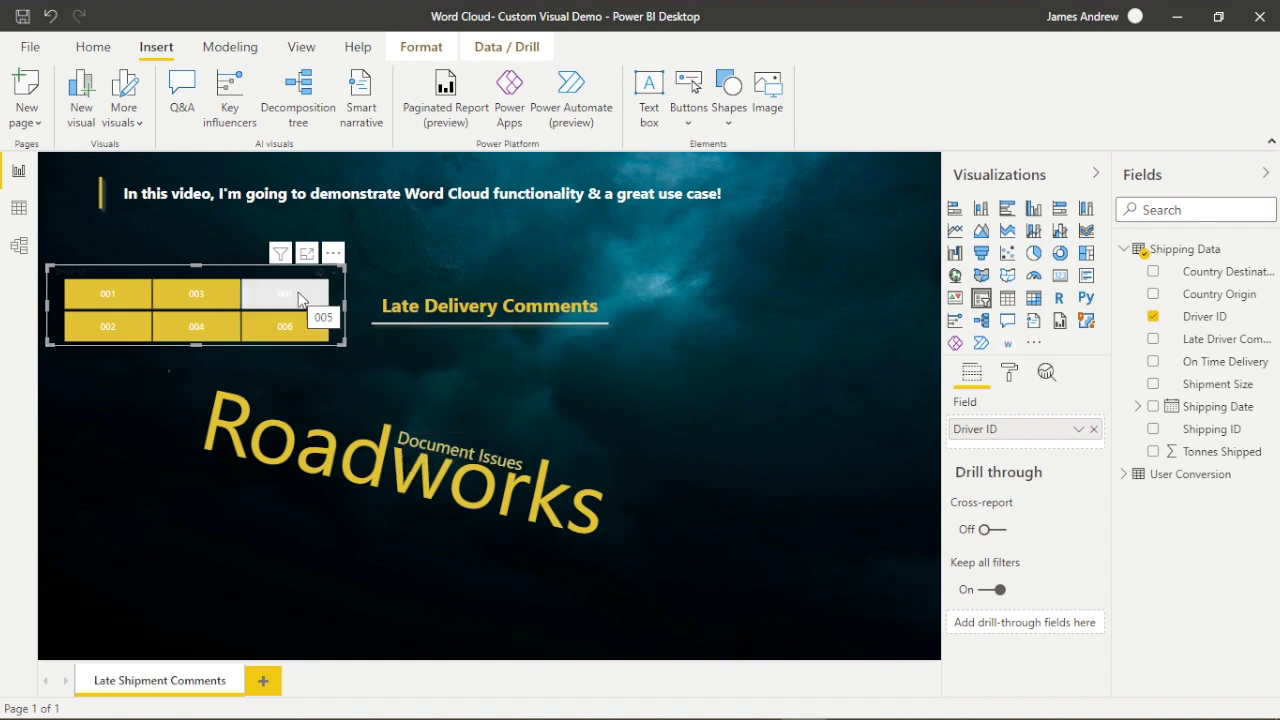
pyautogui.moveTo(406, 428)
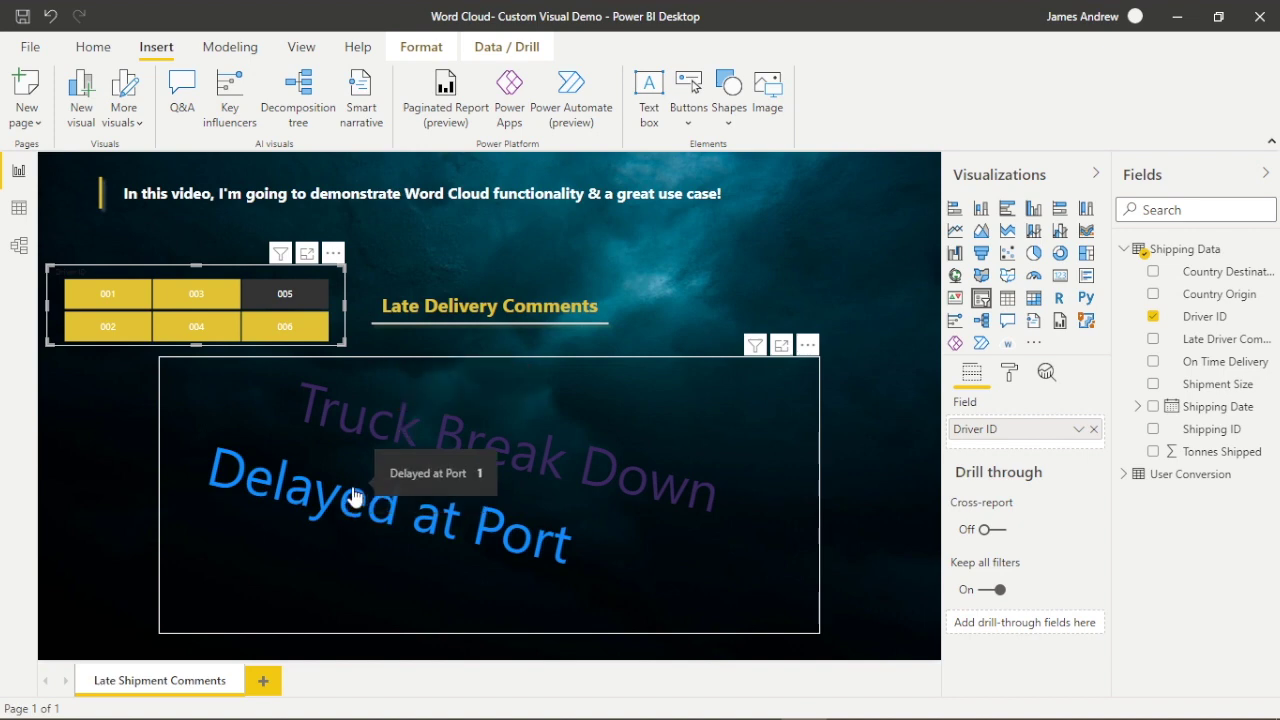
pyautogui.click(125, 330)
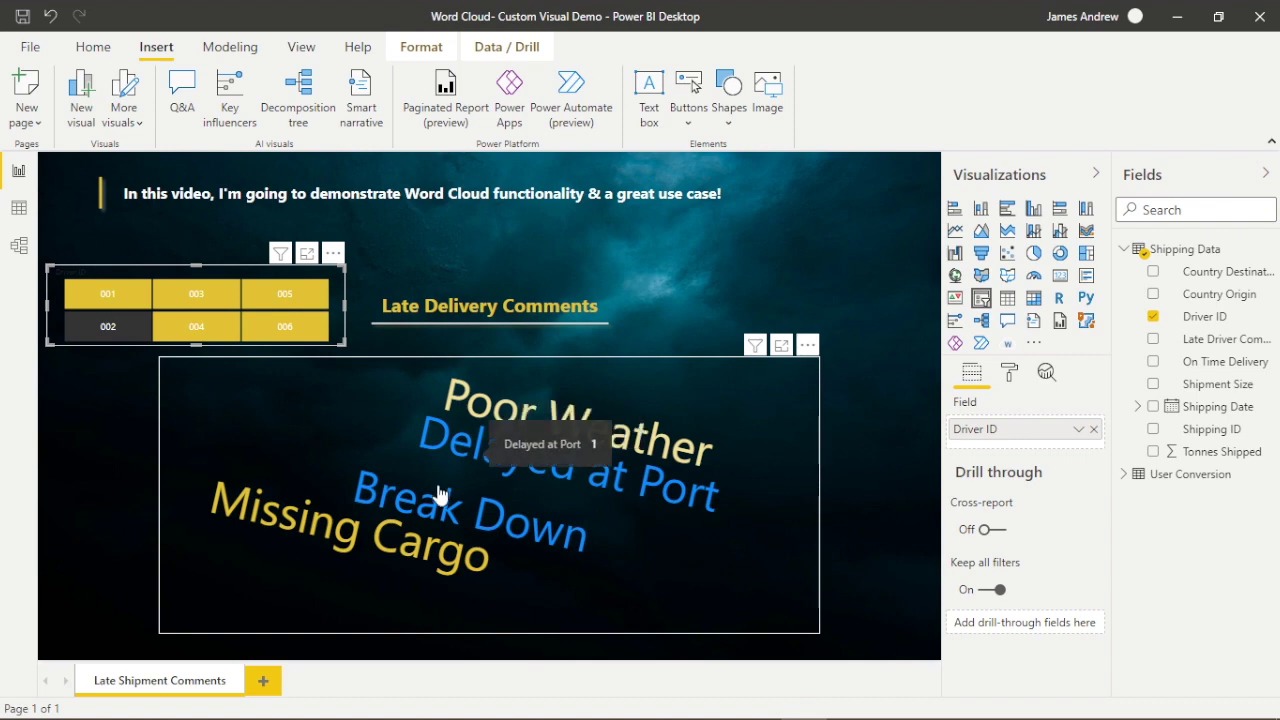
pyautogui.moveTo(424, 512)
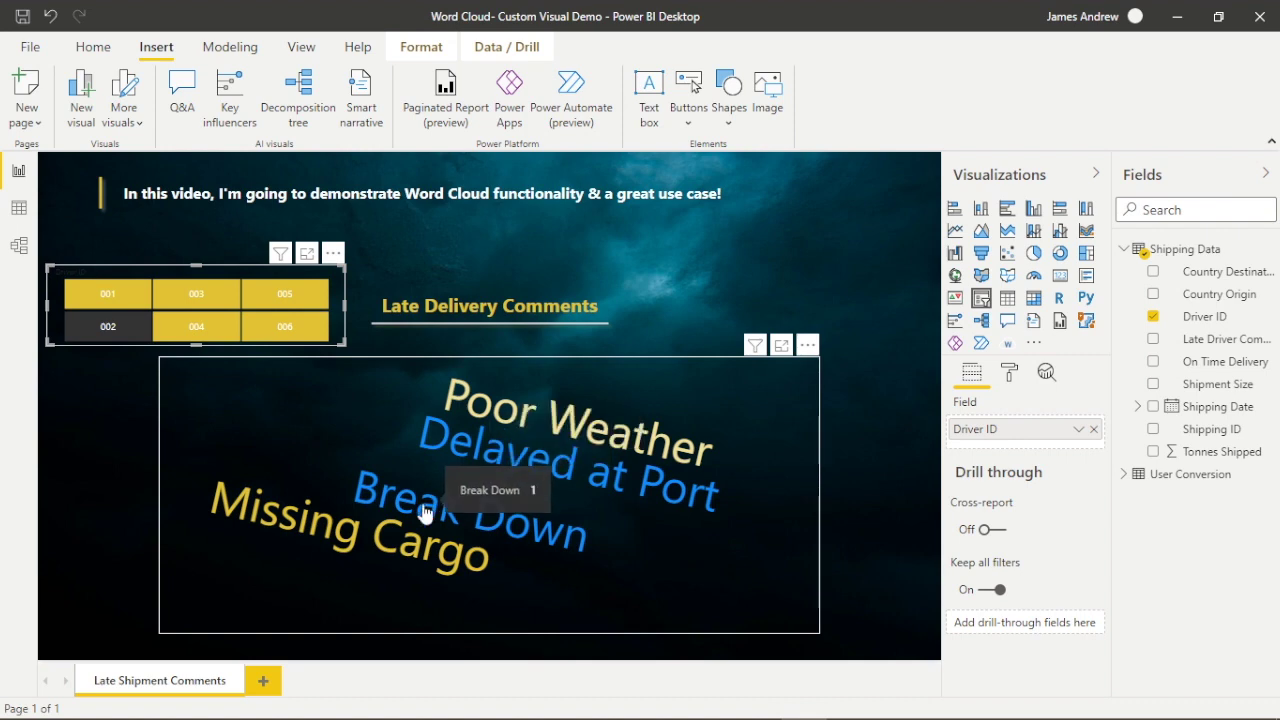
pyautogui.click(205, 327)
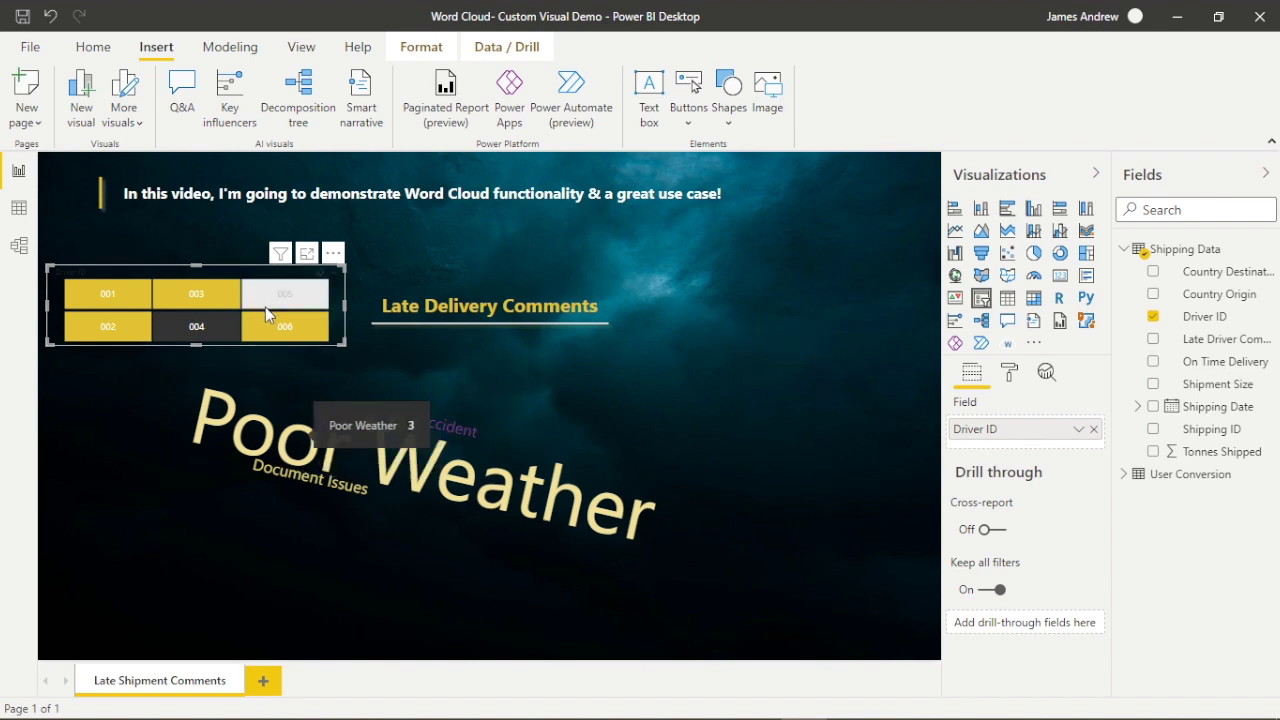
pyautogui.click(276, 330)
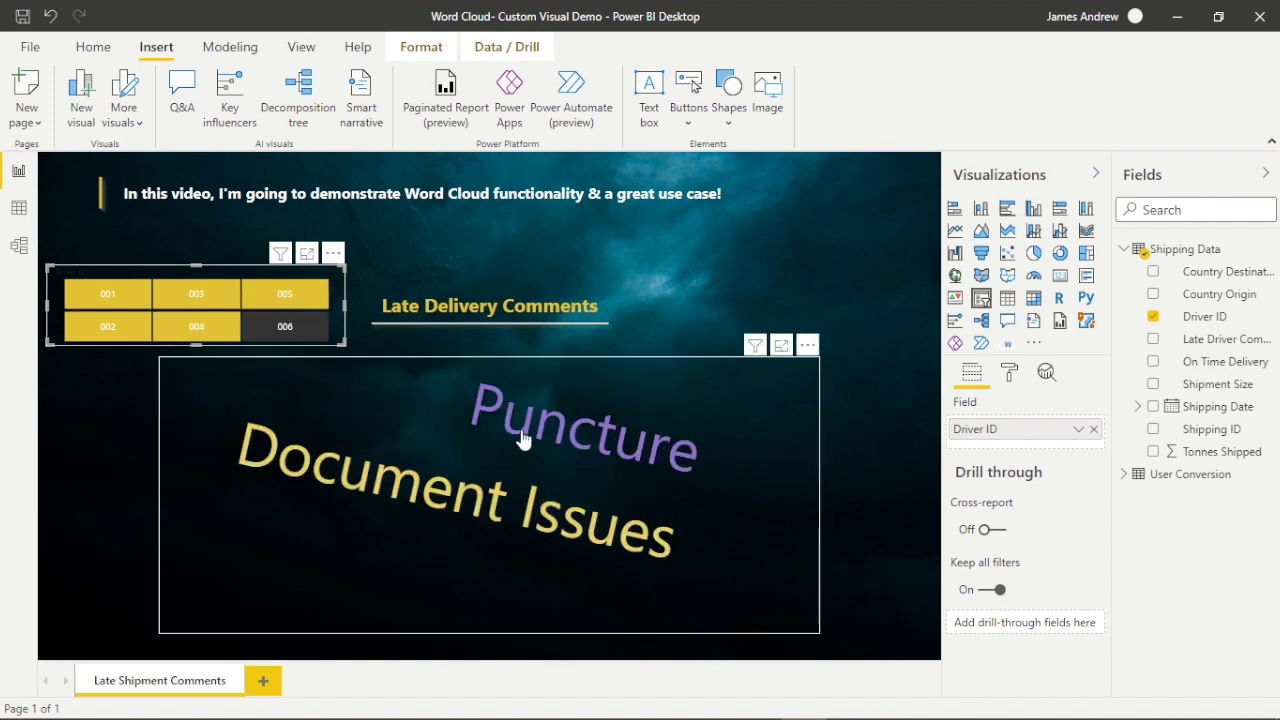
pyautogui.click(674, 314)
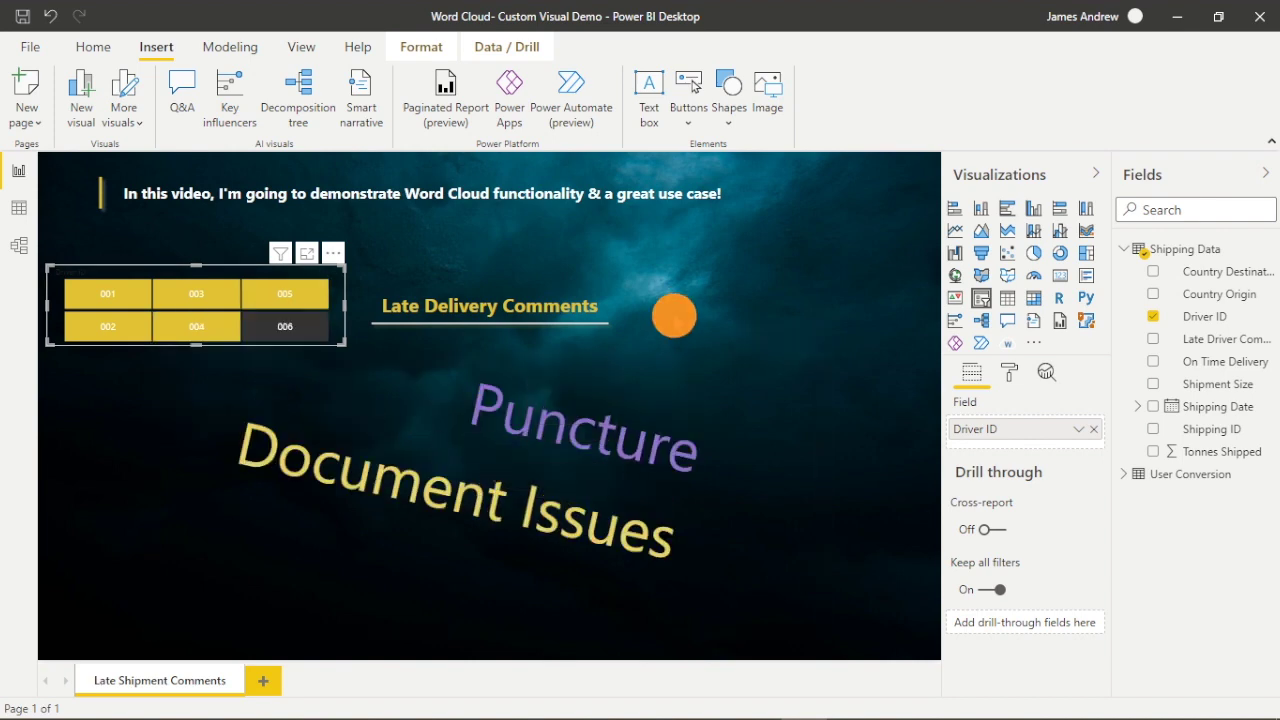
pyautogui.click(307, 322)
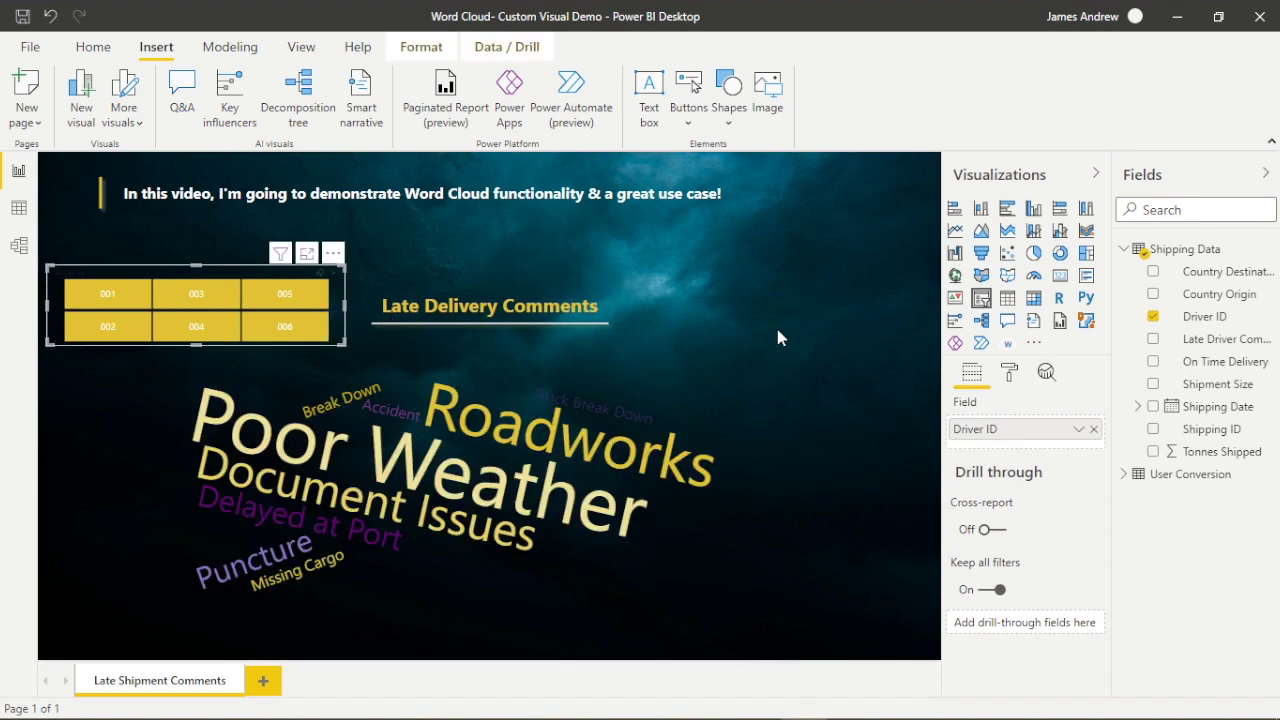
pyautogui.click(778, 333)
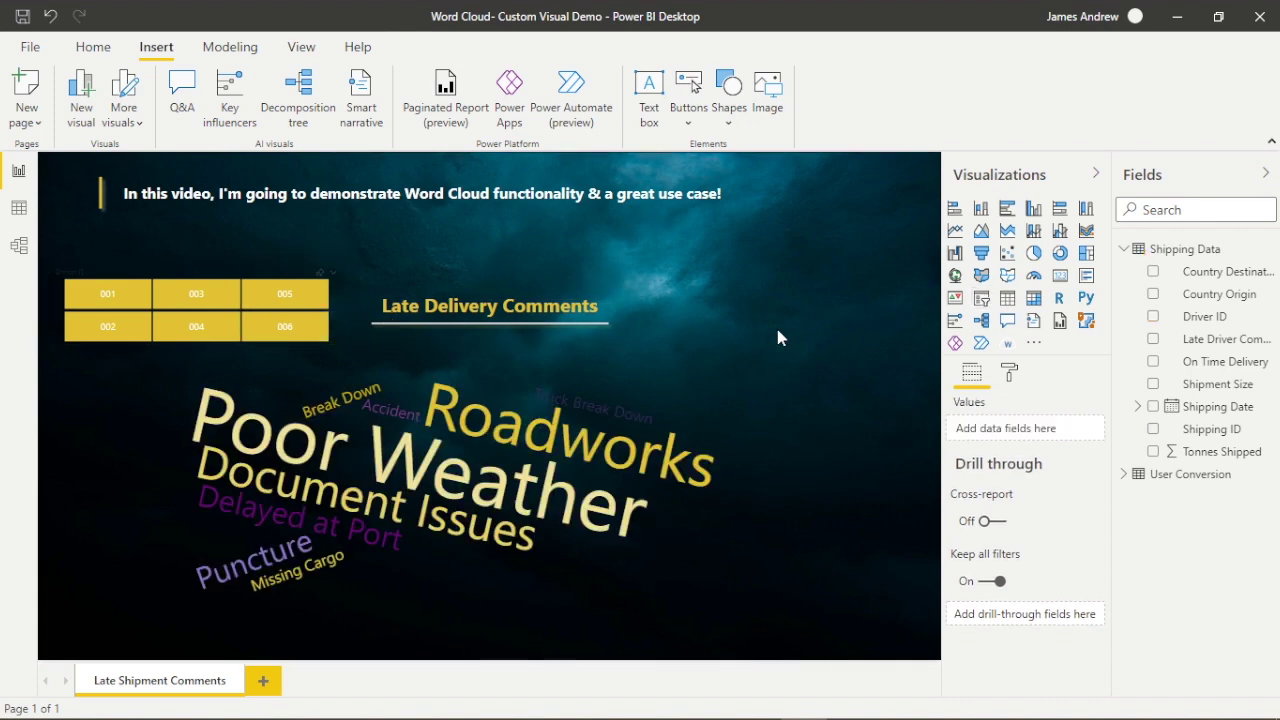